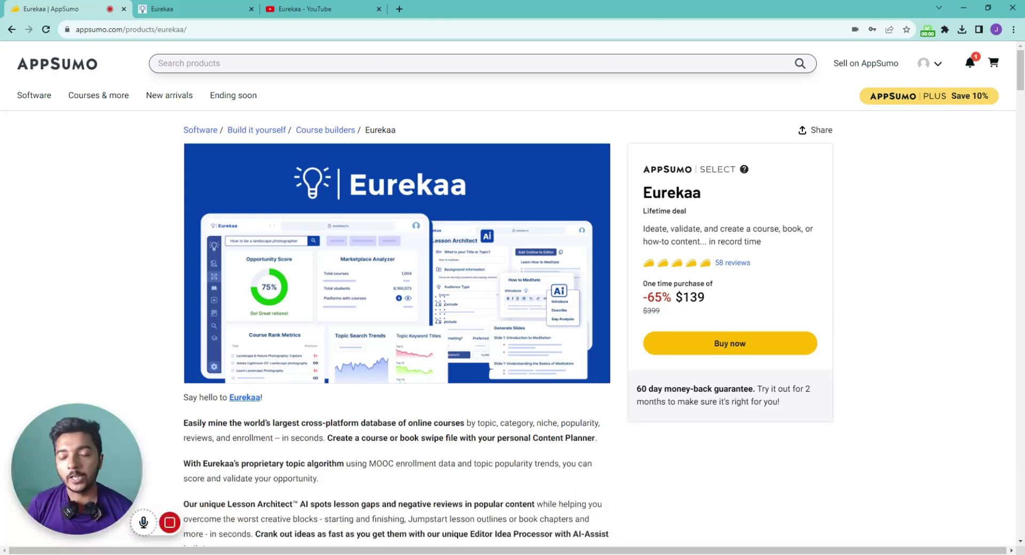
- Review the Creator Plan's price and included features in the Plans & features section of the Eurekaa deal page
{"action": "double_click", "coordinate": [672, 193]}
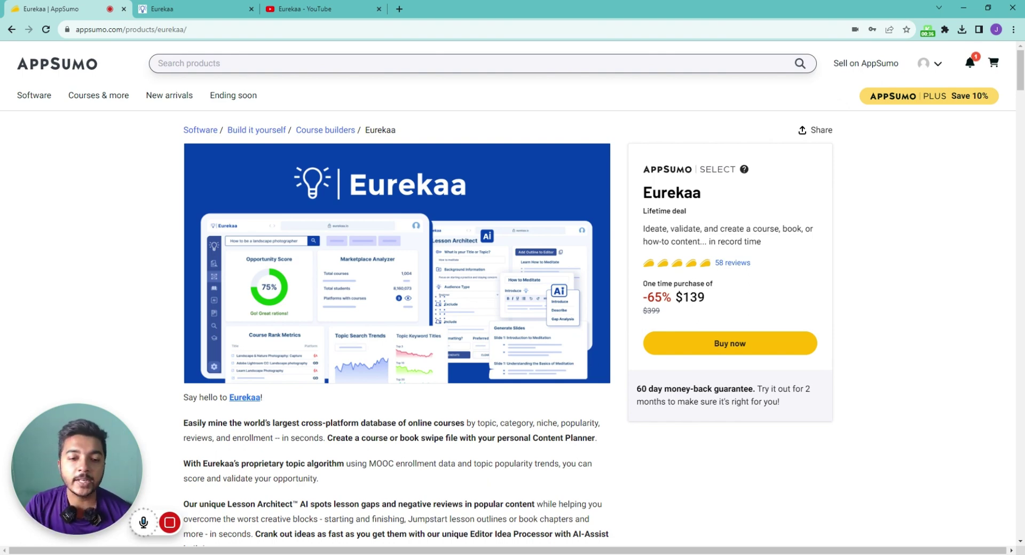
{"action": "scroll", "coordinate": [304, 158], "scroll_direction": "down", "scroll_amount": 3}
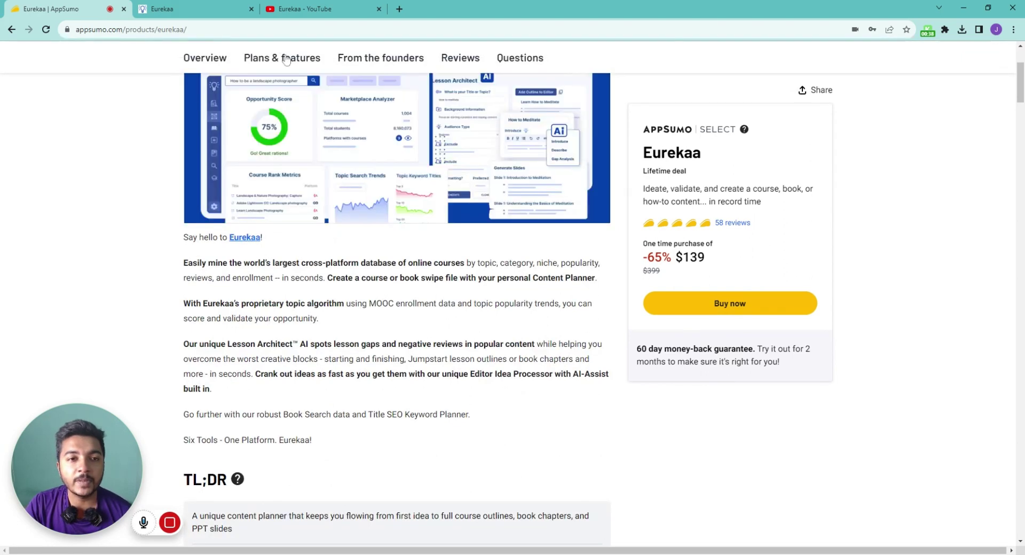
{"action": "left_click", "coordinate": [286, 59]}
{"action": "scroll", "coordinate": [347, 297], "scroll_direction": "down", "scroll_amount": 2}
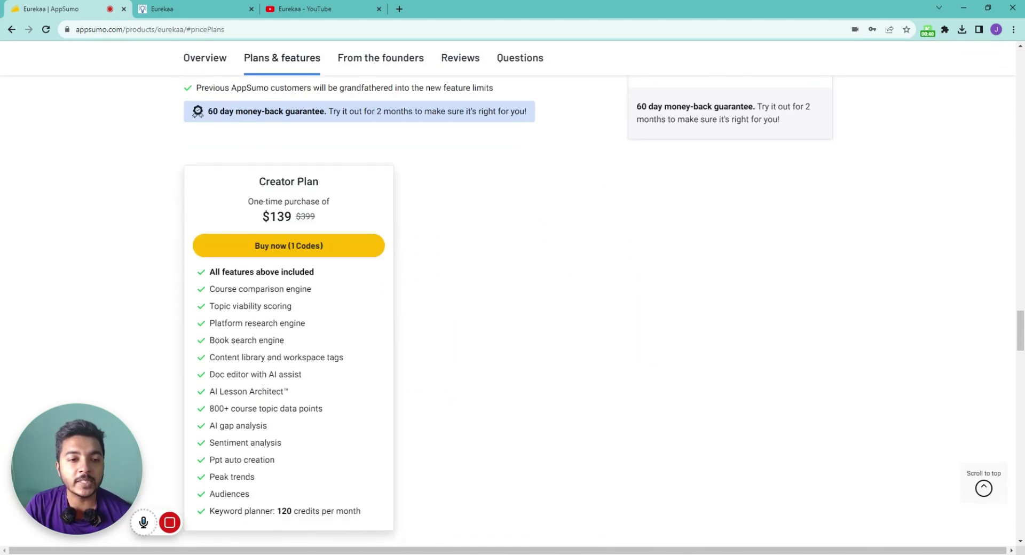
{"action": "left_click_drag", "start_coordinate": [261, 216], "coordinate": [299, 222]}
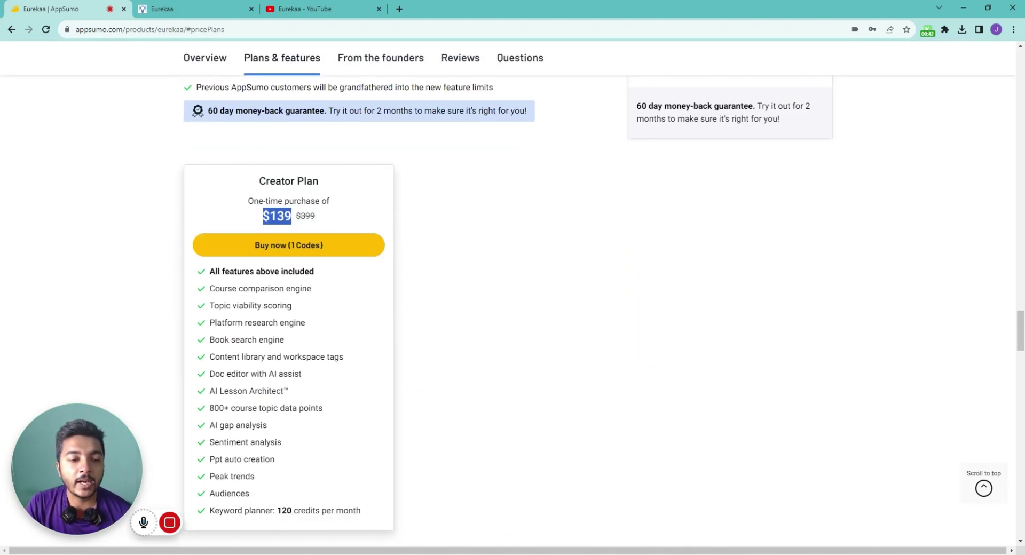
{"action": "scroll", "coordinate": [507, 299], "scroll_direction": "down", "scroll_amount": 1}
{"action": "left_click_drag", "start_coordinate": [209, 355], "coordinate": [327, 360]}
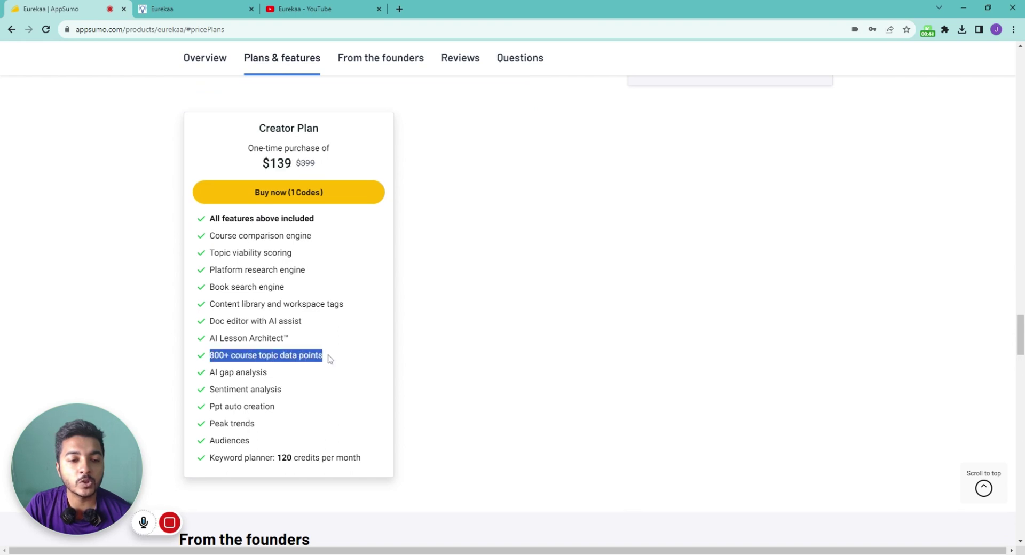
{"action": "left_click_drag", "start_coordinate": [215, 378], "coordinate": [304, 380]}
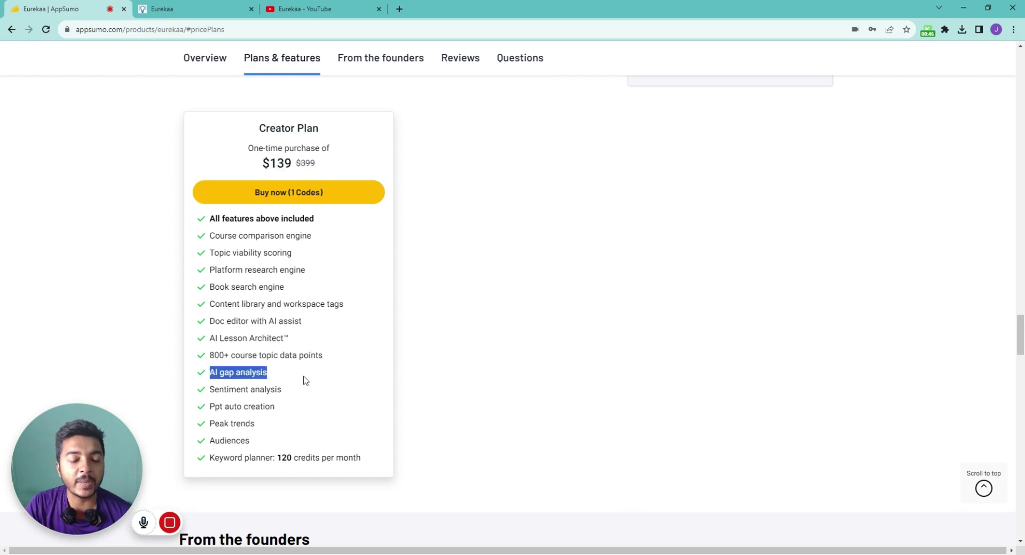
{"action": "left_click", "coordinate": [305, 381]}
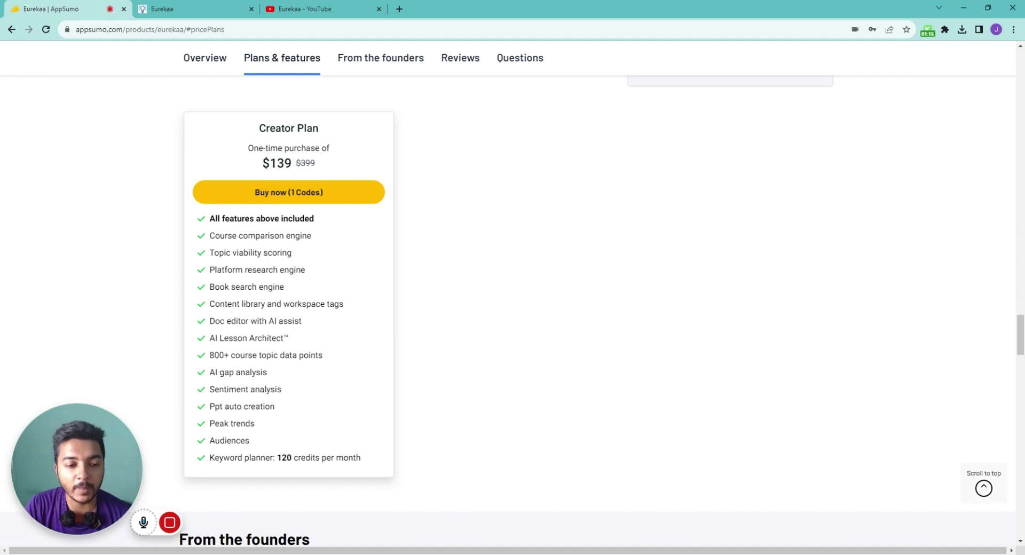
- Look through the customer reviews of Eurekaa on the deal page and return to the page's beginning
{"action": "scroll", "coordinate": [480, 444], "scroll_direction": "up", "scroll_amount": 5}
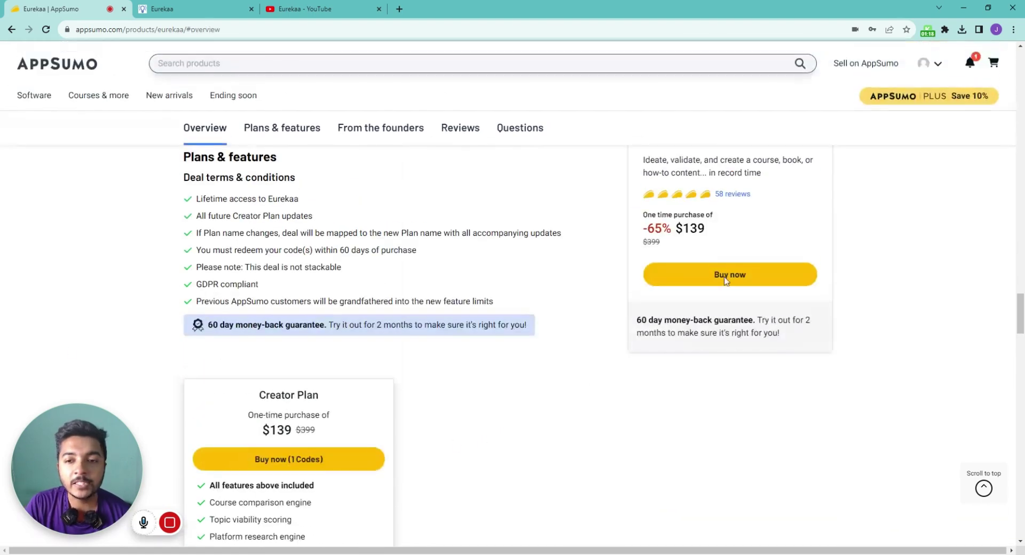
{"action": "left_click", "coordinate": [736, 197]}
{"action": "scroll", "coordinate": [668, 248], "scroll_direction": "down", "scroll_amount": 18}
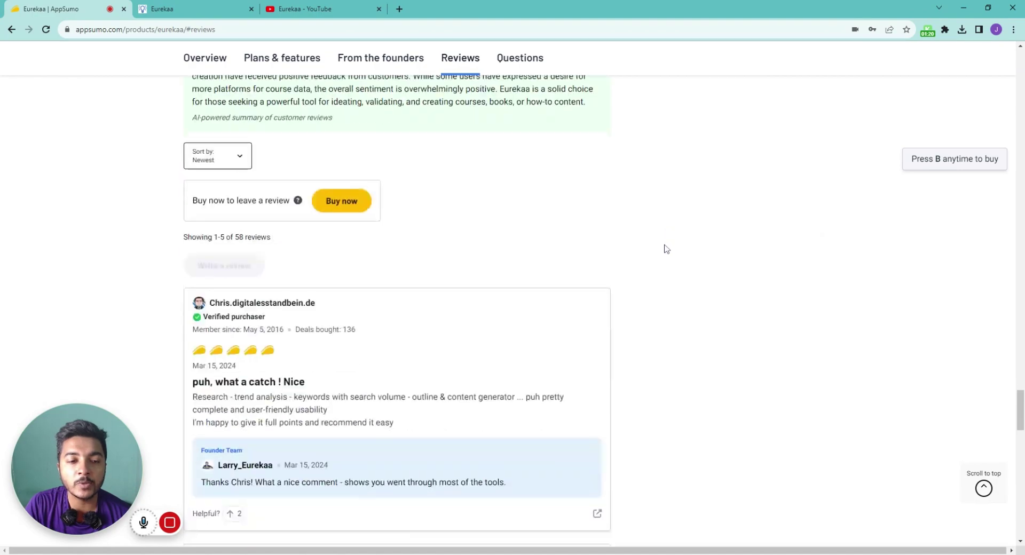
{"action": "scroll", "coordinate": [666, 249], "scroll_direction": "down", "scroll_amount": 7}
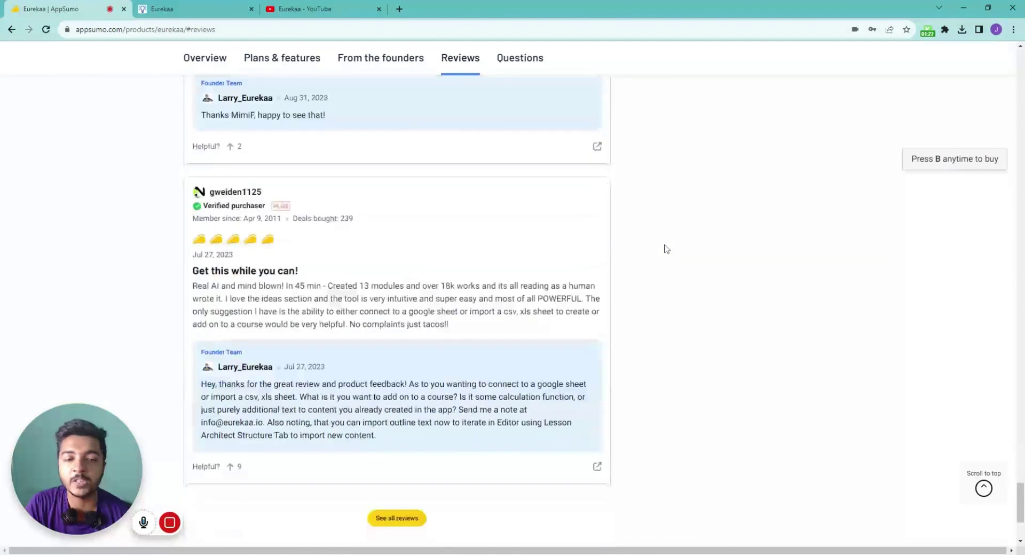
{"action": "scroll", "coordinate": [670, 166], "scroll_direction": "up", "scroll_amount": 20}
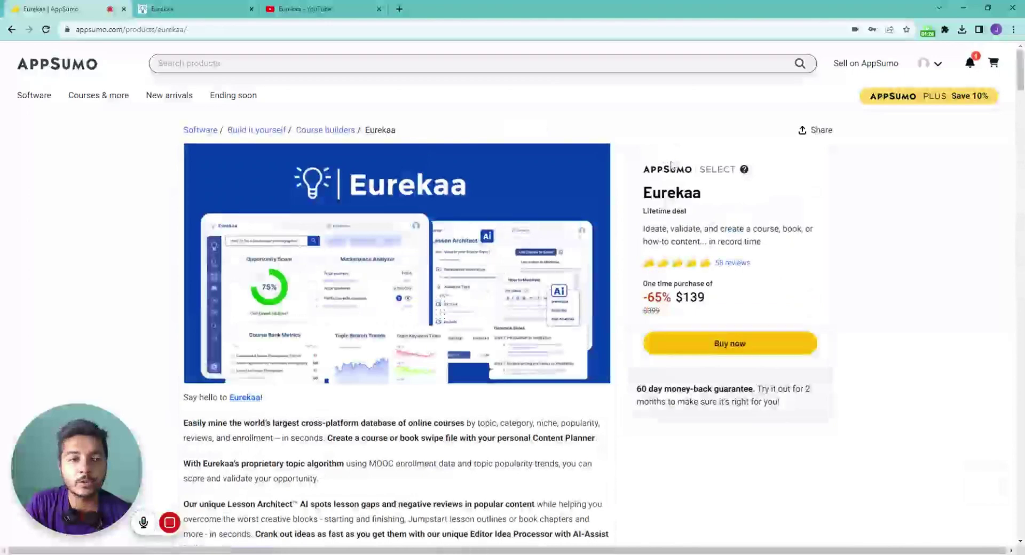
- Switch to the Eurekaa app and run a Course Research search for the topic Quantum Mechanics
{"action": "left_click", "coordinate": [160, 16]}
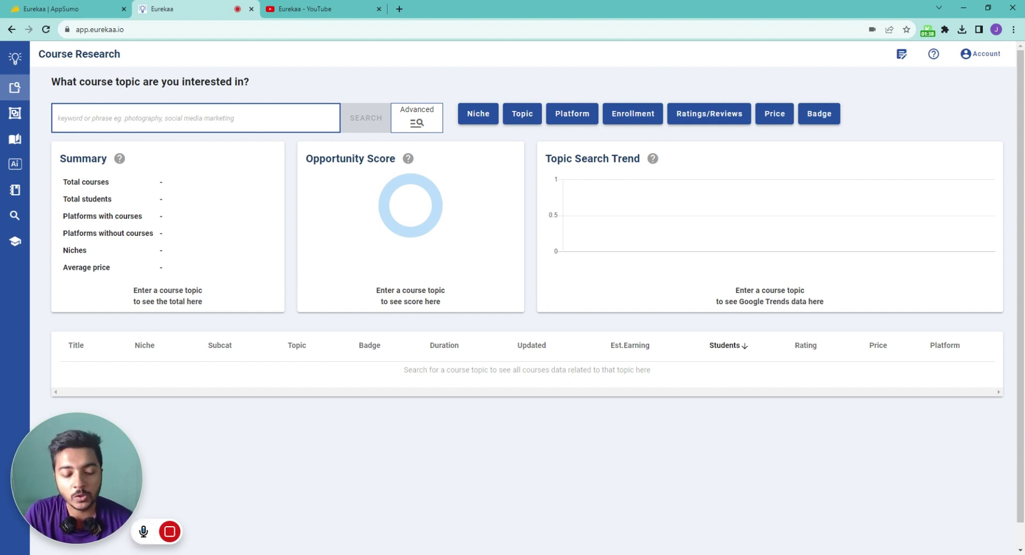
{"action": "type", "text": "Quantum Mechanics"}
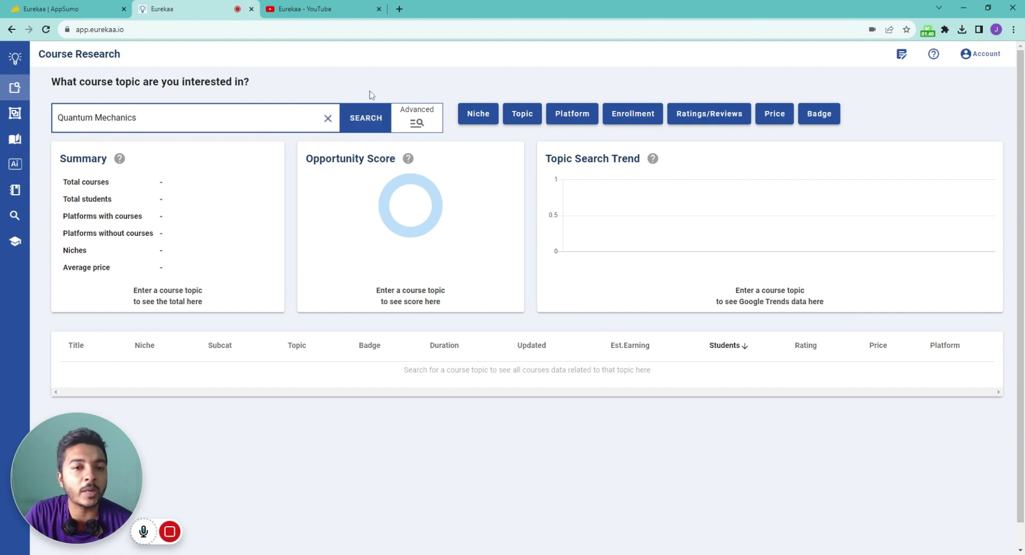
{"action": "key", "text": "ctrl+a"}
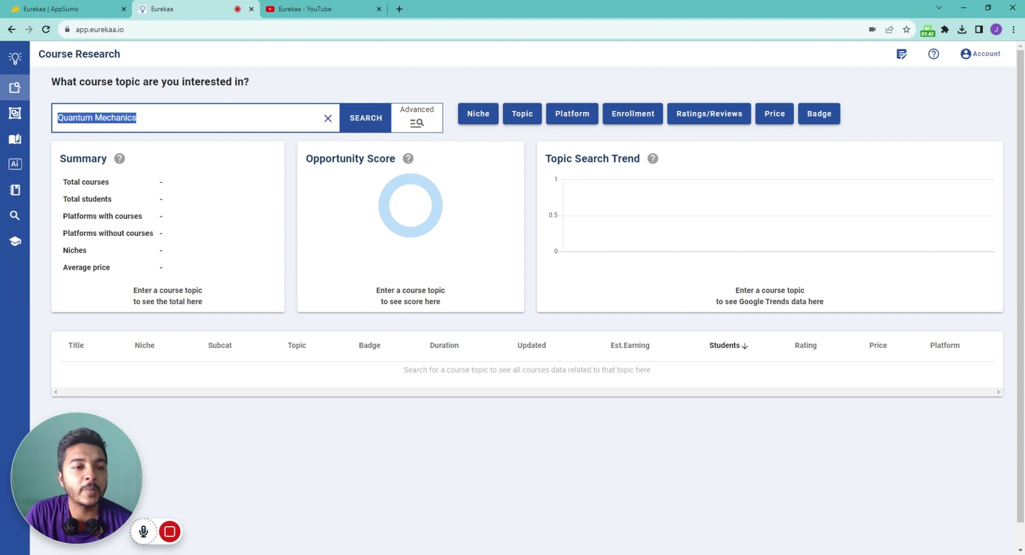
{"action": "type", "text": "\"Quantum\" \"Mechanics\""}
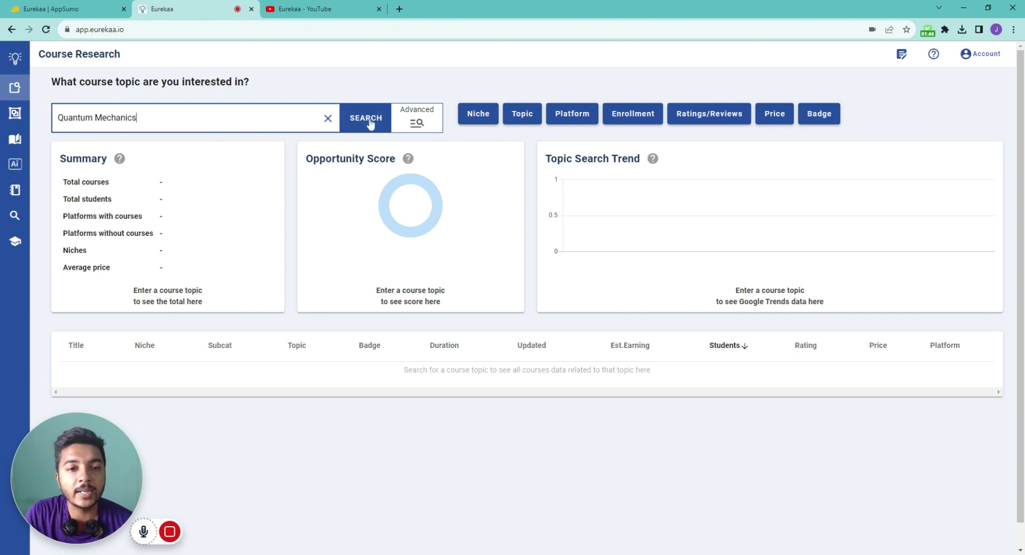
{"action": "left_click", "coordinate": [368, 120]}
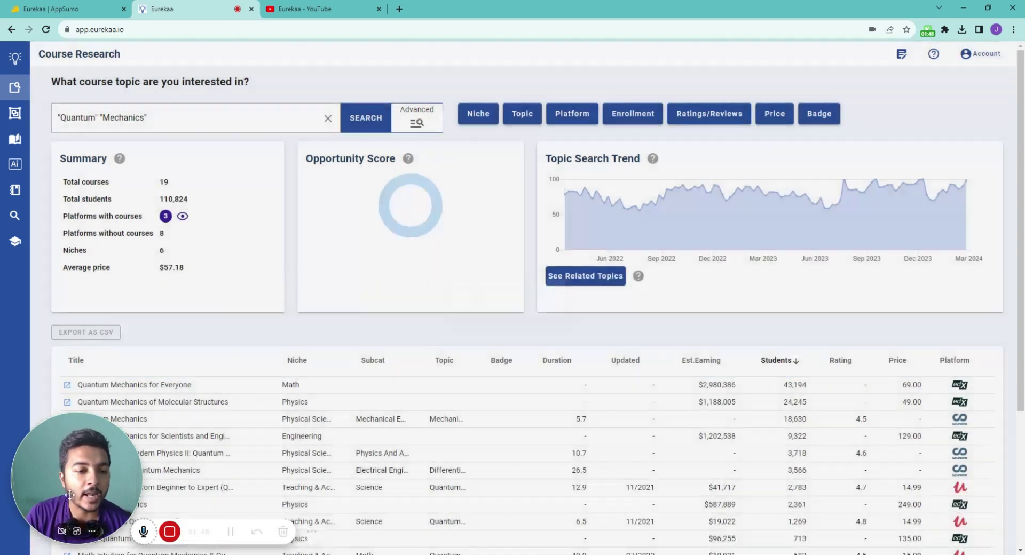
- Examine the course summary, the opportunity score with its advice, and the topic search trend for the searched topic
{"action": "left_click_drag", "start_coordinate": [69, 496], "coordinate": [942, 101]}
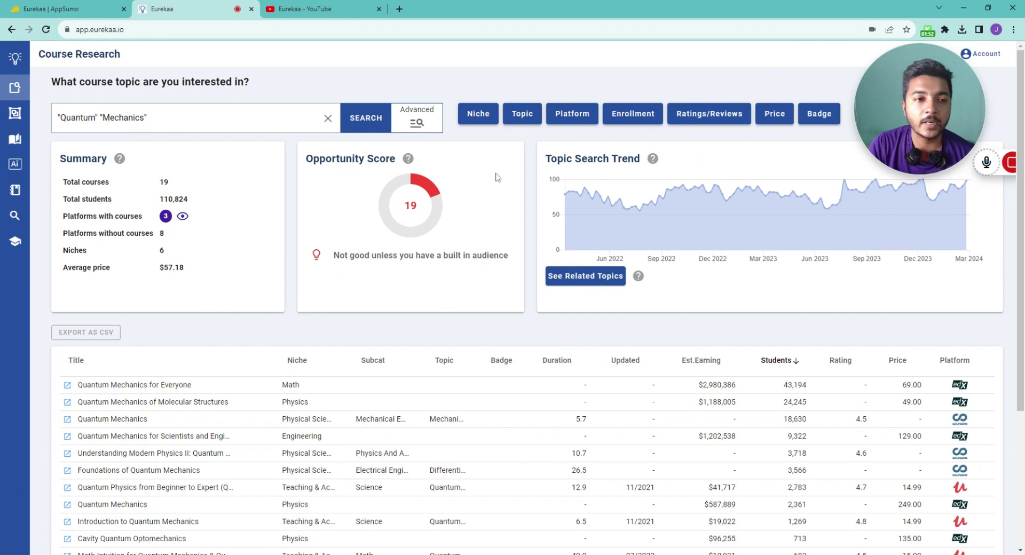
{"action": "left_click_drag", "start_coordinate": [161, 184], "coordinate": [161, 216]}
{"action": "left_click", "coordinate": [128, 216]}
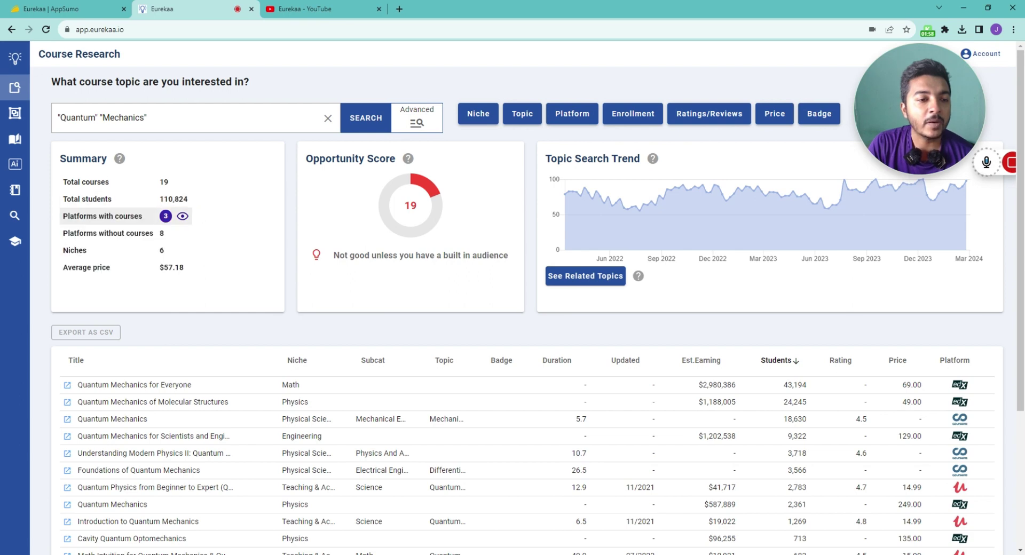
{"action": "mouse_move", "coordinate": [166, 218]}
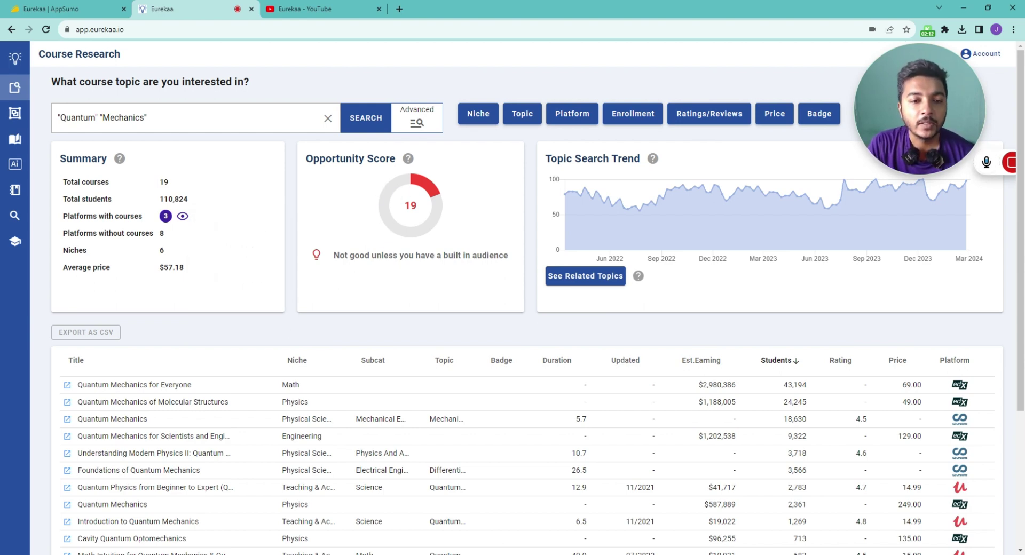
{"action": "left_click_drag", "start_coordinate": [334, 256], "coordinate": [511, 260]}
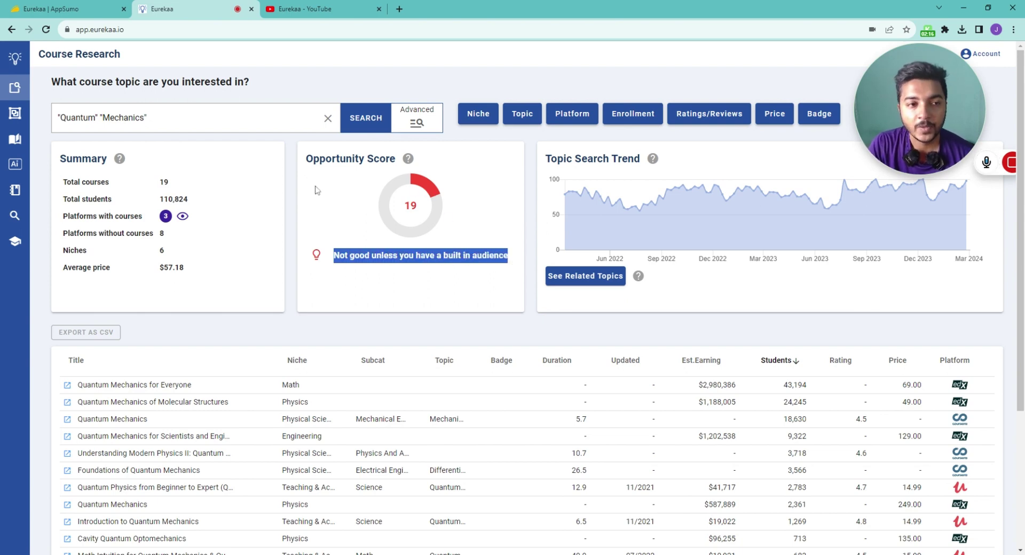
{"action": "left_click_drag", "start_coordinate": [148, 118], "coordinate": [75, 118]}
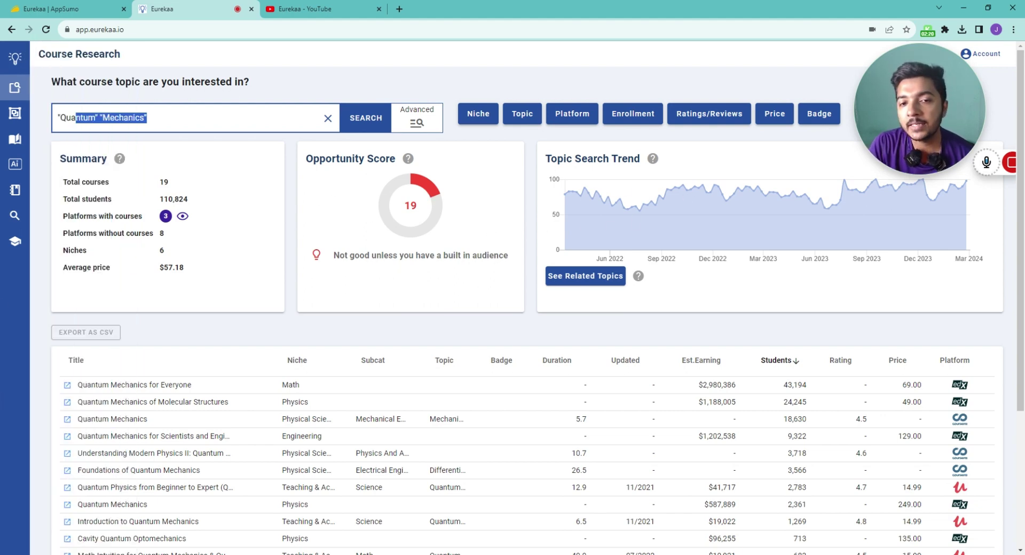
{"action": "left_click_drag", "start_coordinate": [551, 159], "coordinate": [628, 159]}
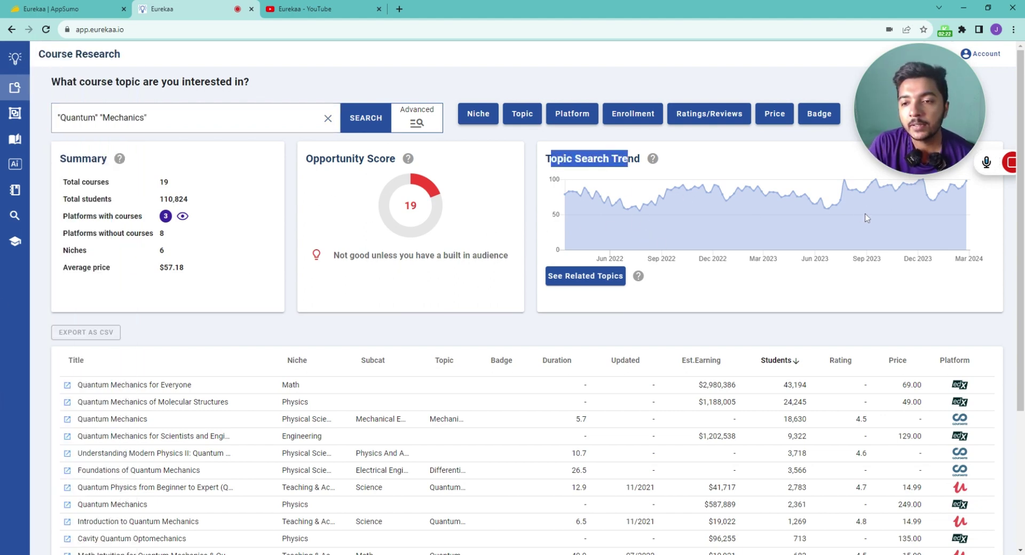
- Open the related topics for the search trend, read through the related queries, and close the list
{"action": "left_click", "coordinate": [583, 277]}
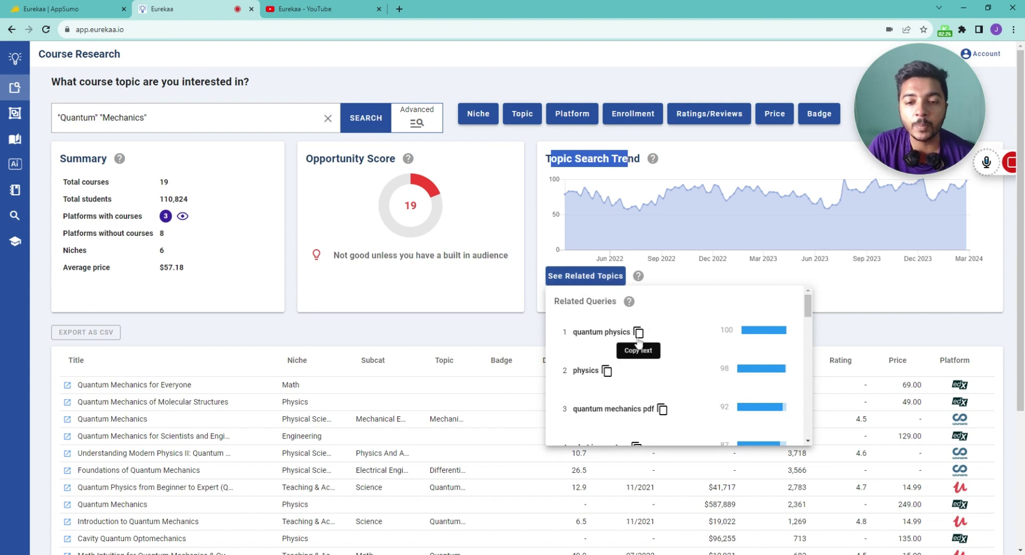
{"action": "scroll", "coordinate": [640, 406], "scroll_direction": "down", "scroll_amount": 2}
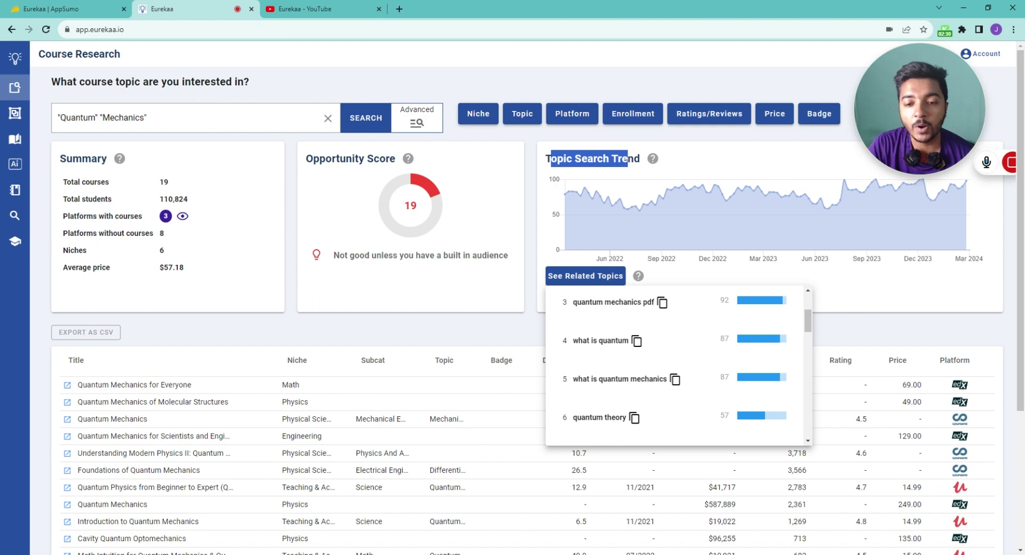
{"action": "scroll", "coordinate": [675, 385], "scroll_direction": "down", "scroll_amount": 3}
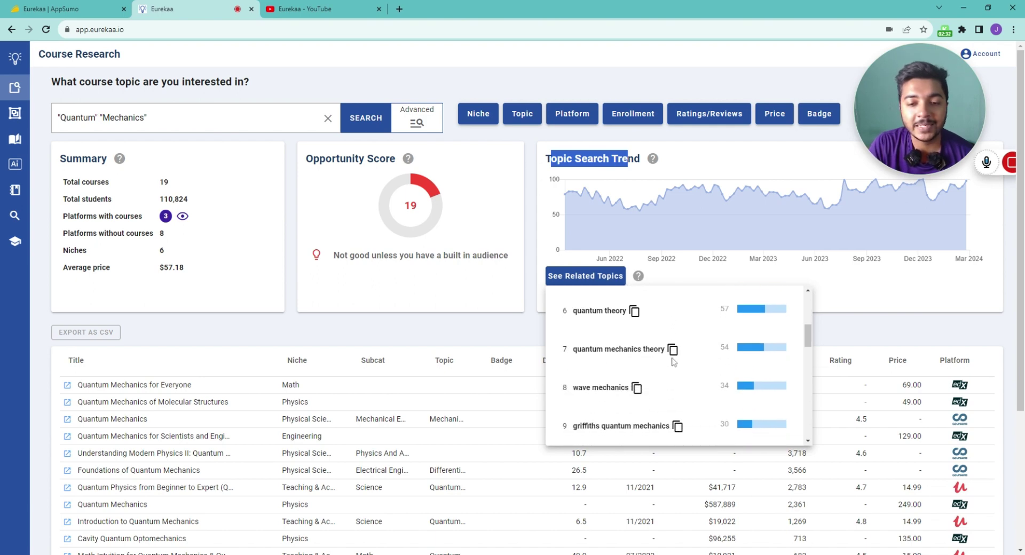
{"action": "scroll", "coordinate": [674, 362], "scroll_direction": "down", "scroll_amount": 3}
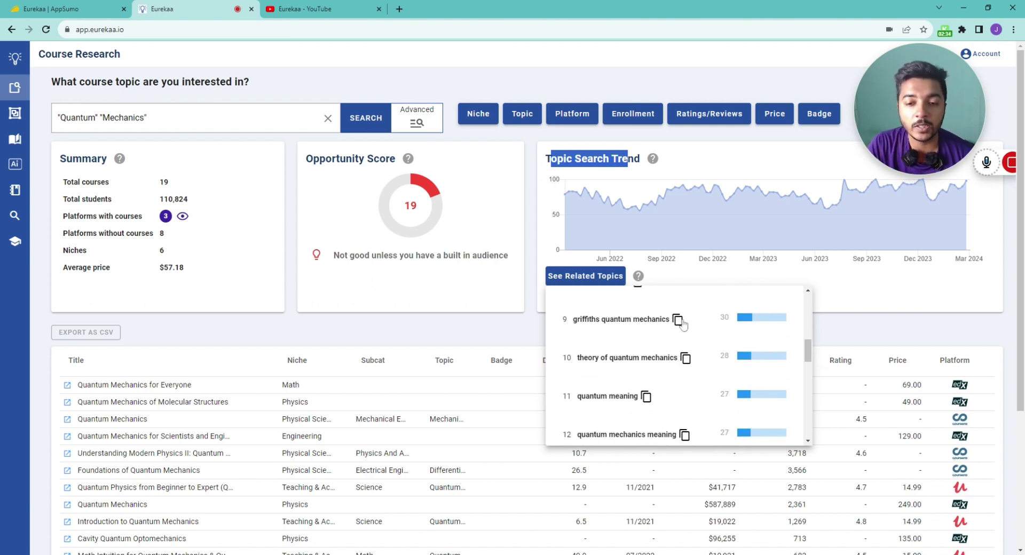
{"action": "scroll", "coordinate": [677, 341], "scroll_direction": "down", "scroll_amount": 5}
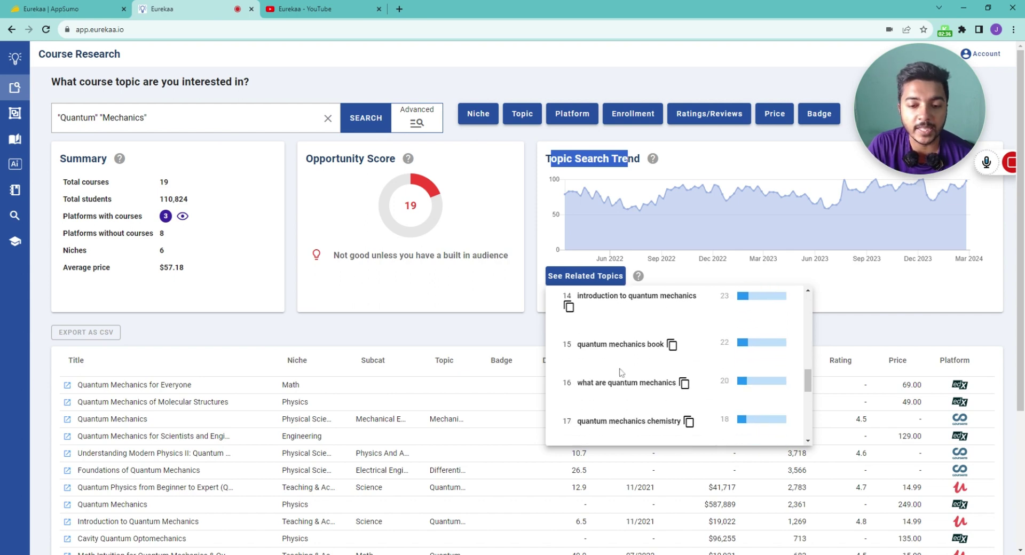
{"action": "scroll", "coordinate": [621, 372], "scroll_direction": "down", "scroll_amount": 3}
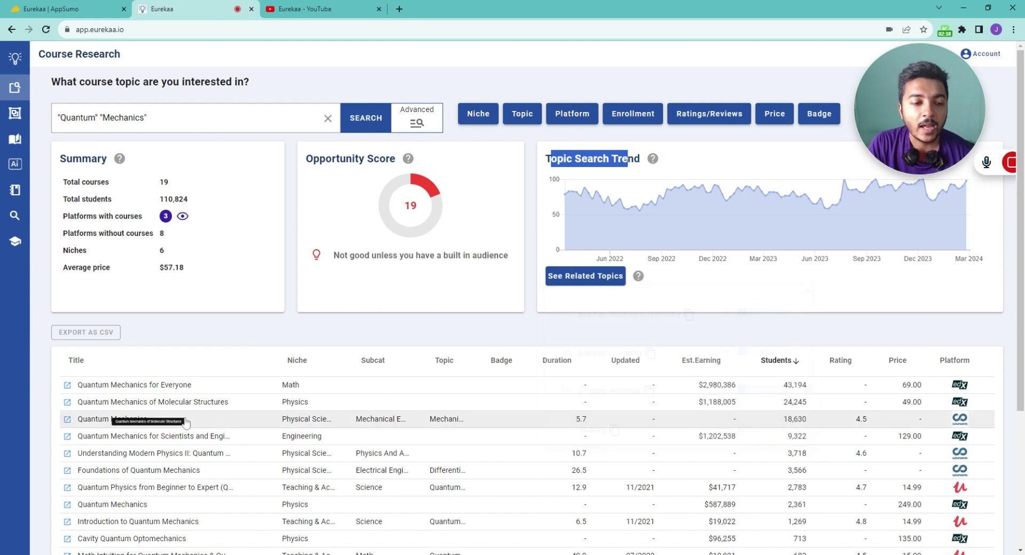
{"action": "left_click", "coordinate": [248, 340]}
- Examine the table of found courses, including their niches, durations, earnings, students, prices and platforms
{"action": "scroll", "coordinate": [203, 347], "scroll_direction": "down", "scroll_amount": 4}
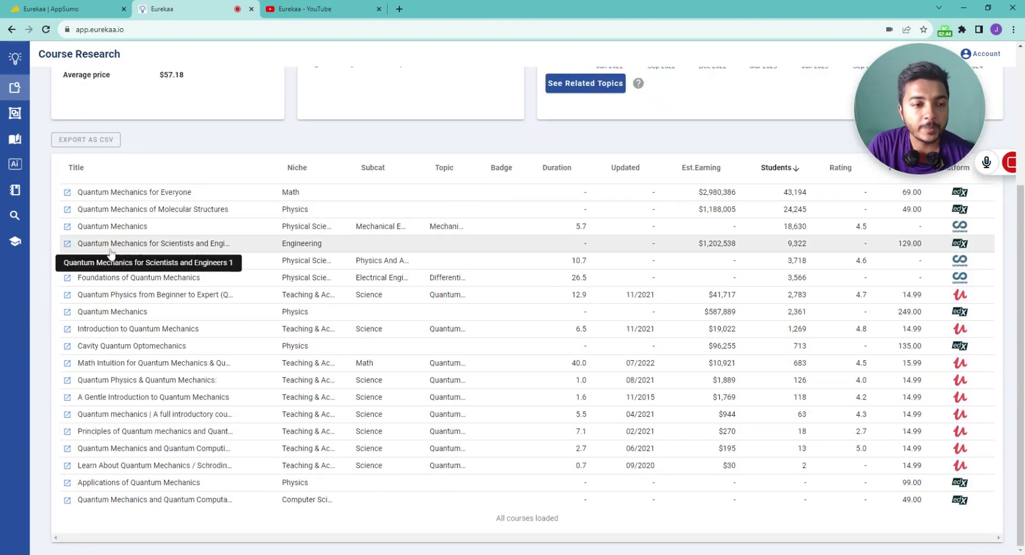
{"action": "scroll", "coordinate": [513, 265], "scroll_direction": "up", "scroll_amount": 1}
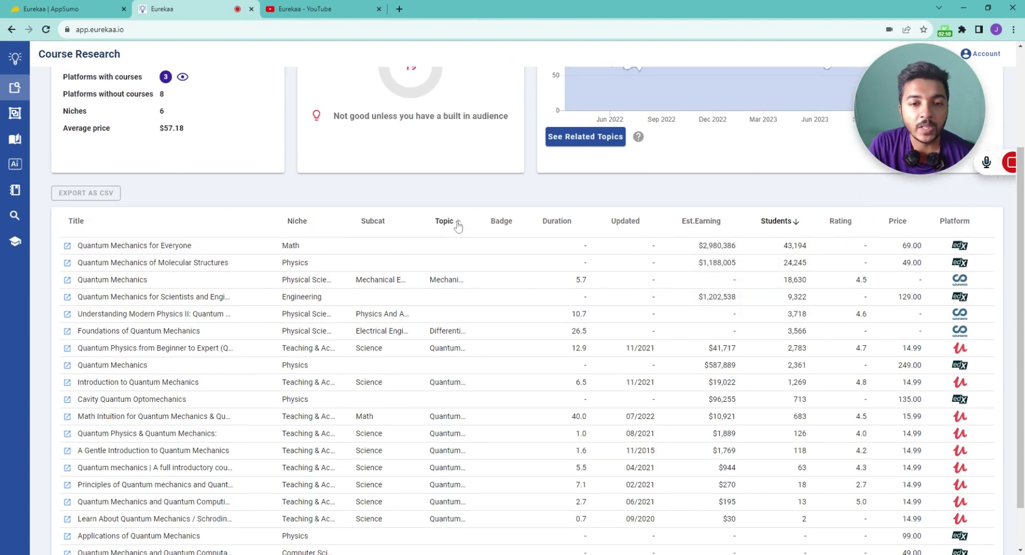
{"action": "scroll", "coordinate": [498, 446], "scroll_direction": "down", "scroll_amount": 1}
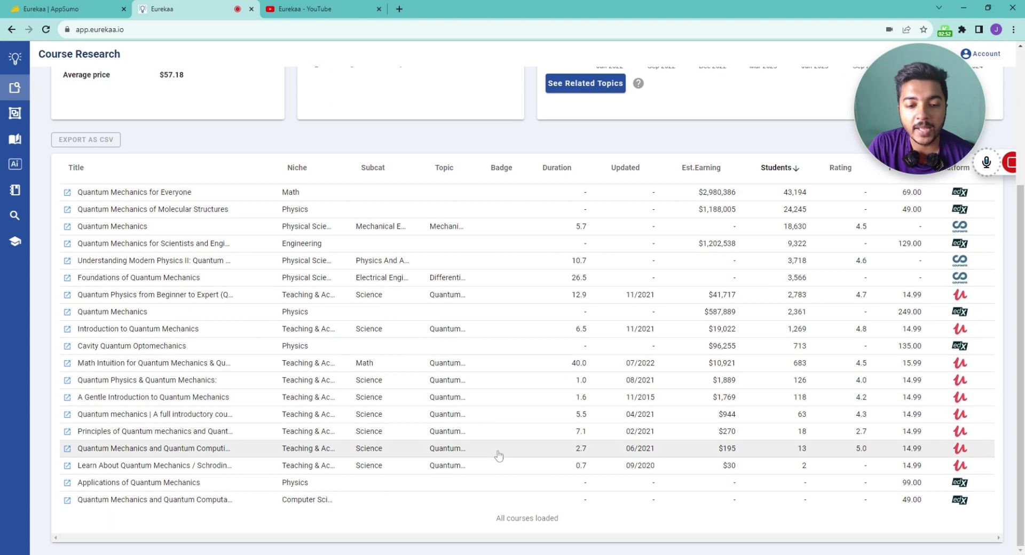
{"action": "scroll", "coordinate": [499, 454], "scroll_direction": "up", "scroll_amount": 4}
{"action": "scroll", "coordinate": [498, 455], "scroll_direction": "down", "scroll_amount": 2}
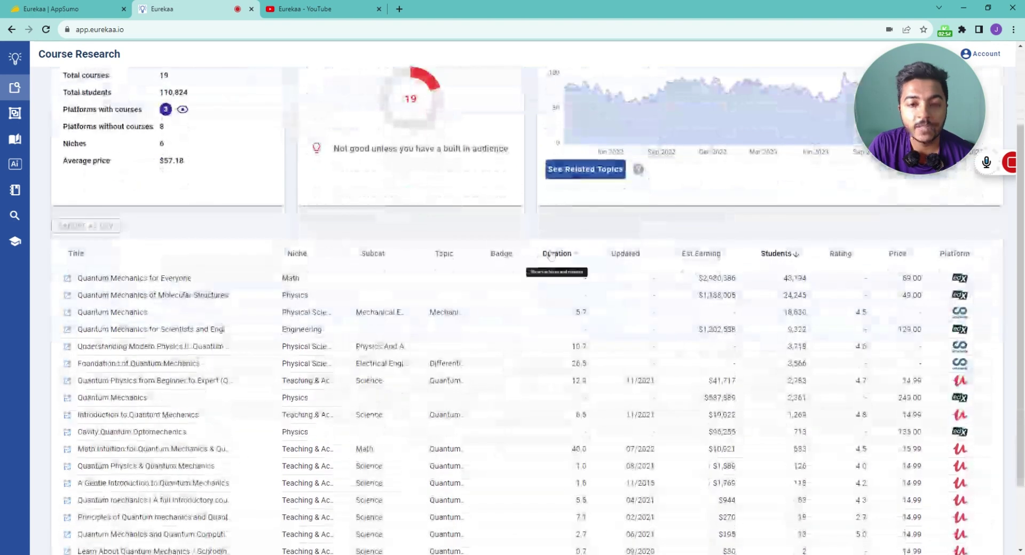
{"action": "scroll", "coordinate": [554, 264], "scroll_direction": "down", "scroll_amount": 1}
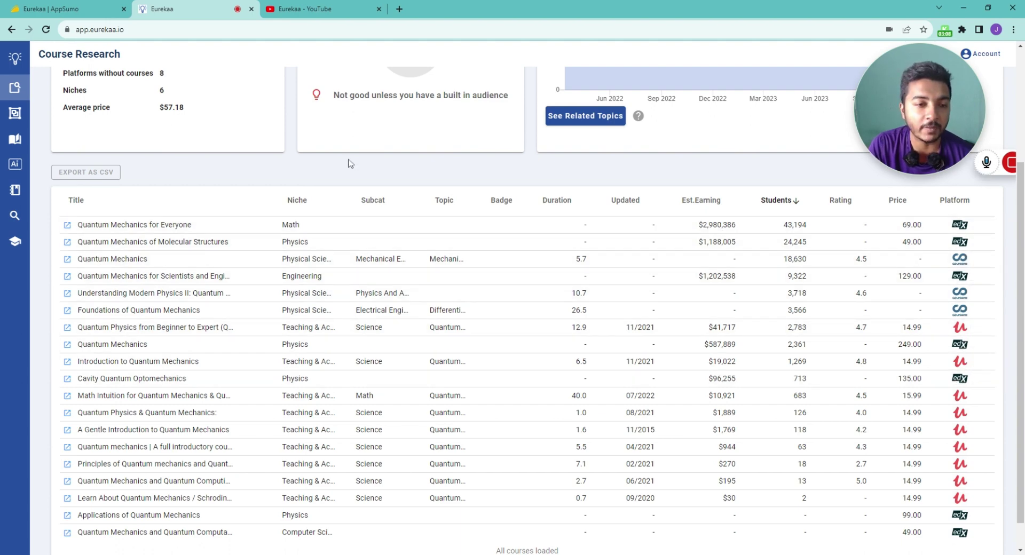
- Open the course Quantum Mechanics for Everyone and examine its instructor, sales page description and module outline
{"action": "left_click", "coordinate": [153, 227]}
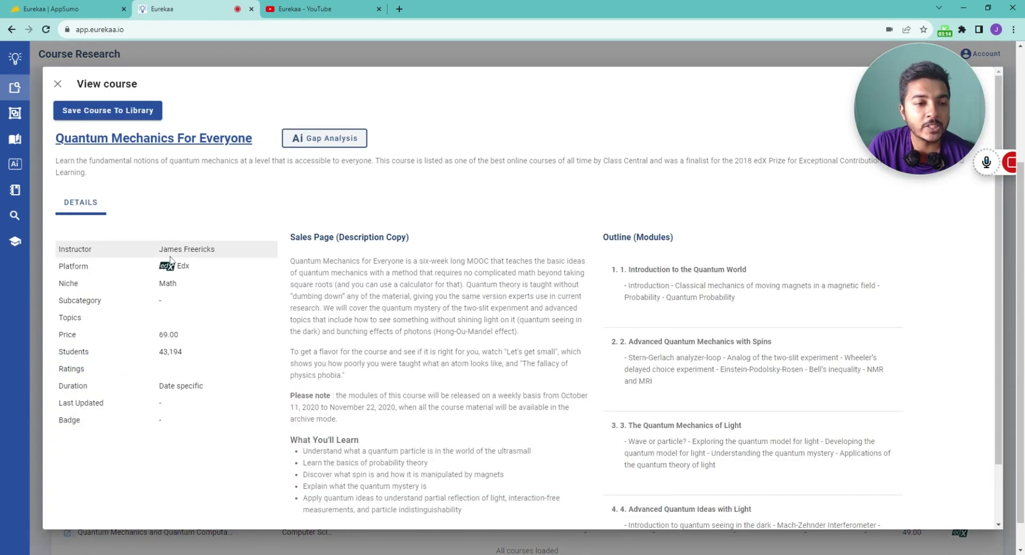
{"action": "left_click_drag", "start_coordinate": [163, 249], "coordinate": [236, 260]}
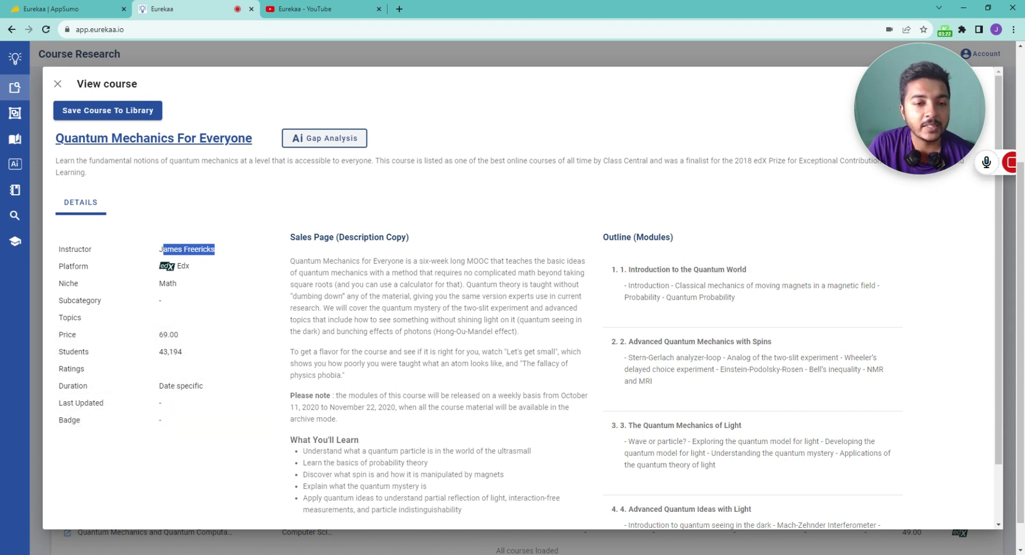
{"action": "scroll", "coordinate": [223, 420], "scroll_direction": "down", "scroll_amount": 1}
{"action": "left_click_drag", "start_coordinate": [290, 183], "coordinate": [473, 474]}
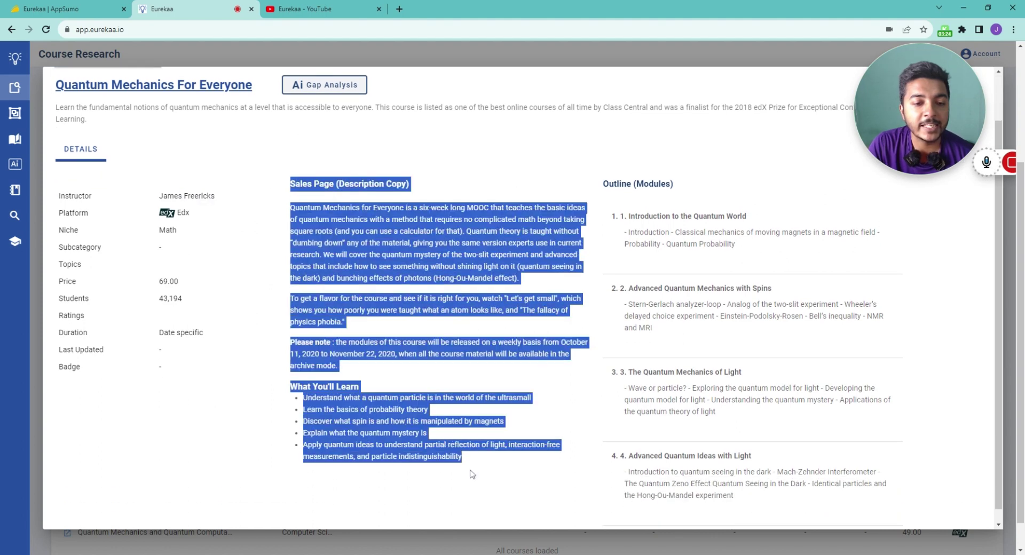
{"action": "left_click_drag", "start_coordinate": [608, 183], "coordinate": [767, 516]}
{"action": "scroll", "coordinate": [736, 441], "scroll_direction": "up", "scroll_amount": 1}
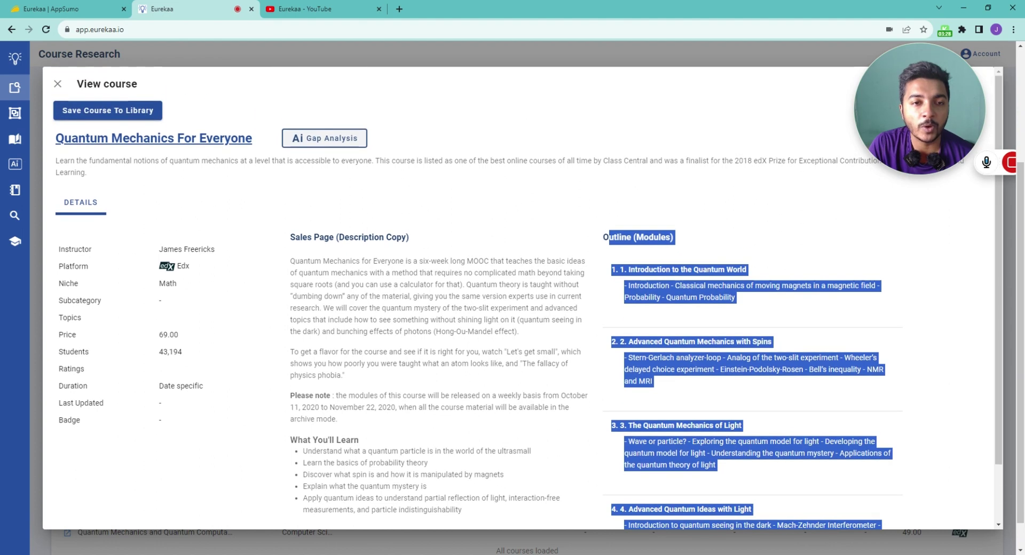
{"action": "left_click", "coordinate": [705, 387]}
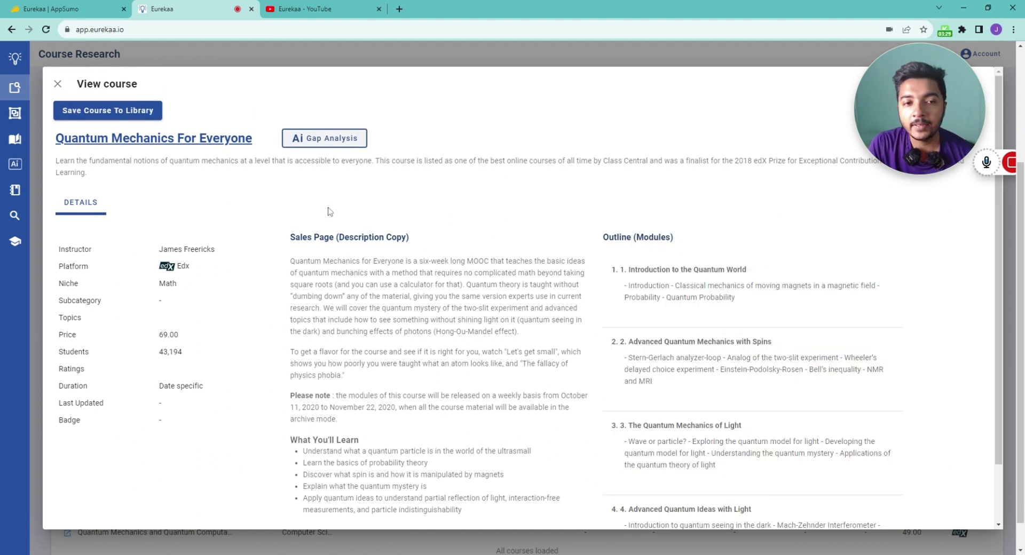
- Run the AI Gap Analysis on the Quantum Mechanics for Everyone course, read its suggestions, and close the analysis and the course view
{"action": "left_click", "coordinate": [305, 140]}
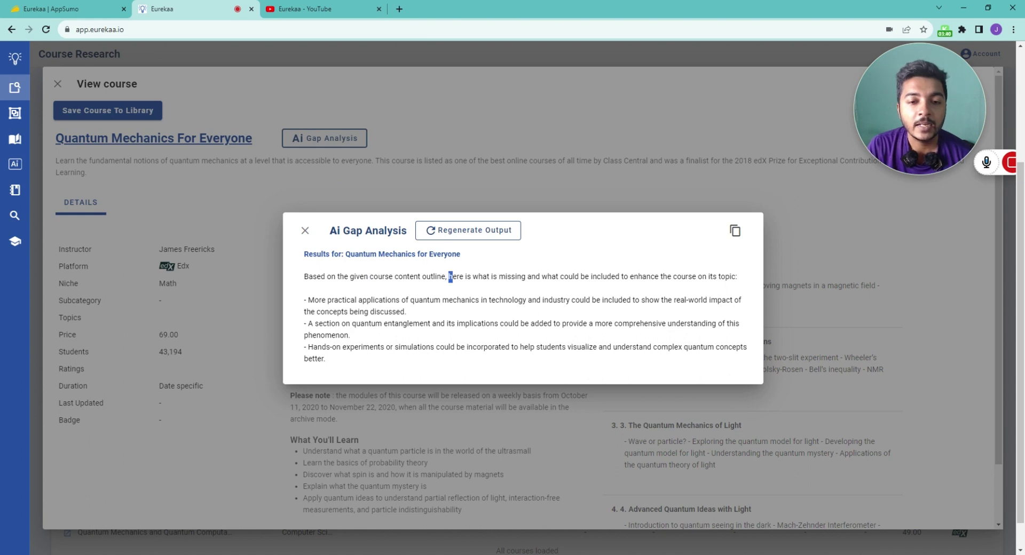
{"action": "left_click_drag", "start_coordinate": [450, 277], "coordinate": [560, 277]}
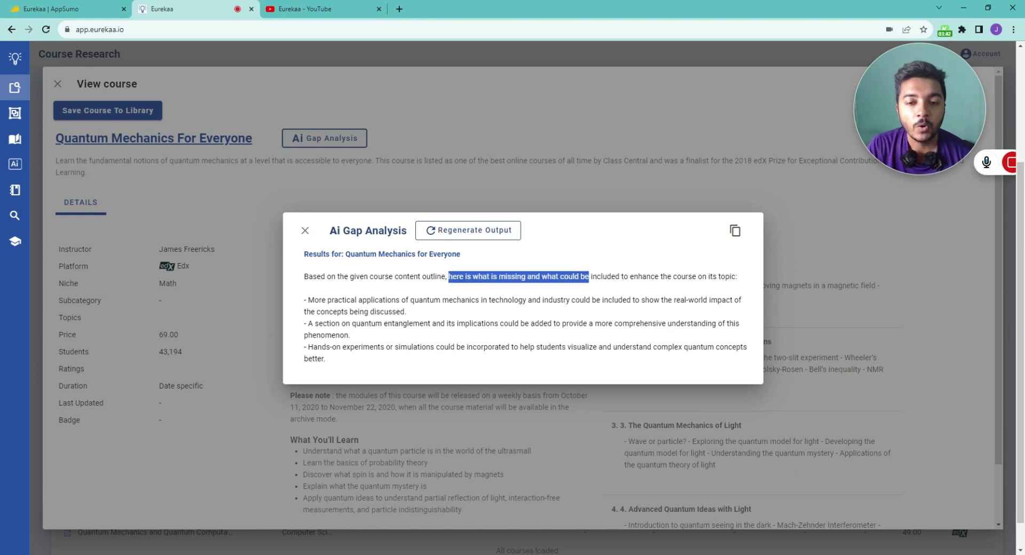
{"action": "left_click_drag", "start_coordinate": [623, 277], "coordinate": [710, 276]}
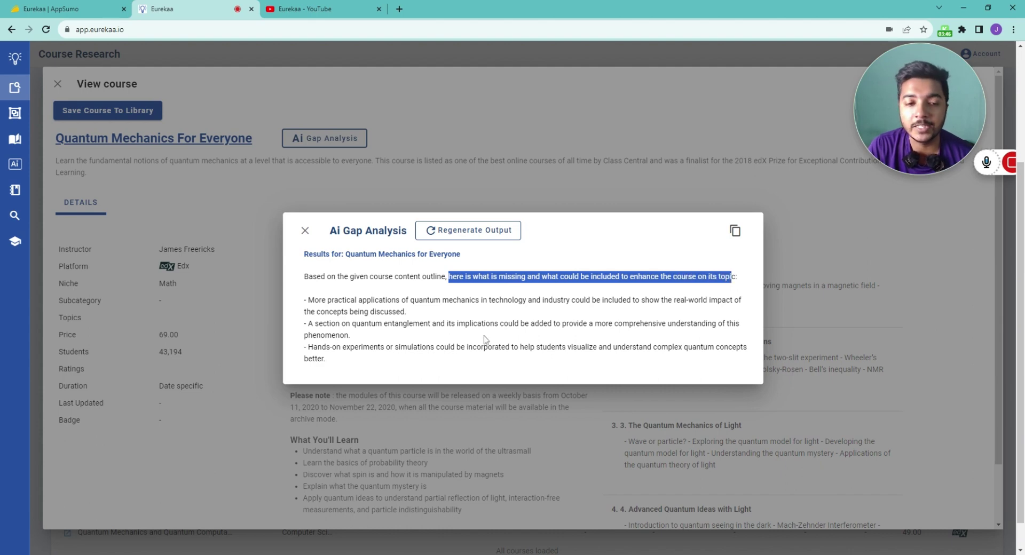
{"action": "left_click_drag", "start_coordinate": [357, 360], "coordinate": [302, 308]}
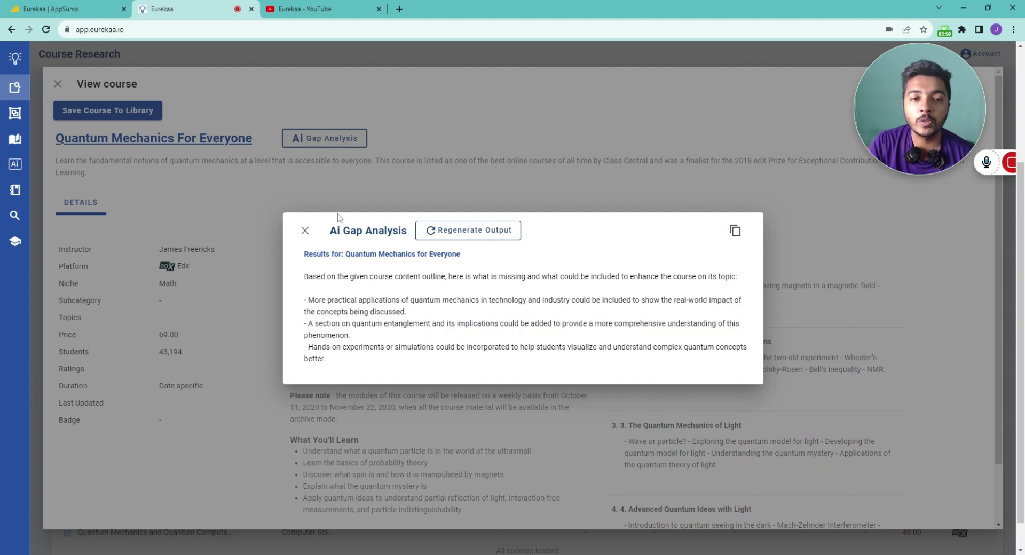
{"action": "left_click", "coordinate": [305, 230]}
{"action": "left_click_drag", "start_coordinate": [894, 124], "coordinate": [630, 173]}
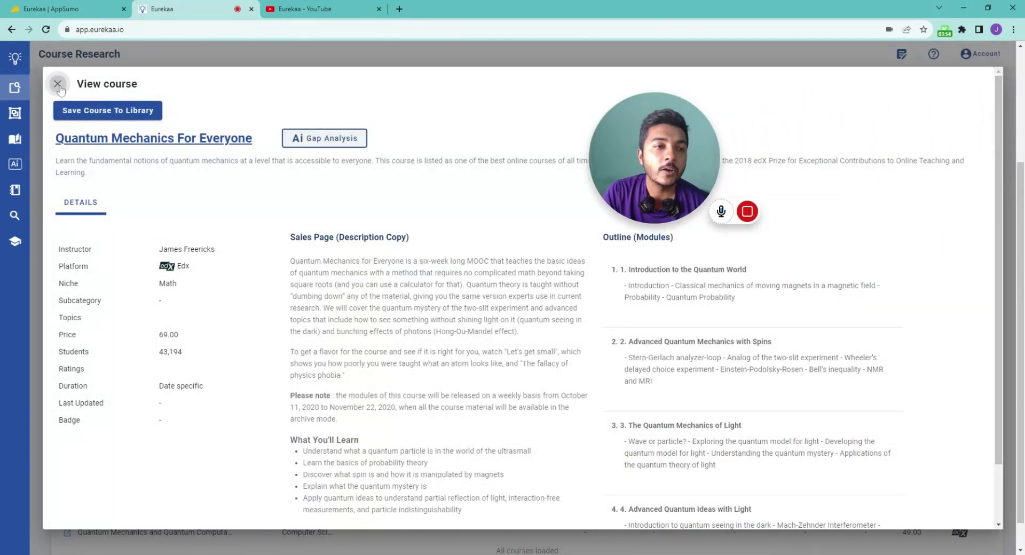
{"action": "left_click", "coordinate": [58, 84]}
{"action": "left_click_drag", "start_coordinate": [616, 184], "coordinate": [777, 167]}
- Replace the course topic with Higher Education and run the Course Research search
{"action": "scroll", "coordinate": [495, 278], "scroll_direction": "up", "scroll_amount": 3}
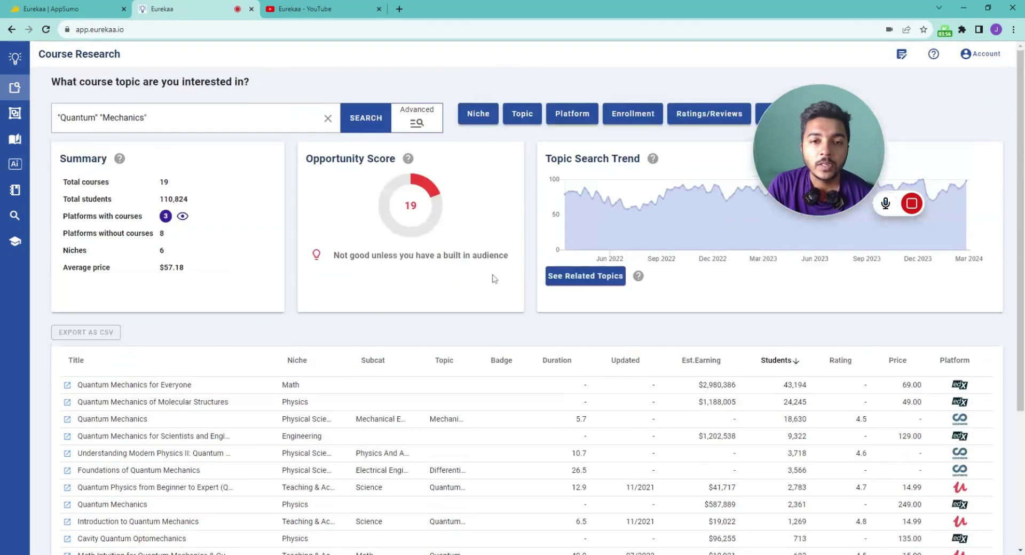
{"action": "left_click_drag", "start_coordinate": [147, 118], "coordinate": [58, 118]}
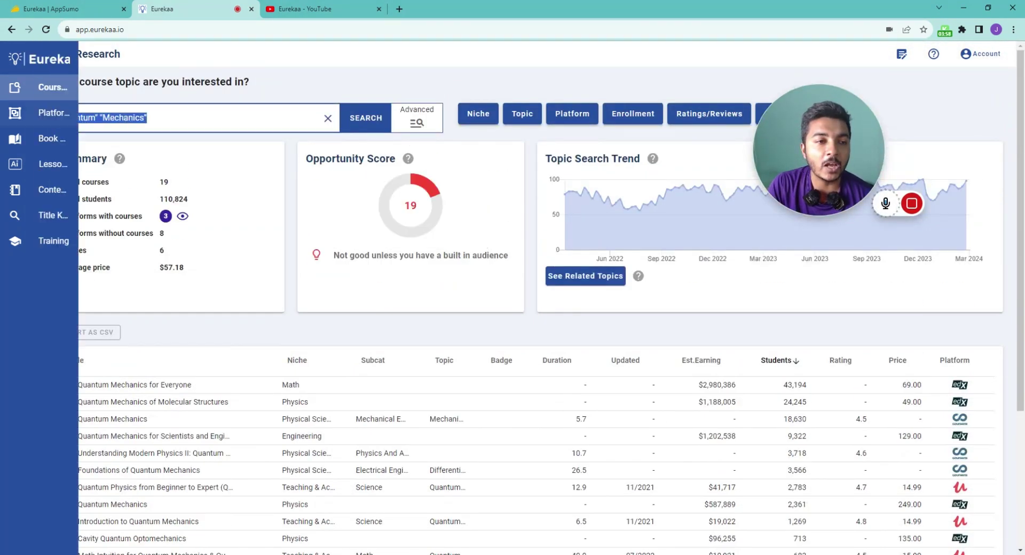
{"action": "mouse_move", "coordinate": [914, 208]}
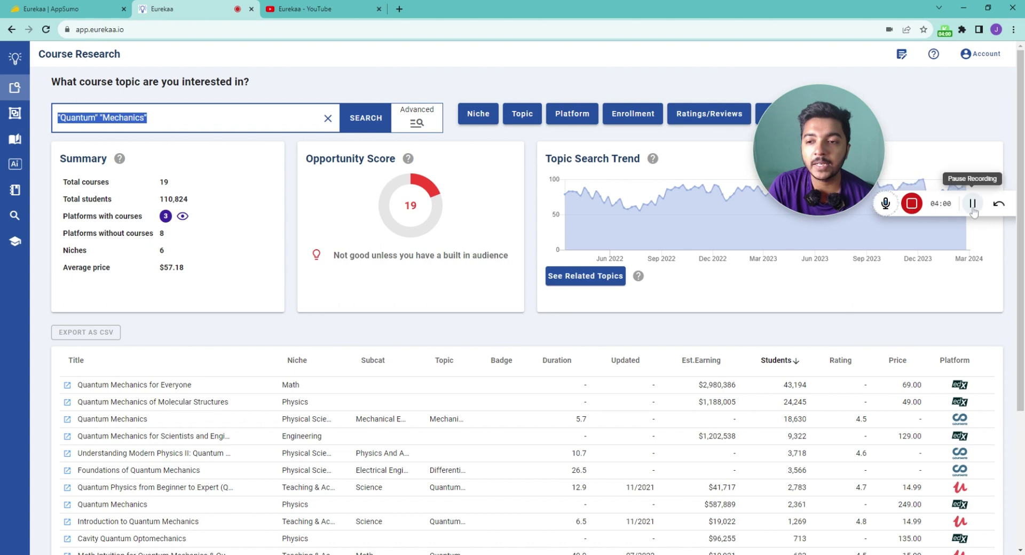
{"action": "key", "text": "BackSpace"}
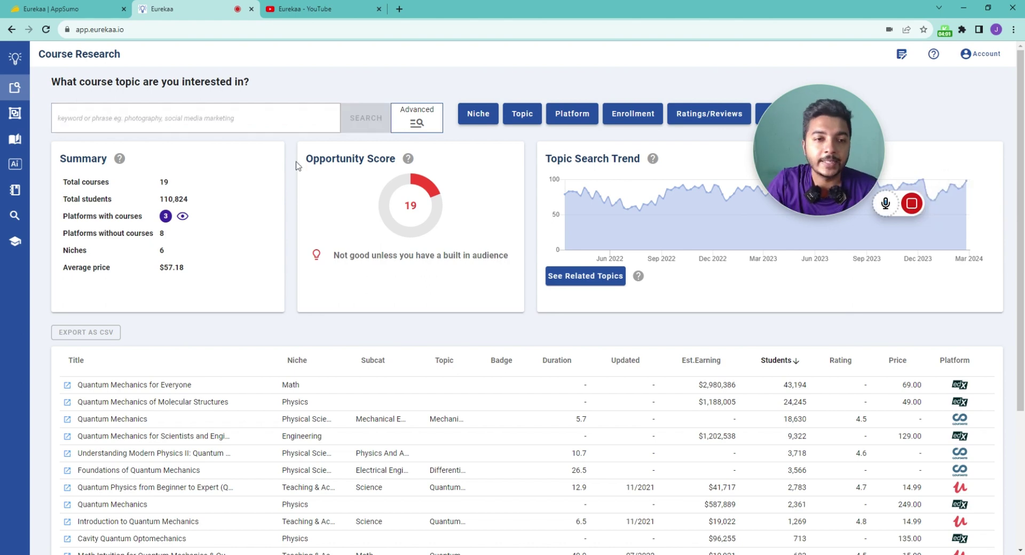
{"action": "type", "text": "Higher Education"}
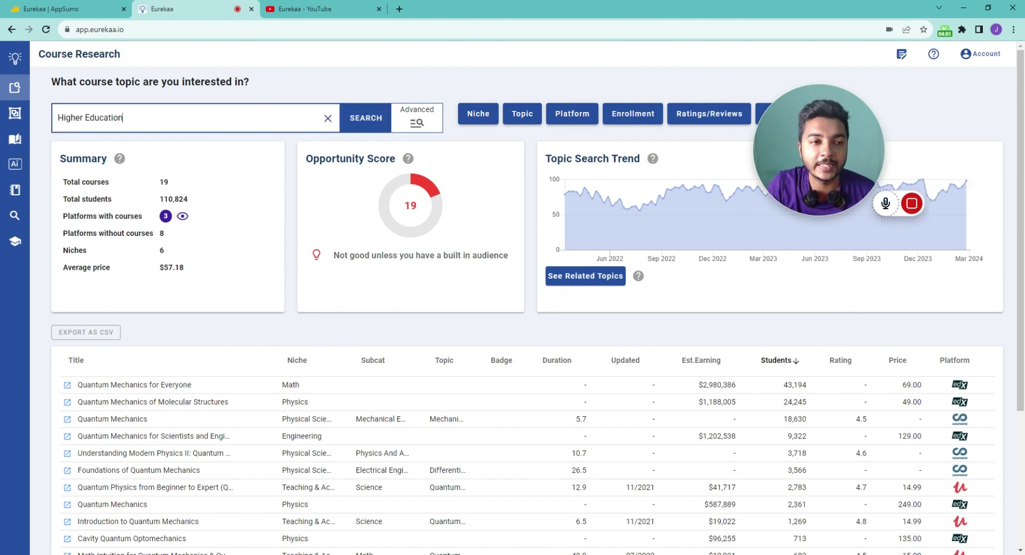
{"action": "left_click", "coordinate": [368, 123]}
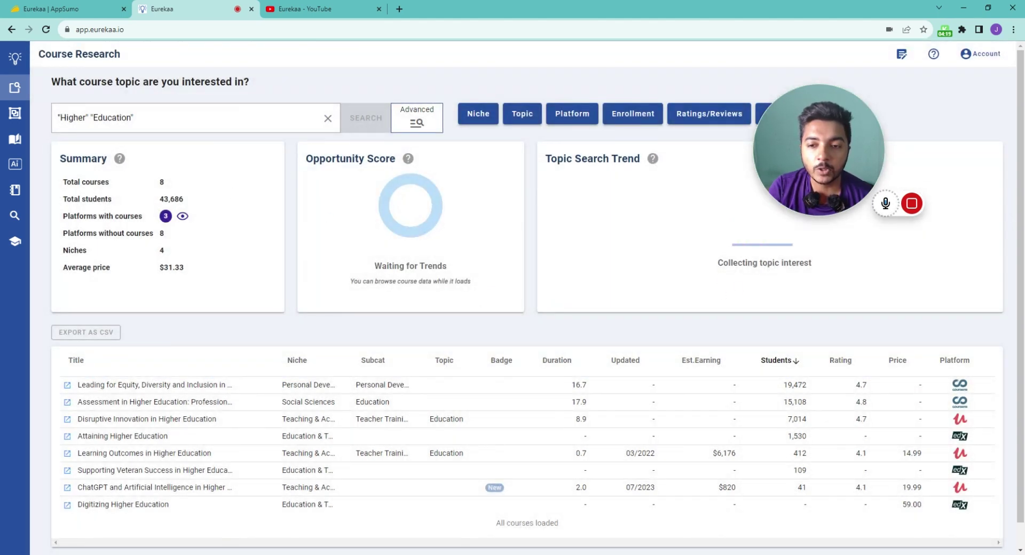
- Examine the Higher Education summary figures for courses, students, platforms, niches and average price, plus the opportunity score and its advice
{"action": "left_click_drag", "start_coordinate": [371, 271], "coordinate": [498, 270]}
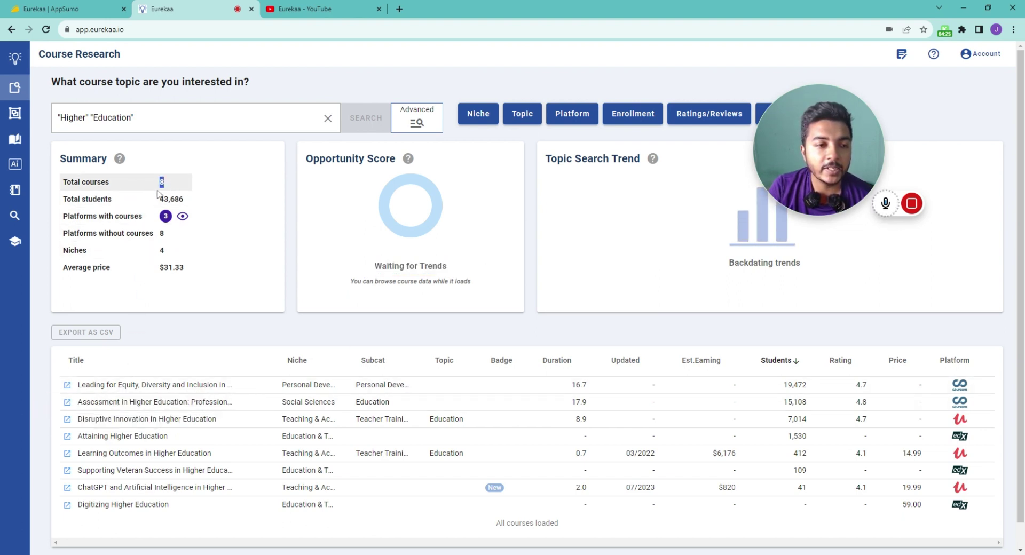
{"action": "left_click_drag", "start_coordinate": [158, 193], "coordinate": [153, 215]}
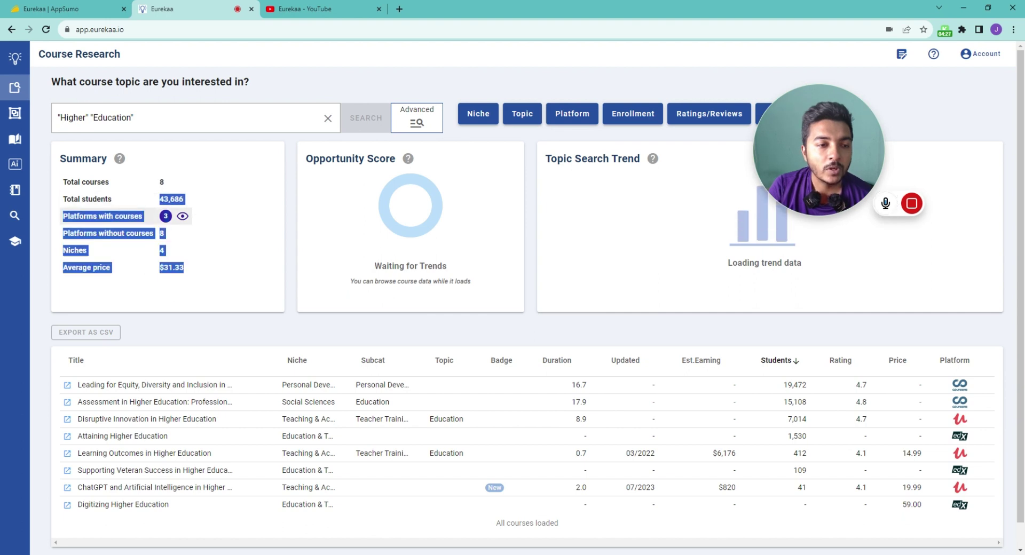
{"action": "left_click", "coordinate": [166, 216]}
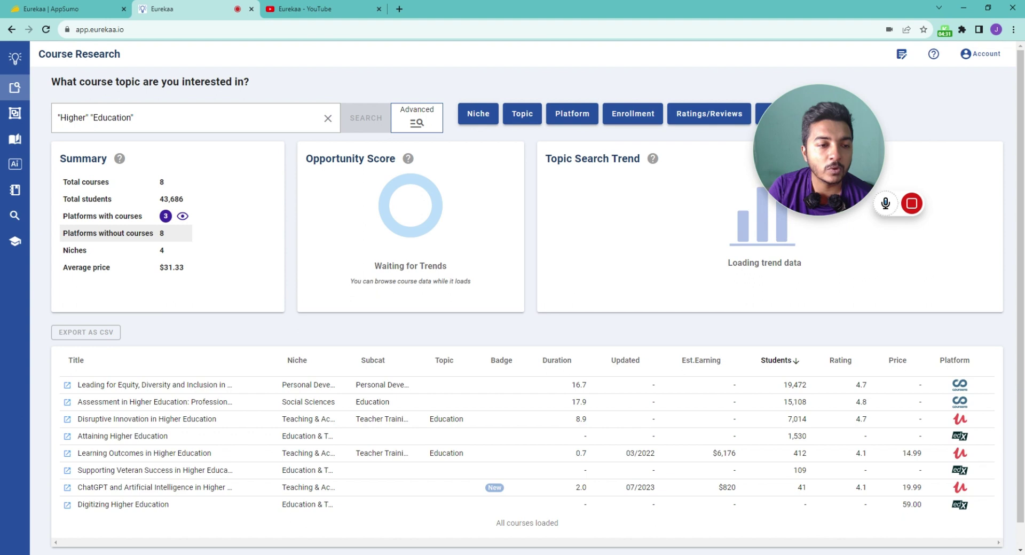
{"action": "double_click", "coordinate": [162, 233]}
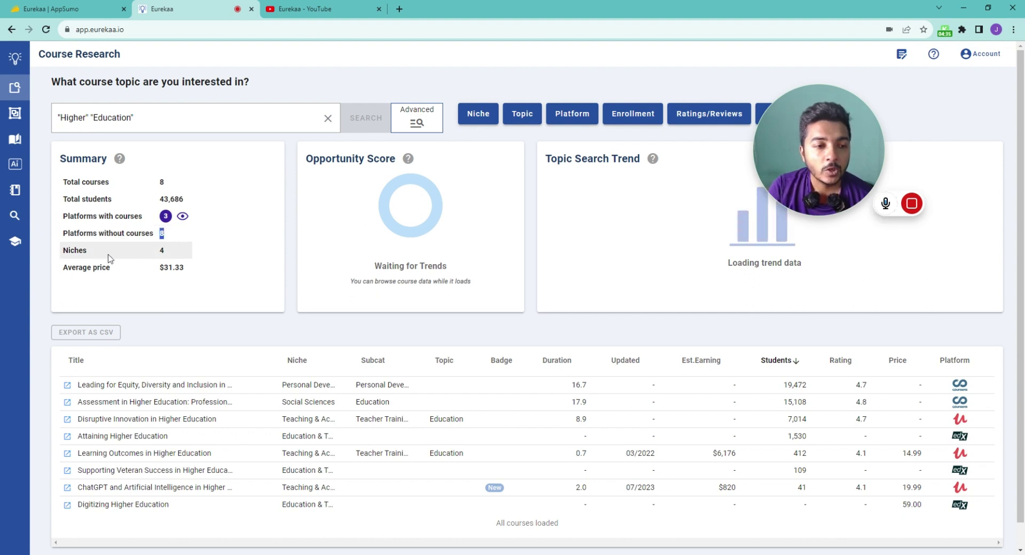
{"action": "double_click", "coordinate": [162, 251]}
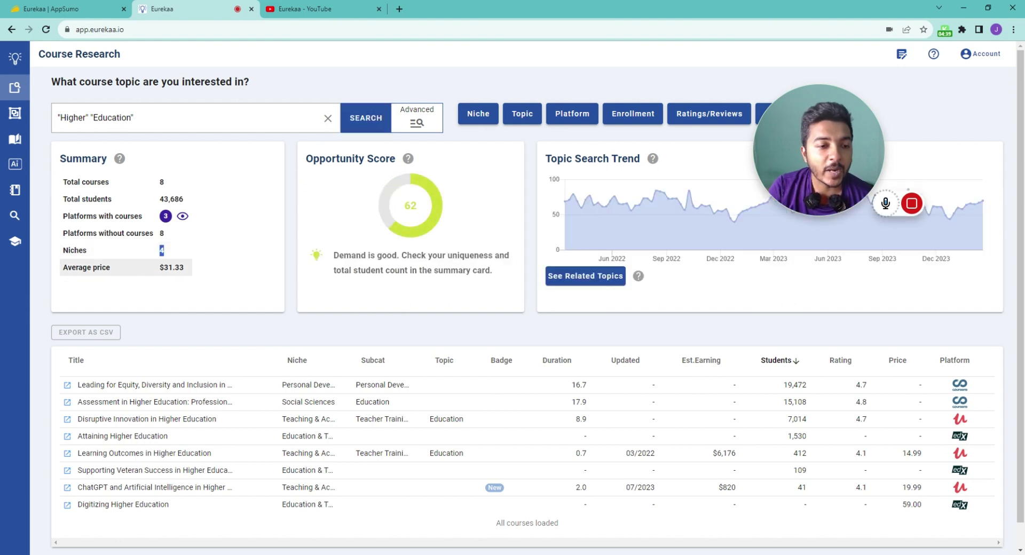
{"action": "double_click", "coordinate": [171, 268]}
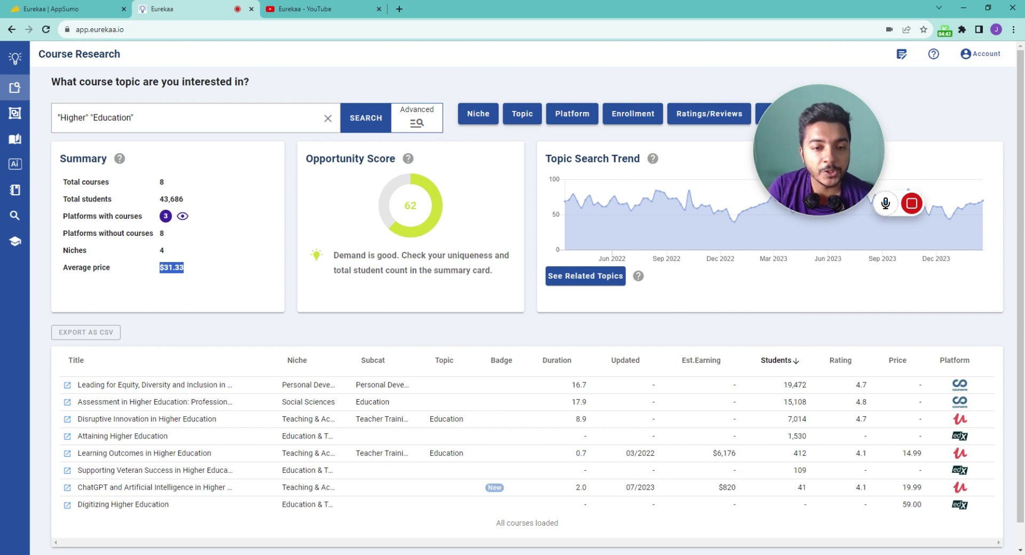
{"action": "left_click", "coordinate": [412, 212]}
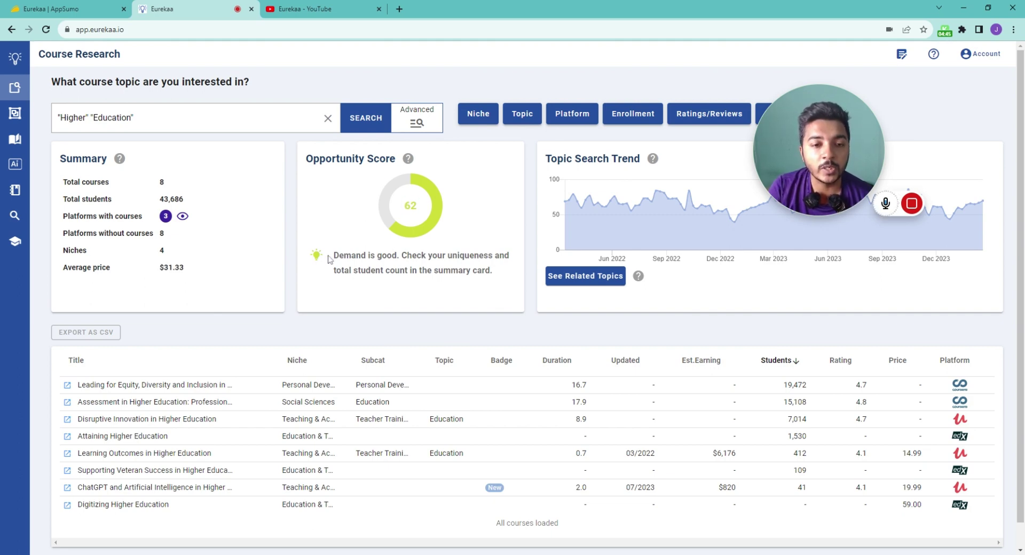
{"action": "left_click_drag", "start_coordinate": [339, 255], "coordinate": [491, 271]}
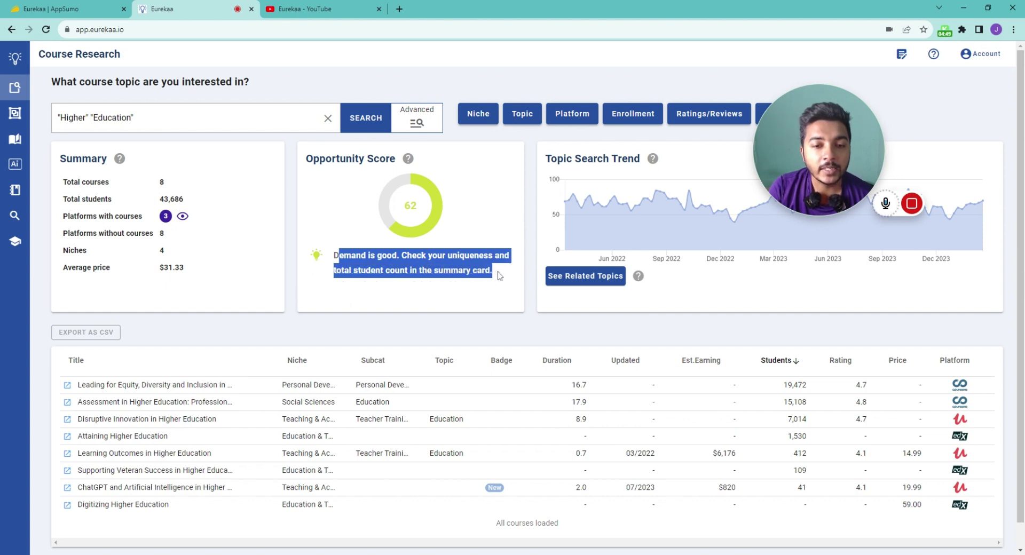
- View the Higher Education search trend, read through its related queries, and close the list
{"action": "left_click_drag", "start_coordinate": [876, 169], "coordinate": [268, 158]}
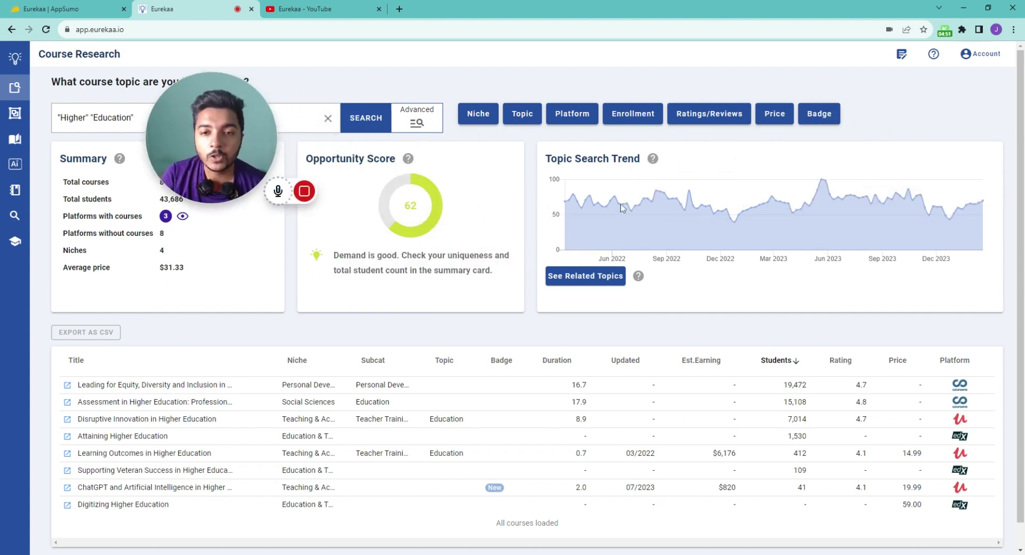
{"action": "left_click", "coordinate": [620, 276]}
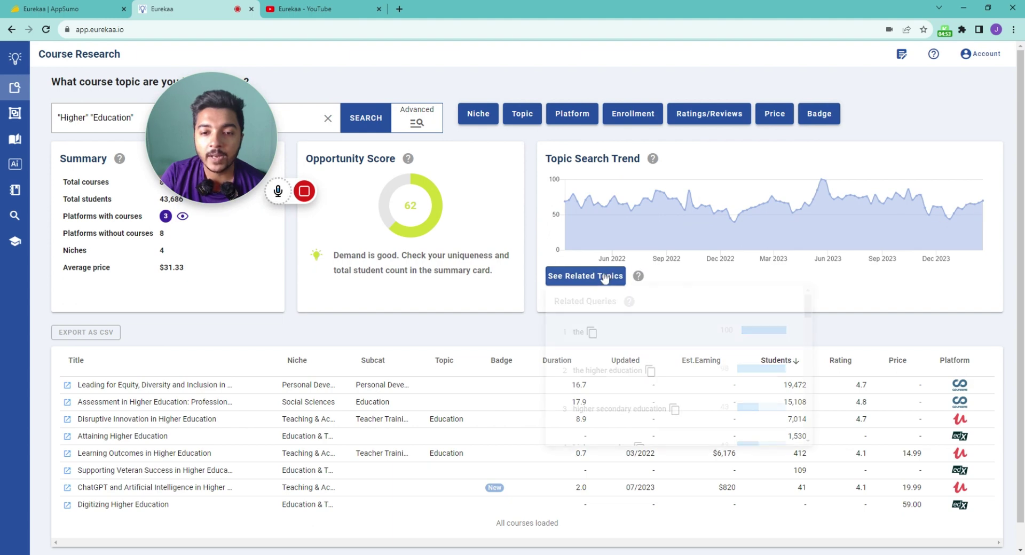
{"action": "scroll", "coordinate": [632, 342], "scroll_direction": "down", "scroll_amount": 6}
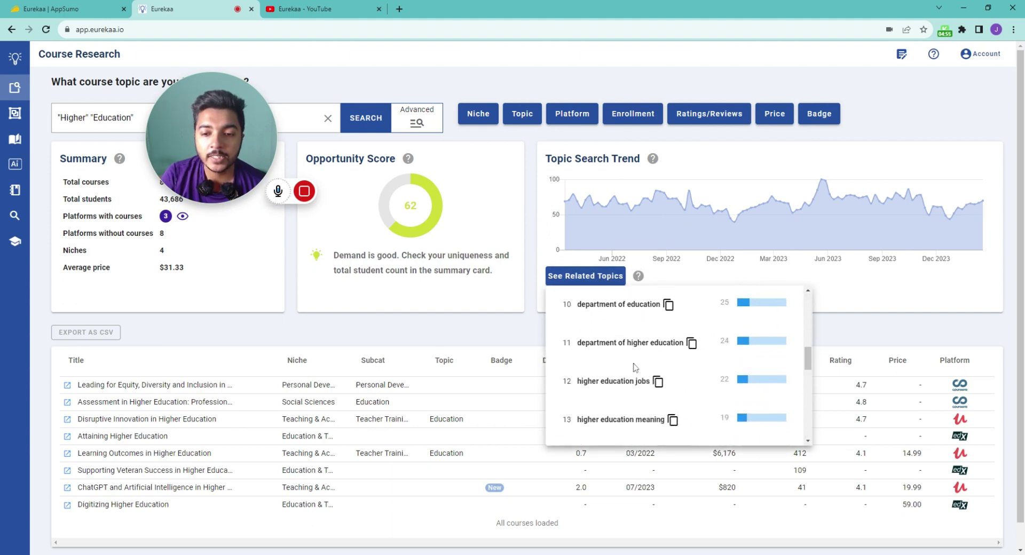
{"action": "left_click_drag", "start_coordinate": [157, 123], "coordinate": [851, 161]}
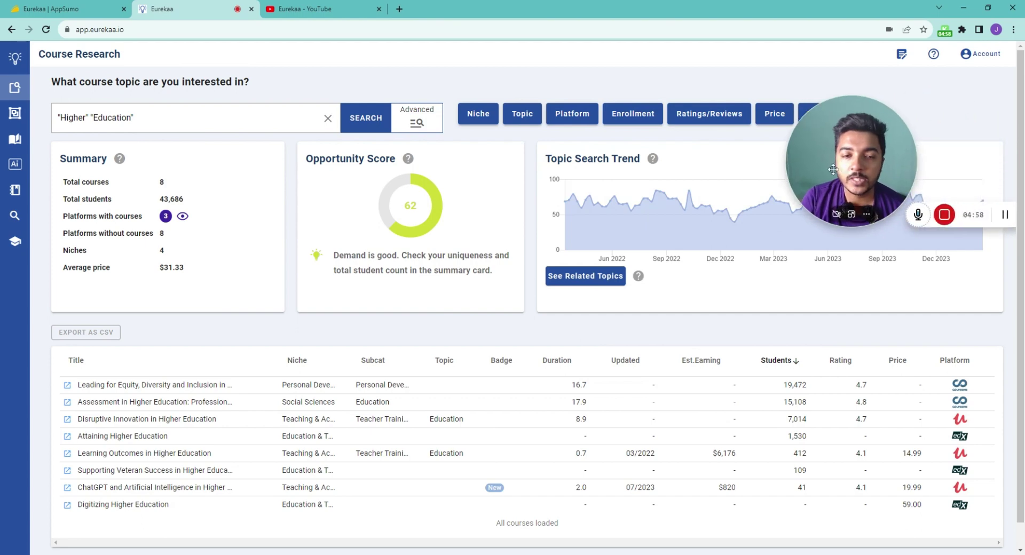
- Open the course Leading for Equity, Diversity and Inclusion in Higher Education and examine its details, sales page description and module outline
{"action": "left_click", "coordinate": [111, 391]}
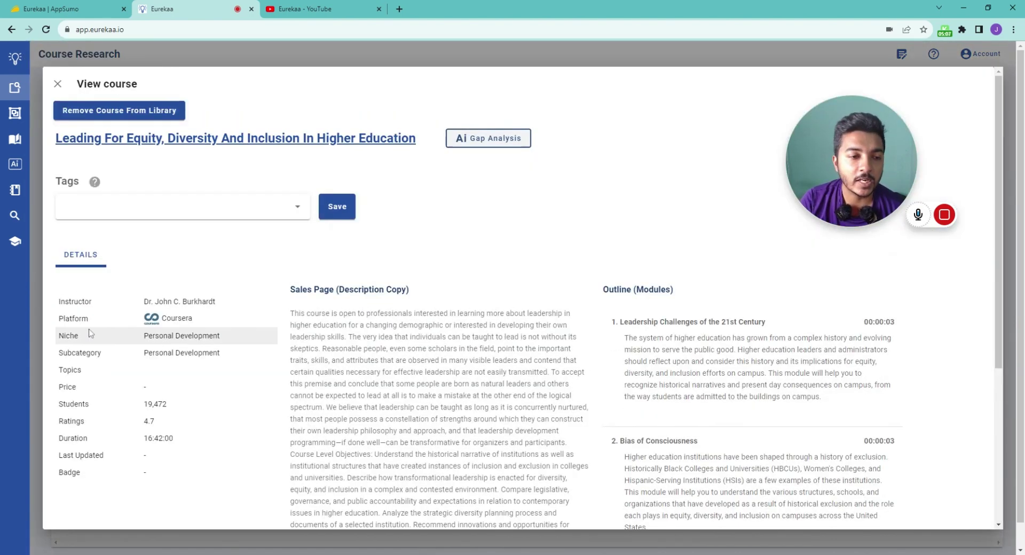
{"action": "triple_click", "coordinate": [163, 302]}
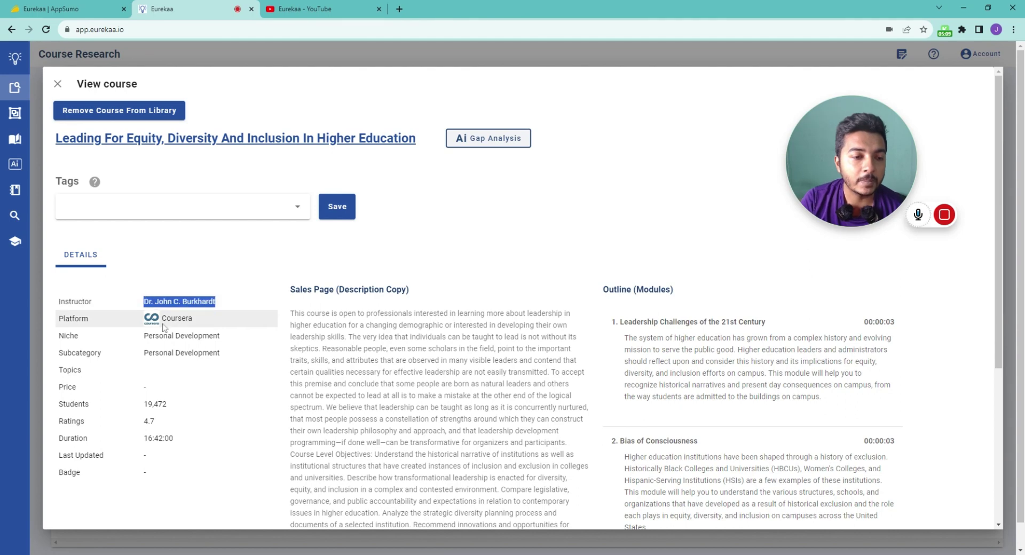
{"action": "triple_click", "coordinate": [181, 335]}
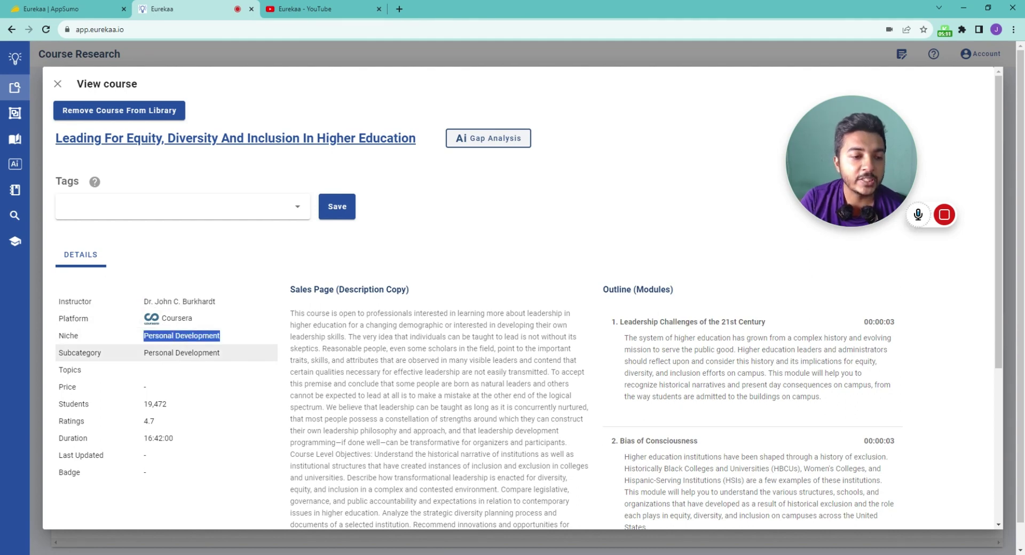
{"action": "triple_click", "coordinate": [181, 352]}
{"action": "triple_click", "coordinate": [155, 404]}
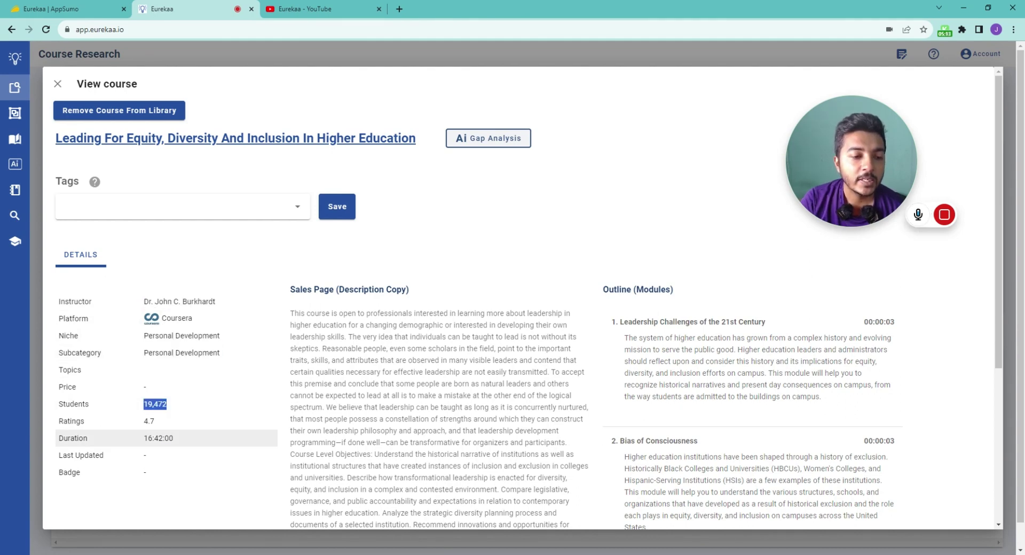
{"action": "left_click", "coordinate": [163, 438]}
{"action": "left_click_drag", "start_coordinate": [347, 289], "coordinate": [459, 501]}
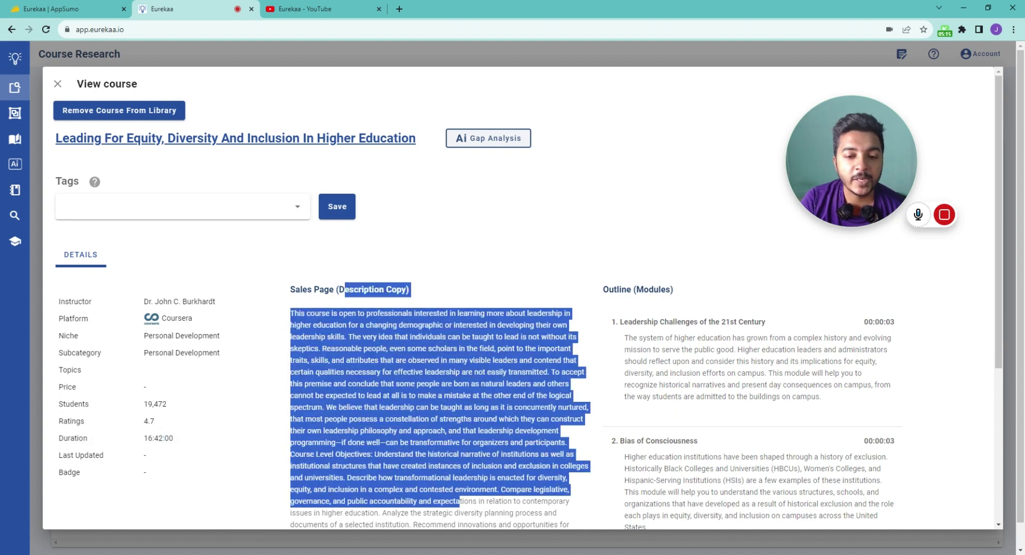
{"action": "scroll", "coordinate": [703, 275], "scroll_direction": "down", "scroll_amount": 2}
{"action": "left_click_drag", "start_coordinate": [689, 184], "coordinate": [752, 463]}
{"action": "scroll", "coordinate": [748, 411], "scroll_direction": "down", "scroll_amount": 3}
{"action": "scroll", "coordinate": [753, 463], "scroll_direction": "up", "scroll_amount": 5}
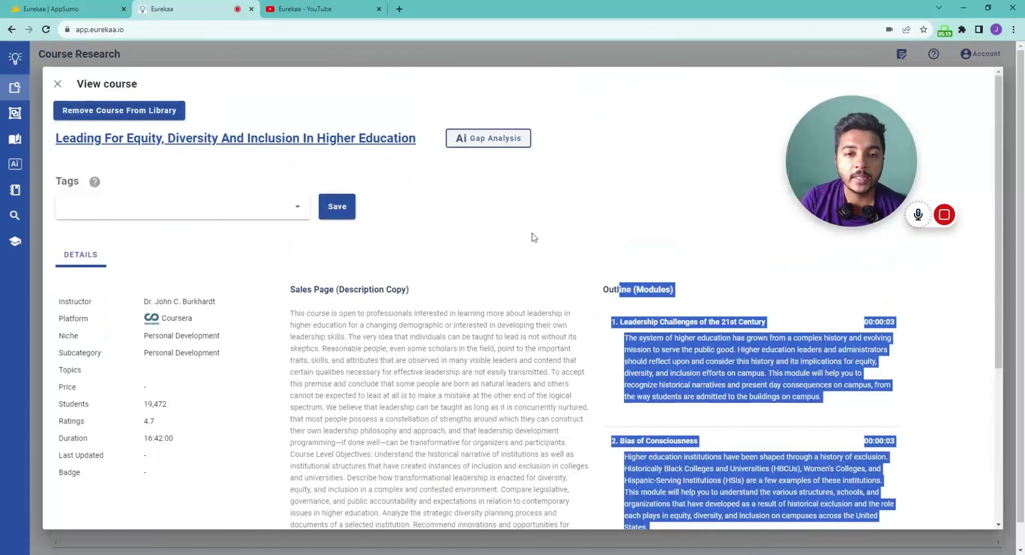
- Run the AI Gap Analysis on the Leading for Equity, Diversity and Inclusion in Higher Education course
{"action": "left_click", "coordinate": [494, 164]}
{"action": "left_click", "coordinate": [486, 142]}
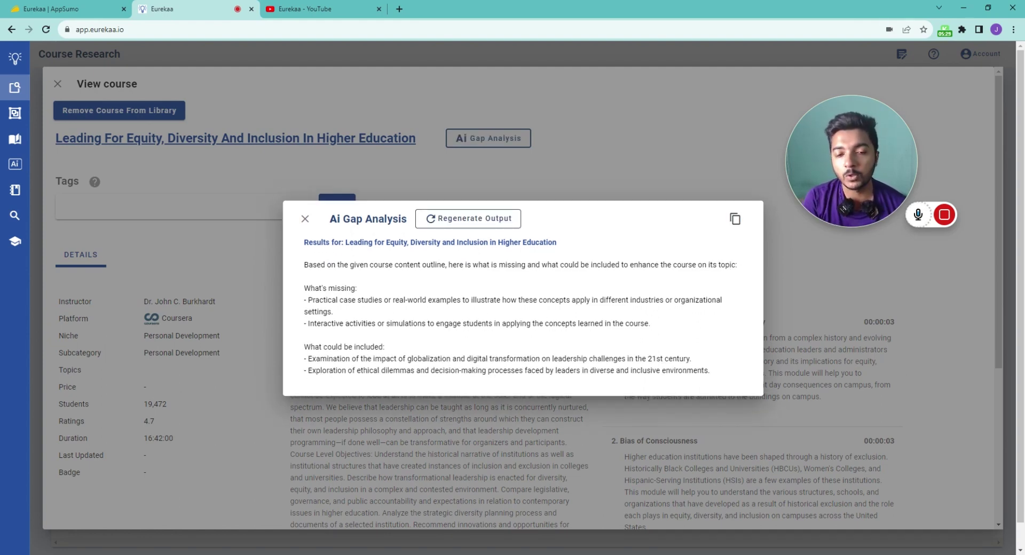
- Close the AI Gap Analysis results and the course view to return to the Higher Education results
{"action": "left_click", "coordinate": [305, 219]}
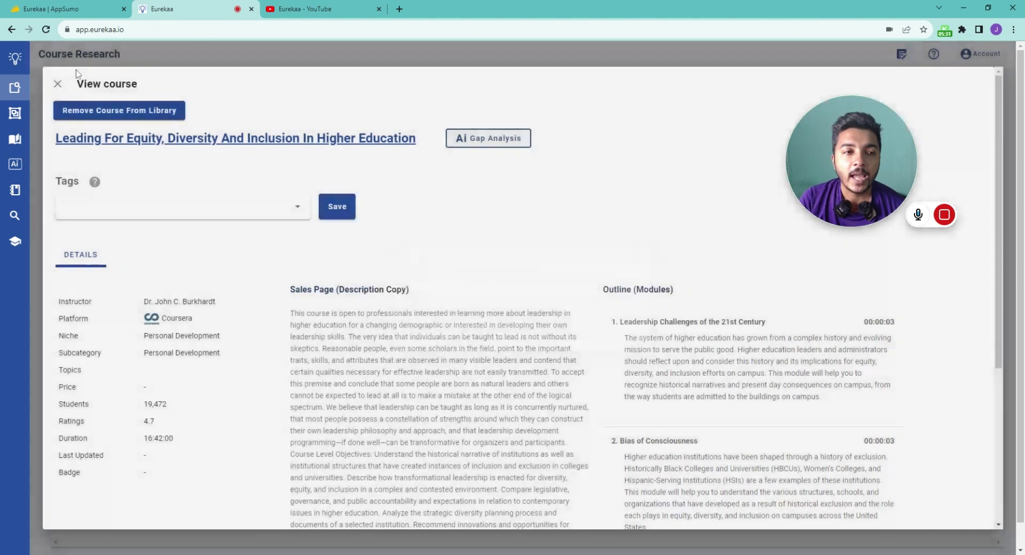
{"action": "left_click", "coordinate": [58, 84]}
{"action": "mouse_move", "coordinate": [45, 95]}
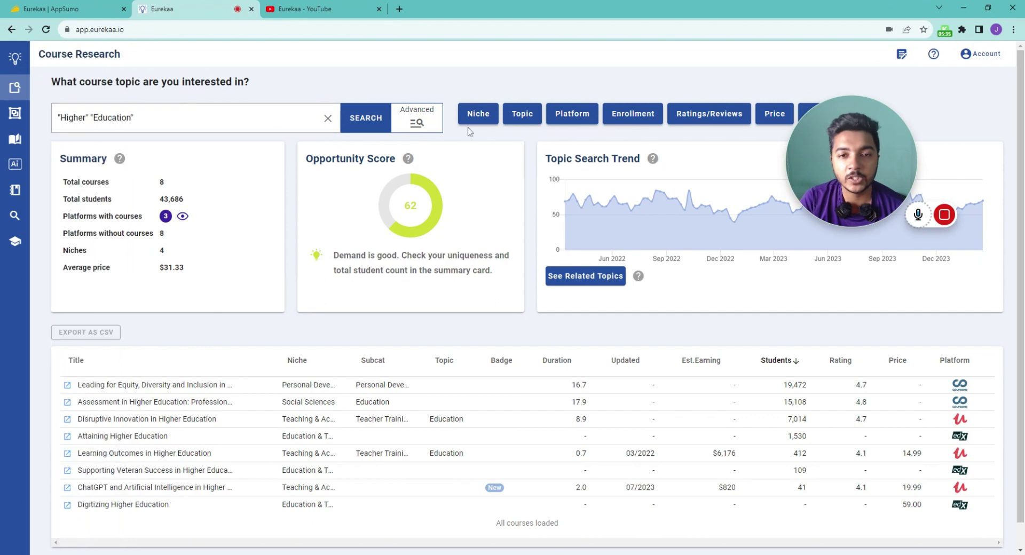
- Run the course search again for the topic Higher Education
{"action": "left_click", "coordinate": [474, 115]}
{"action": "left_click", "coordinate": [448, 129]}
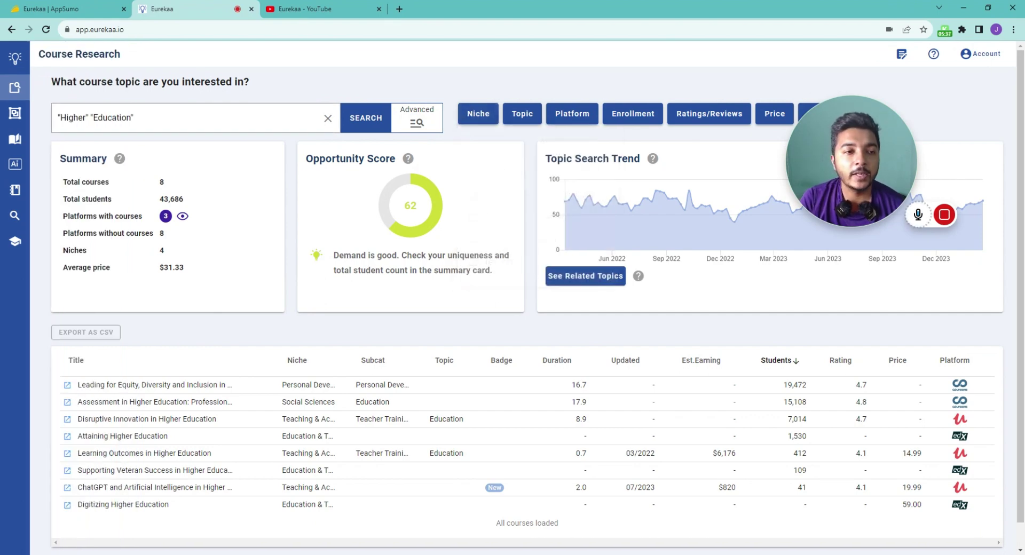
{"action": "left_click", "coordinate": [399, 113]}
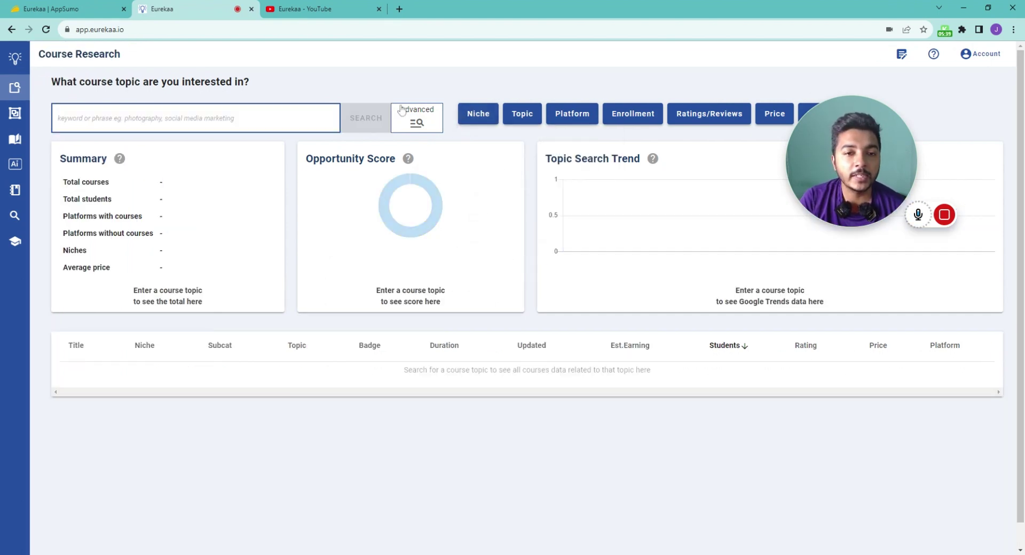
{"action": "left_click", "coordinate": [497, 109]}
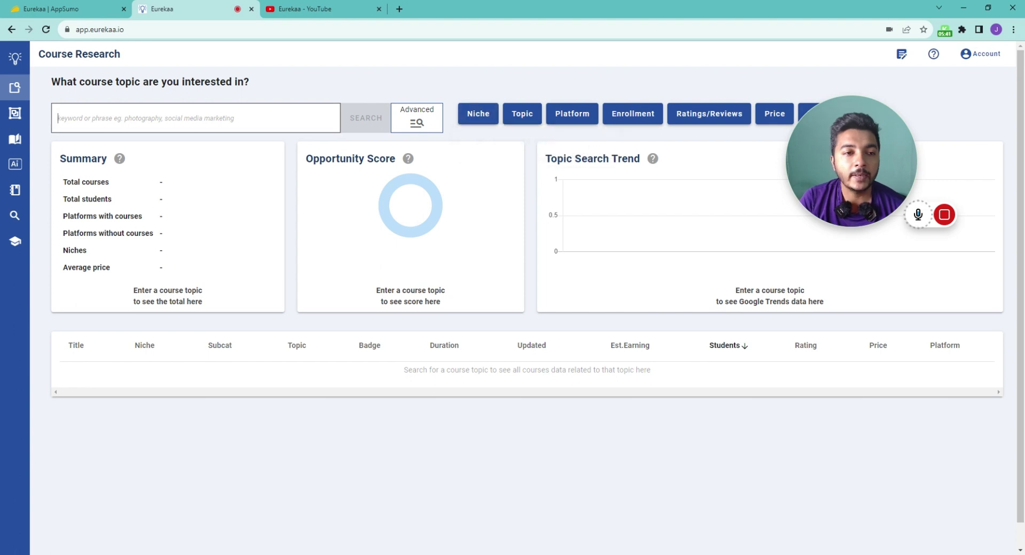
{"action": "type", "text": "Higher Education"}
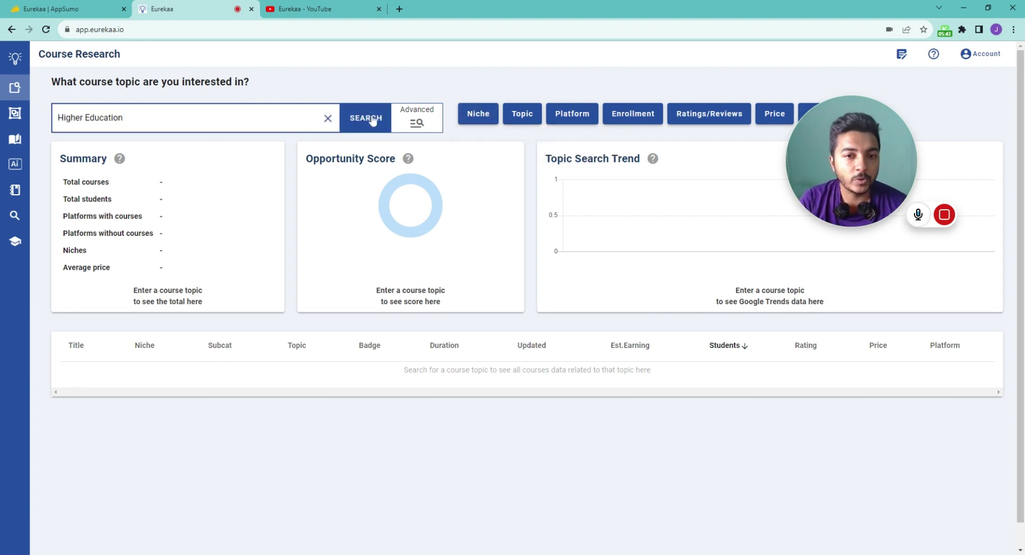
{"action": "left_click", "coordinate": [478, 113]}
{"action": "left_click", "coordinate": [123, 117]}
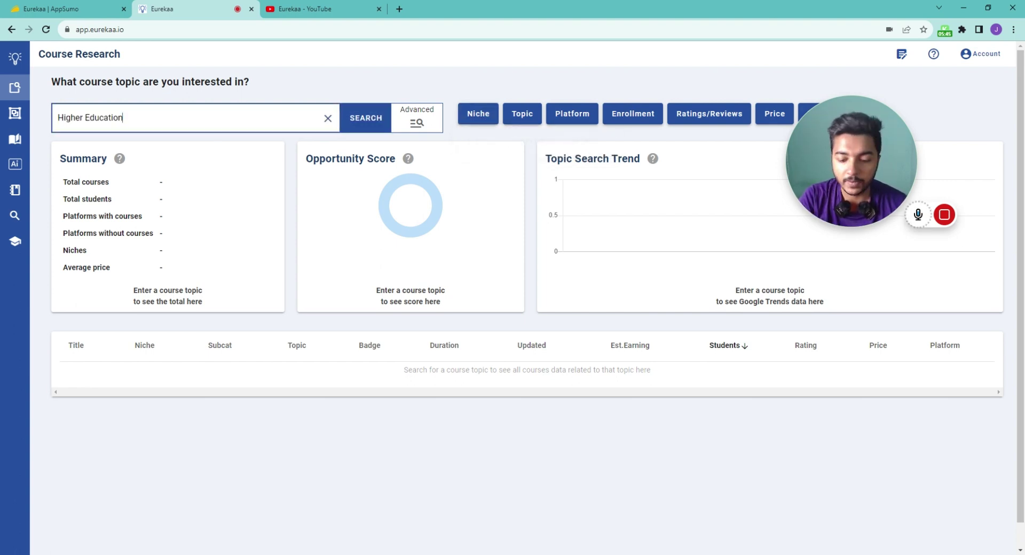
{"action": "key", "text": "Return"}
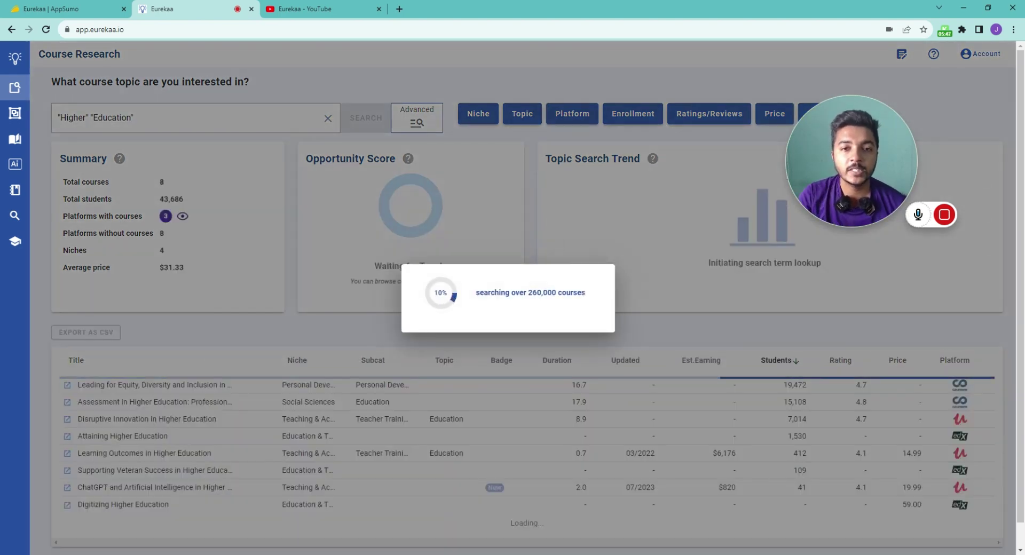
- Look through the available result filters, including niche, topic, platform, enrollment, ratings and price
{"action": "left_click", "coordinate": [492, 117]}
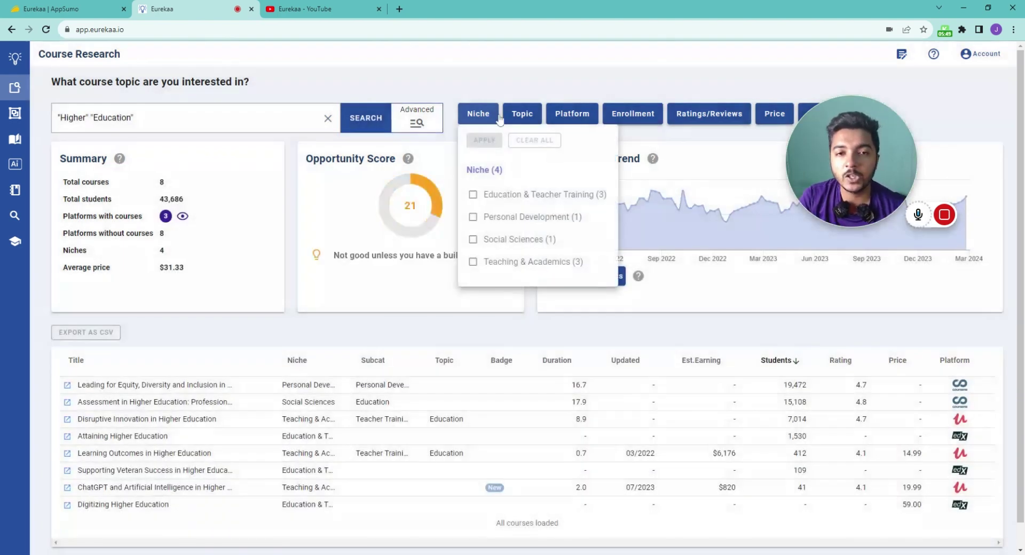
{"action": "left_click", "coordinate": [473, 196]}
{"action": "left_click", "coordinate": [522, 114]}
{"action": "left_click", "coordinate": [517, 216]}
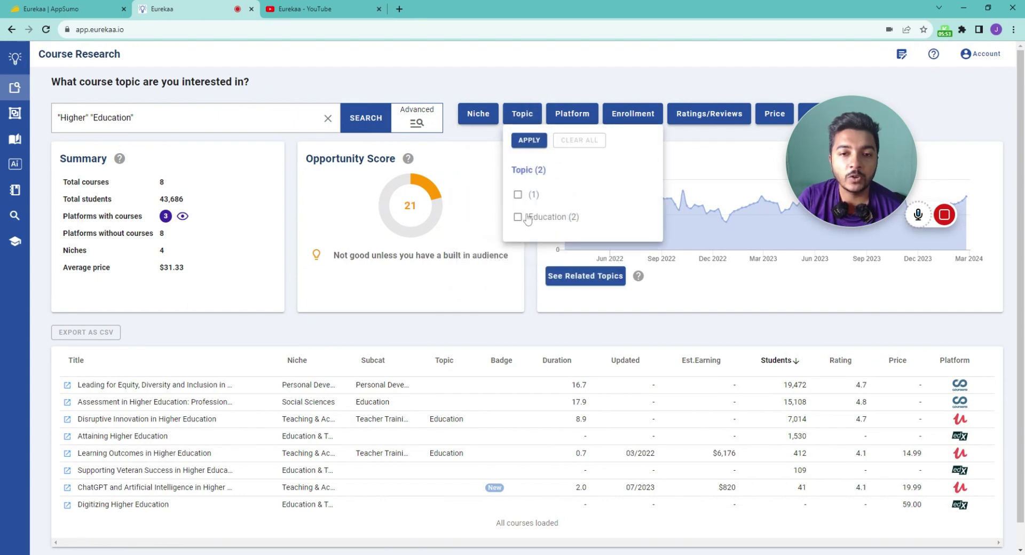
{"action": "left_click", "coordinate": [572, 113]}
{"action": "left_click", "coordinate": [560, 196]}
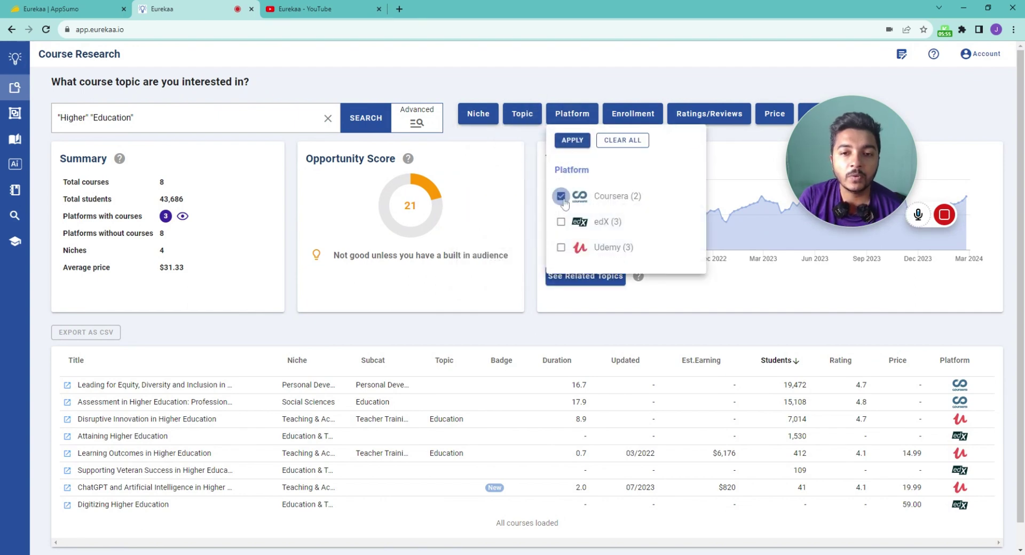
{"action": "left_click", "coordinate": [634, 113]}
{"action": "left_click", "coordinate": [694, 114]}
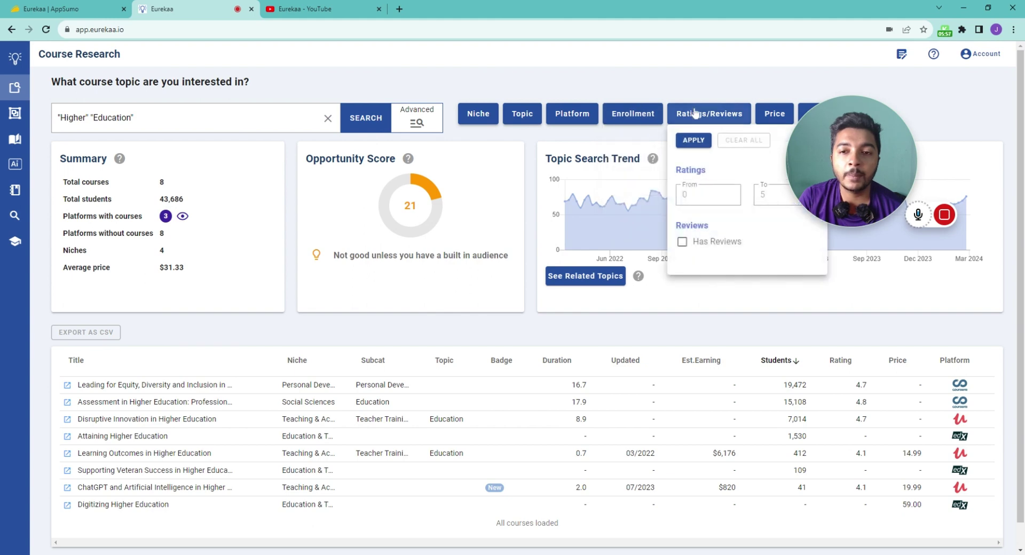
{"action": "left_click", "coordinate": [789, 114]}
{"action": "left_click_drag", "start_coordinate": [826, 134], "coordinate": [806, 90]}
{"action": "left_click", "coordinate": [367, 118]}
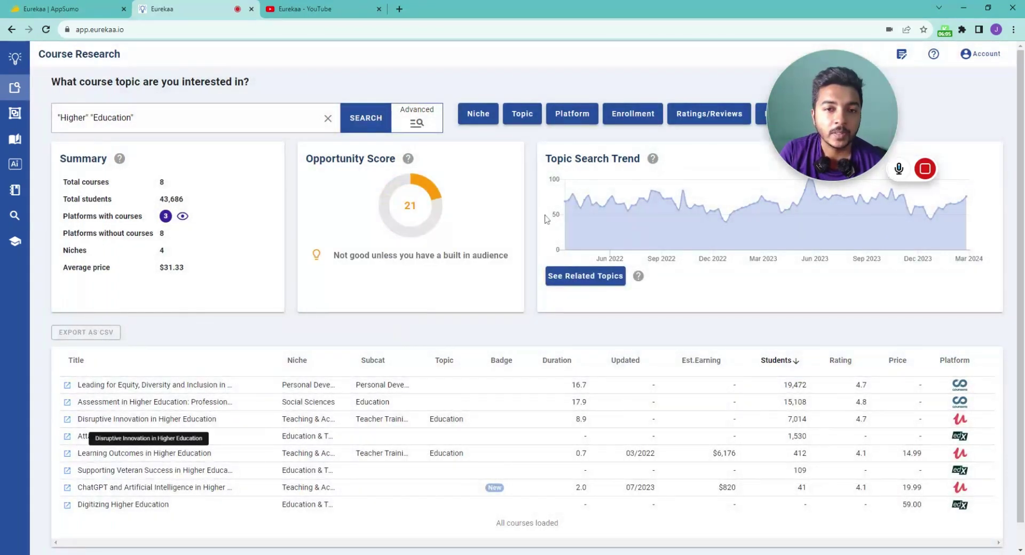
- Filter the Higher Education results to the niches Education & Teacher Training and Personal Development
{"action": "mouse_move", "coordinate": [482, 120]}
{"action": "left_click", "coordinate": [473, 195]}
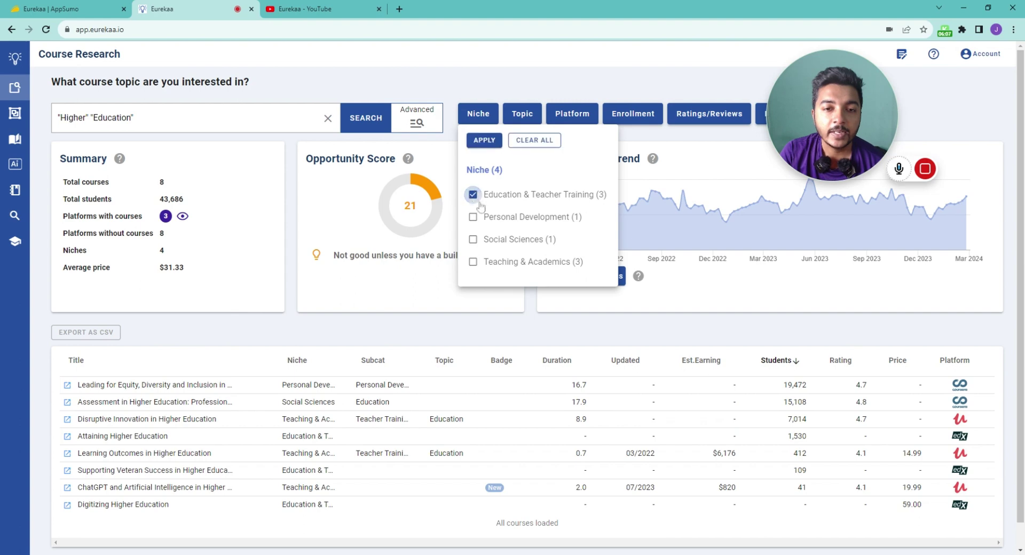
{"action": "left_click", "coordinate": [472, 217]}
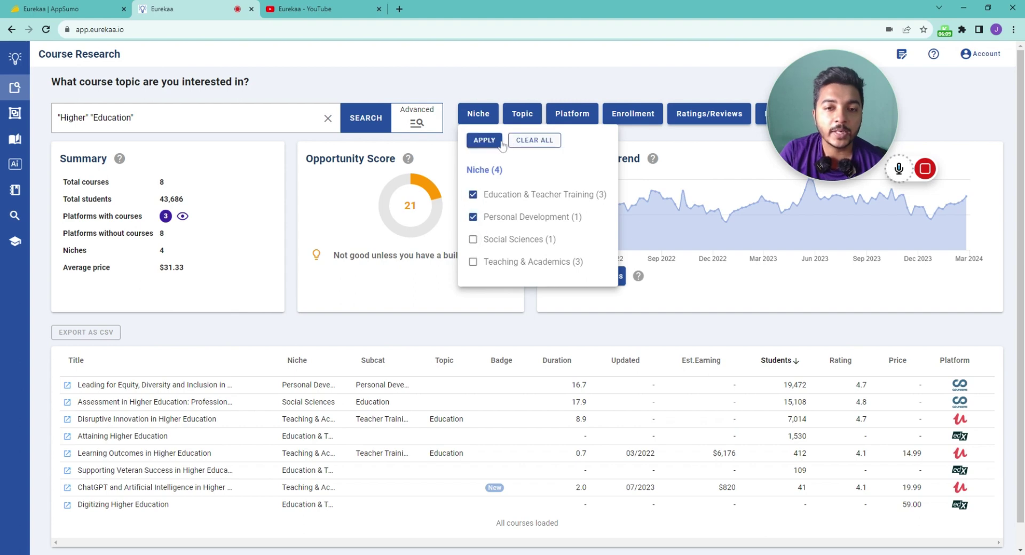
{"action": "left_click", "coordinate": [484, 141]}
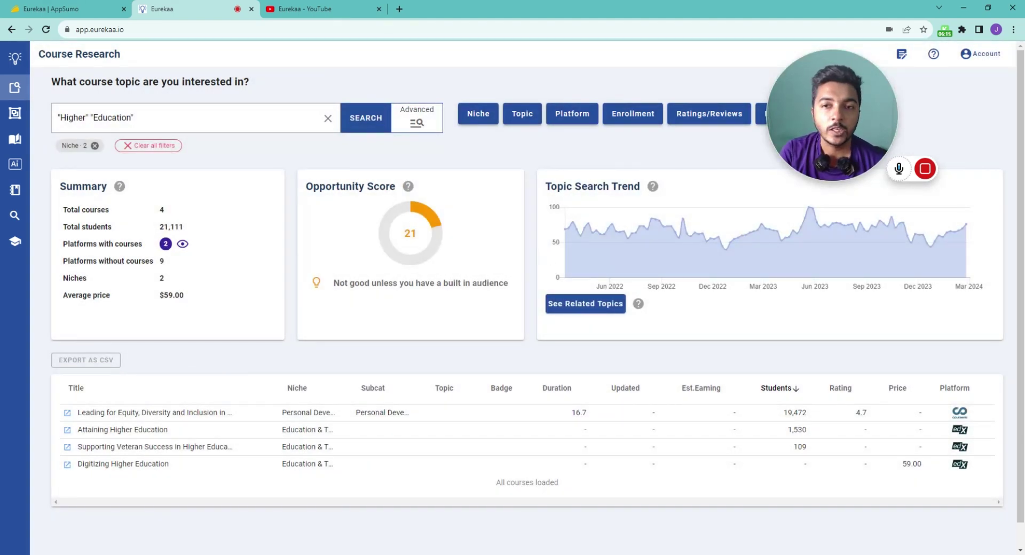
- Open Platform Research, look through the available platforms and select Coursera
{"action": "left_click", "coordinate": [74, 119]}
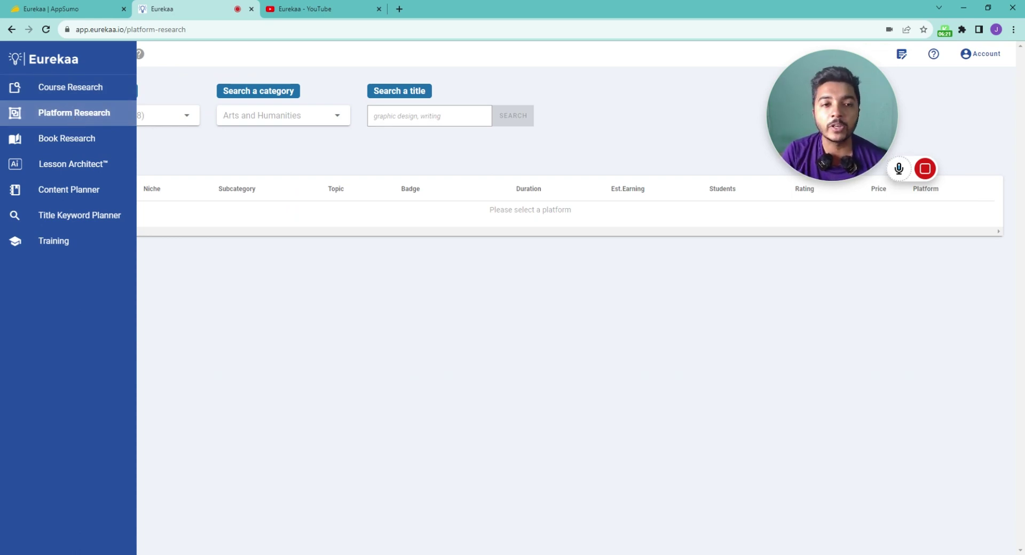
{"action": "left_click", "coordinate": [177, 115]}
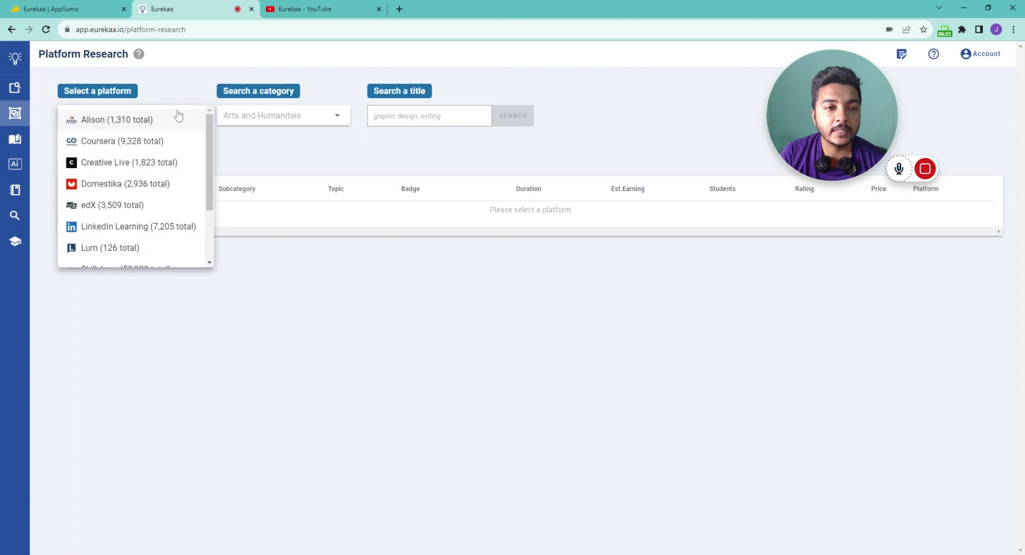
{"action": "scroll", "coordinate": [155, 162], "scroll_direction": "down", "scroll_amount": 2}
{"action": "scroll", "coordinate": [154, 166], "scroll_direction": "down", "scroll_amount": 2}
{"action": "scroll", "coordinate": [89, 133], "scroll_direction": "up", "scroll_amount": 4}
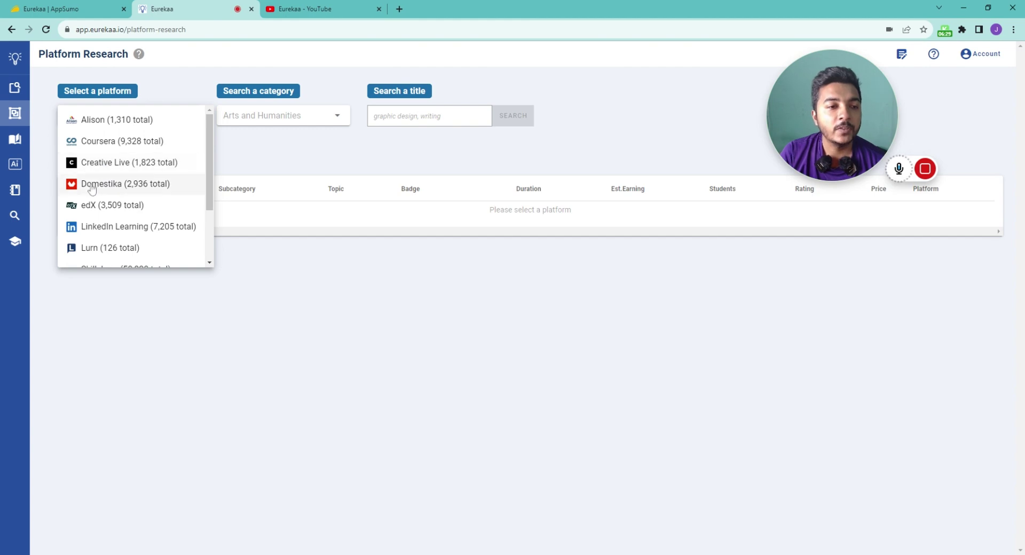
{"action": "scroll", "coordinate": [109, 203], "scroll_direction": "down", "scroll_amount": 3}
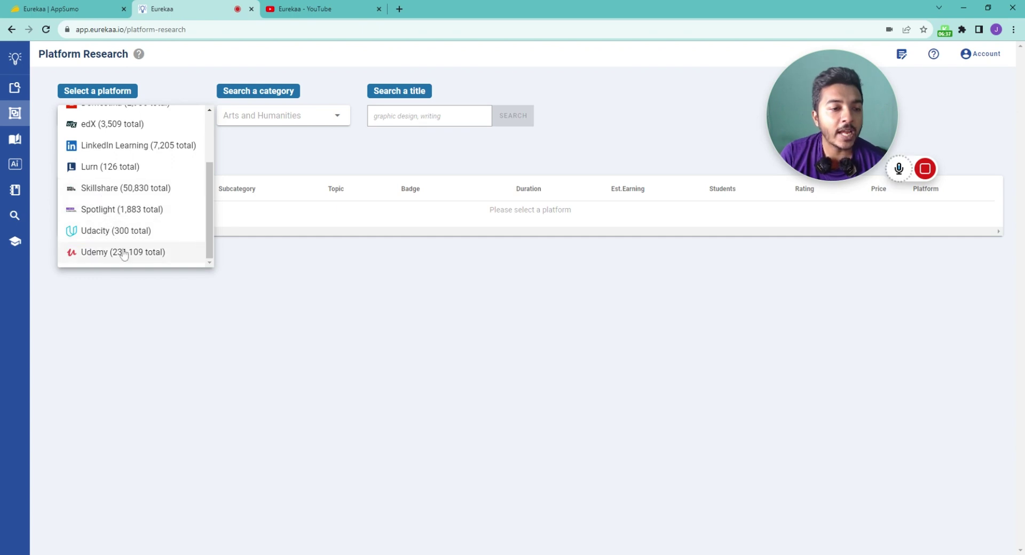
{"action": "scroll", "coordinate": [123, 240], "scroll_direction": "up", "scroll_amount": 3}
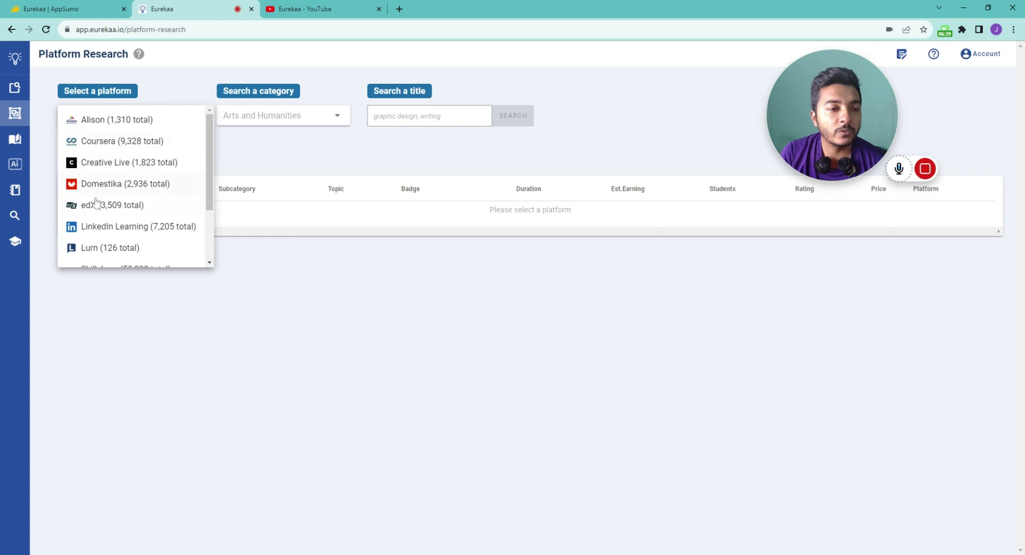
{"action": "left_click", "coordinate": [111, 141]}
- Narrow the Coursera courses to the category Physical Science And Engineering and scan through the listed titles
{"action": "left_click", "coordinate": [254, 122]}
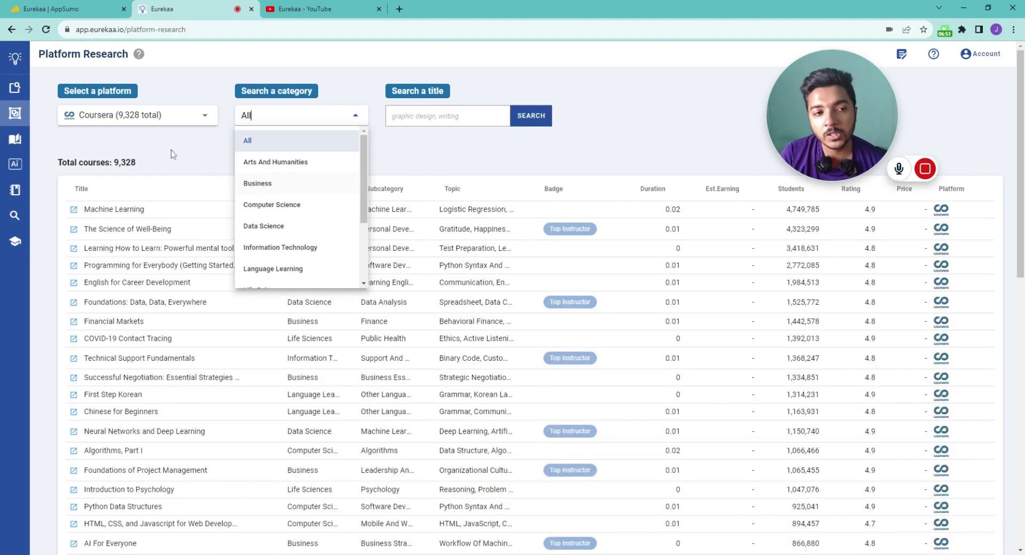
{"action": "scroll", "coordinate": [282, 198], "scroll_direction": "down", "scroll_amount": 4}
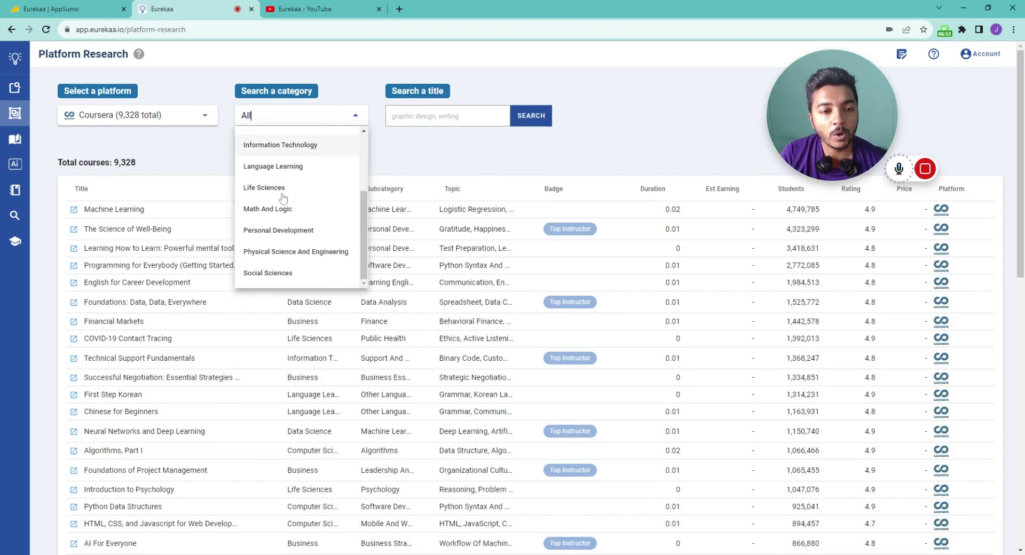
{"action": "scroll", "coordinate": [282, 200], "scroll_direction": "down", "scroll_amount": 4}
{"action": "scroll", "coordinate": [277, 225], "scroll_direction": "up", "scroll_amount": 4}
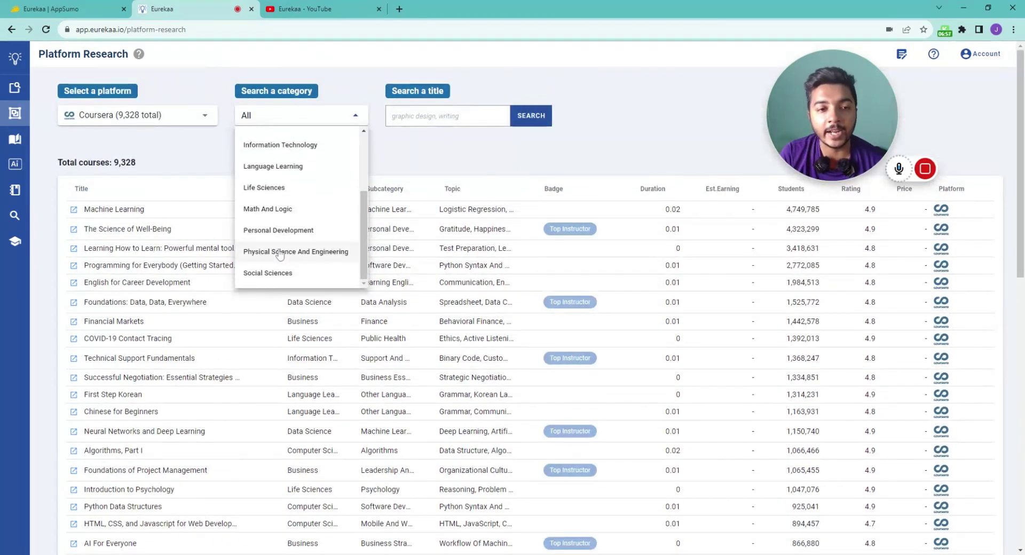
{"action": "left_click", "coordinate": [279, 253]}
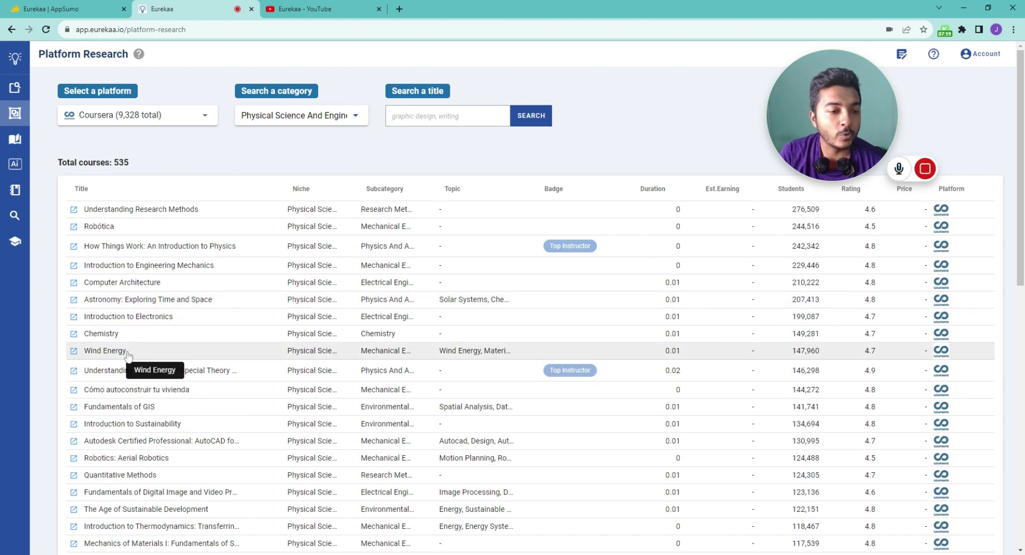
{"action": "scroll", "coordinate": [122, 331], "scroll_direction": "down", "scroll_amount": 5}
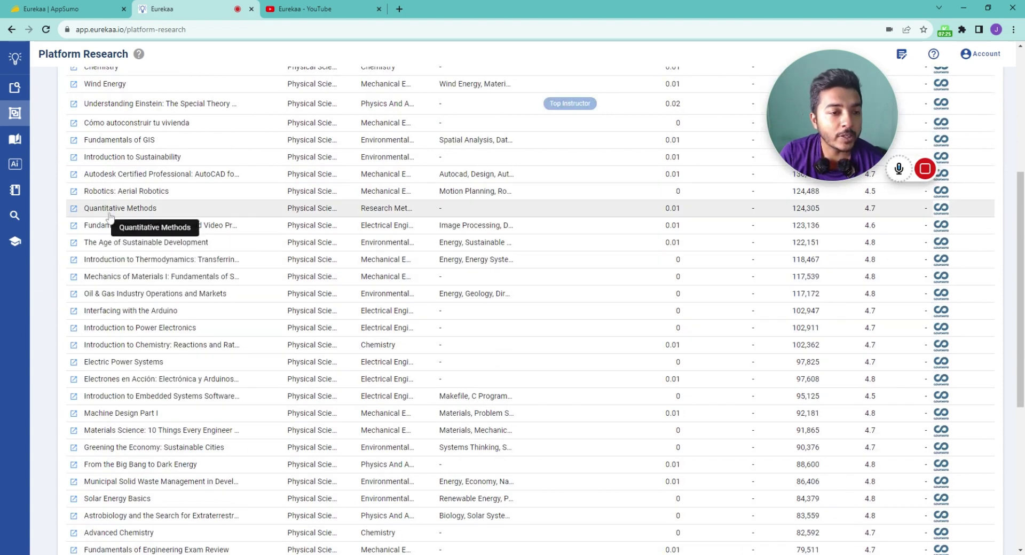
{"action": "scroll", "coordinate": [145, 409], "scroll_direction": "down", "scroll_amount": 6}
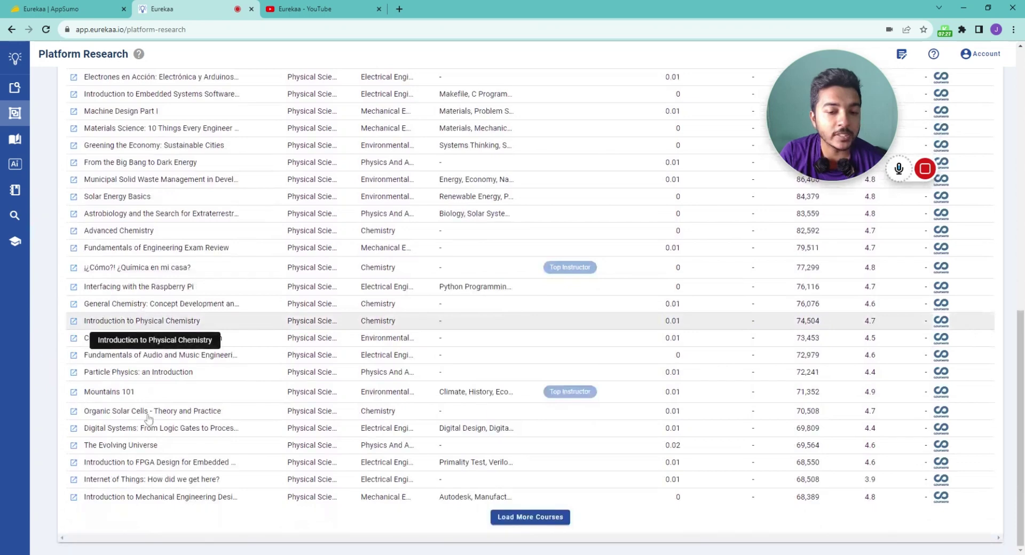
{"action": "scroll", "coordinate": [149, 420], "scroll_direction": "up", "scroll_amount": 6}
{"action": "scroll", "coordinate": [149, 420], "scroll_direction": "up", "scroll_amount": 5}
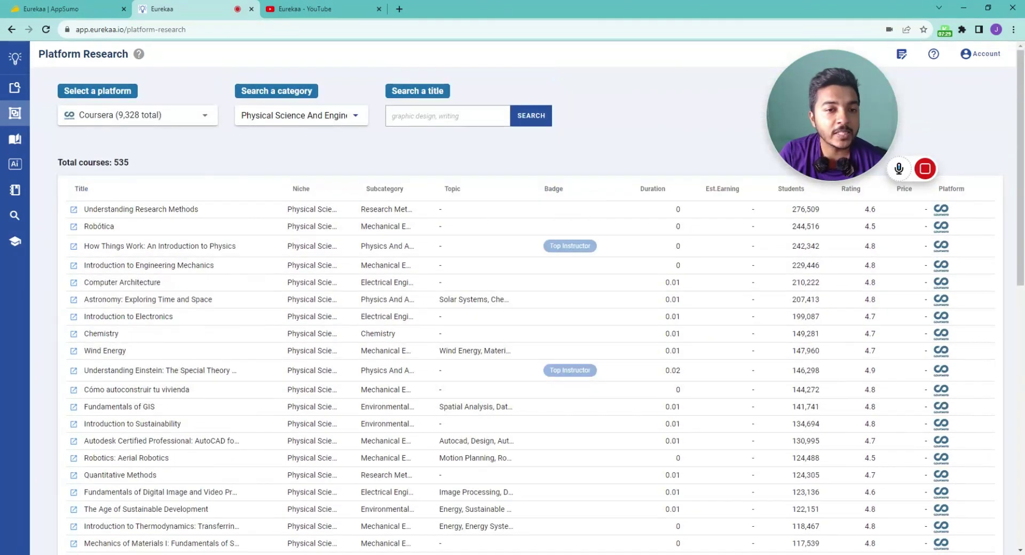
- Change the Coursera course category to Math And Logic
{"action": "left_click", "coordinate": [302, 116]}
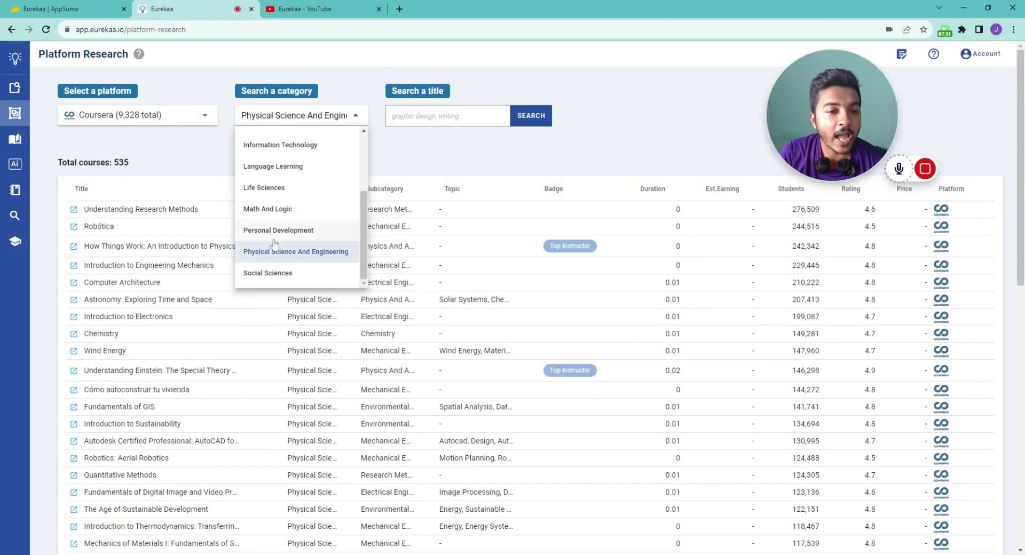
{"action": "left_click", "coordinate": [266, 212]}
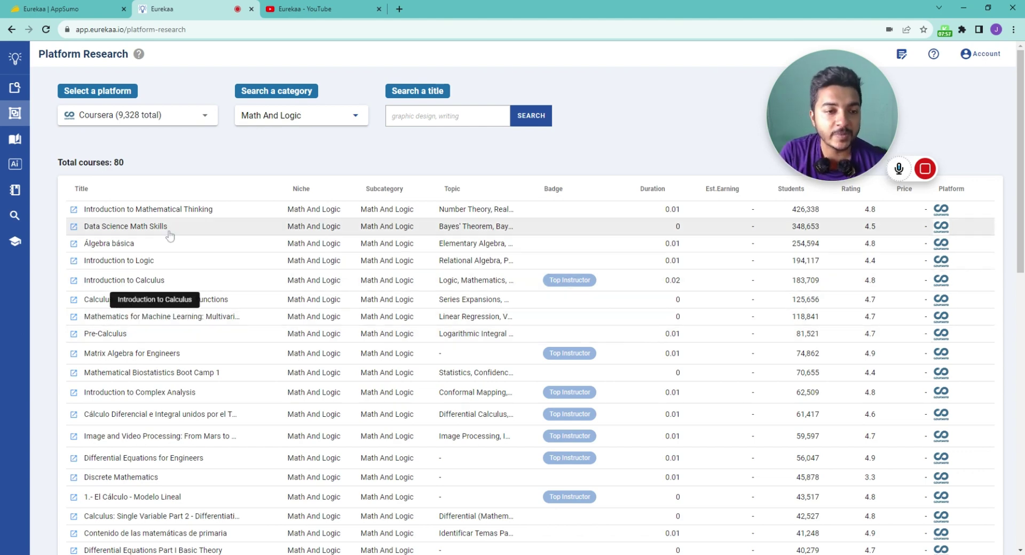
- Review the details and weekly outline of the course Introduction to Mathematical Thinking, and save it to the library
{"action": "left_click", "coordinate": [157, 213]}
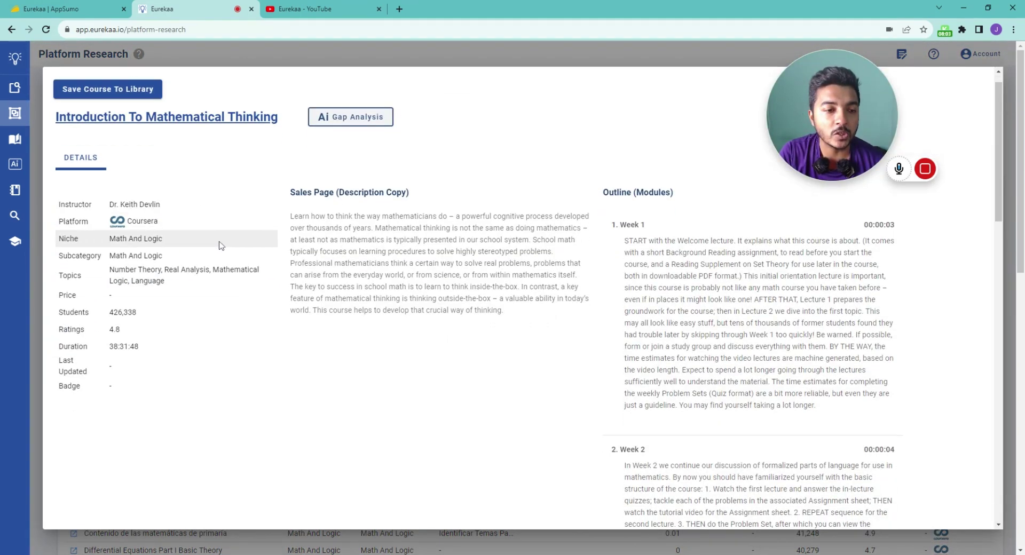
{"action": "scroll", "coordinate": [752, 288], "scroll_direction": "down", "scroll_amount": 12}
{"action": "scroll", "coordinate": [752, 289], "scroll_direction": "up", "scroll_amount": 12}
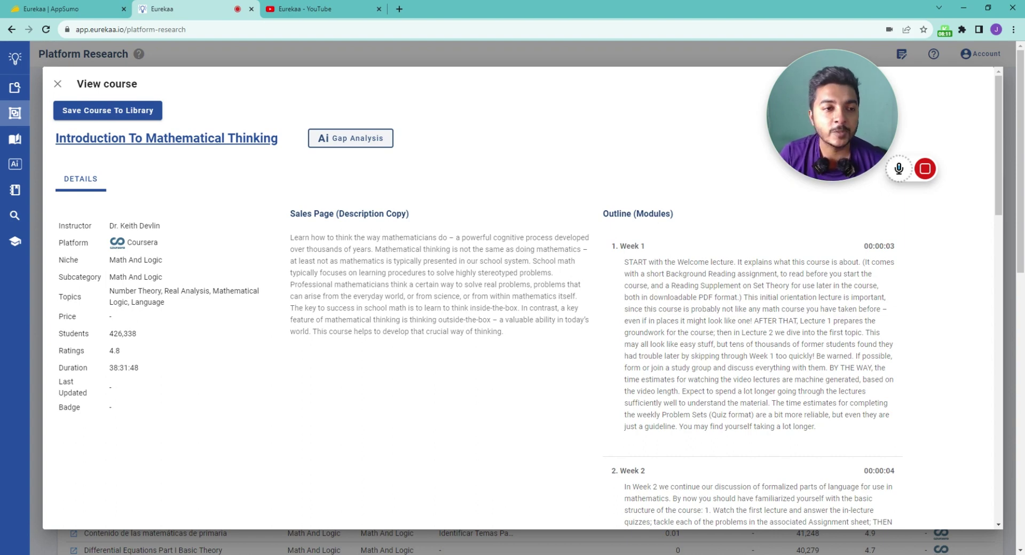
{"action": "left_click", "coordinate": [76, 117]}
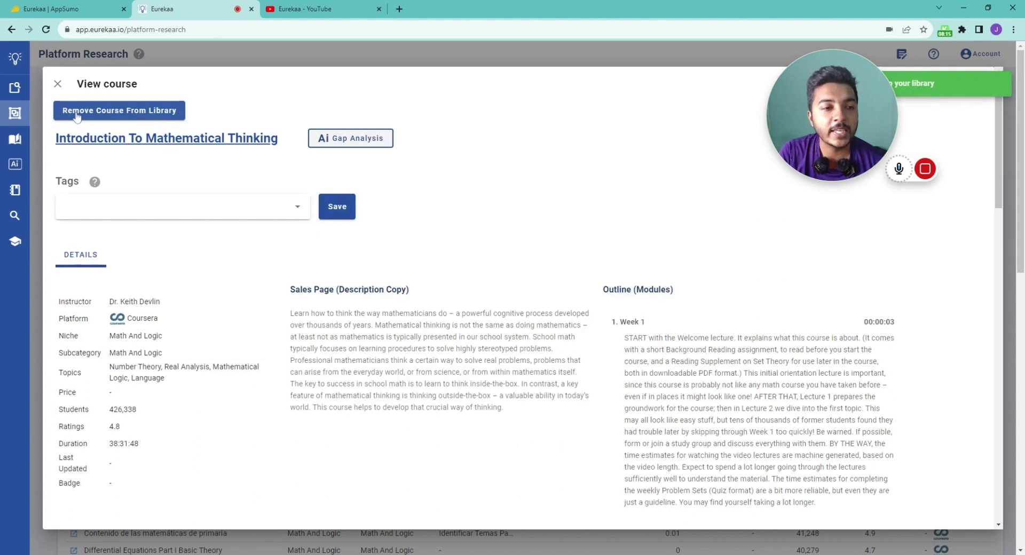
{"action": "left_click", "coordinate": [57, 84]}
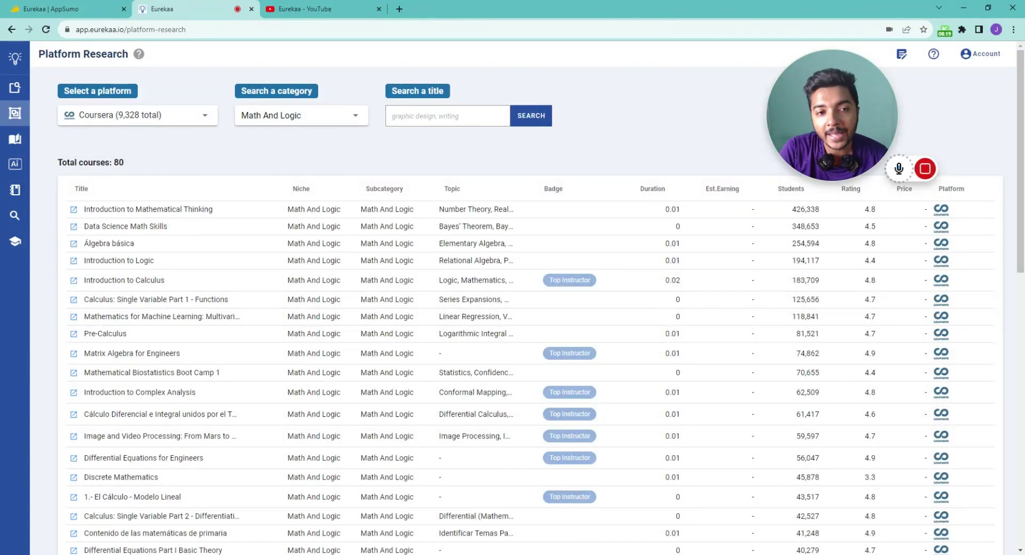
- Search the Coursera Math And Logic courses for titles containing "linear" "algebra"
{"action": "left_click", "coordinate": [393, 116]}
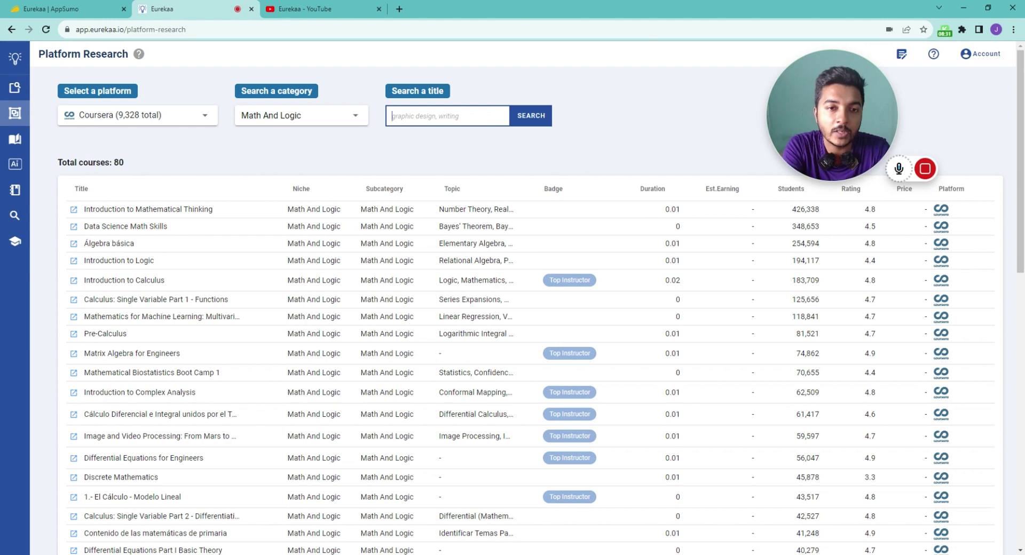
{"action": "type", "text": "lin"}
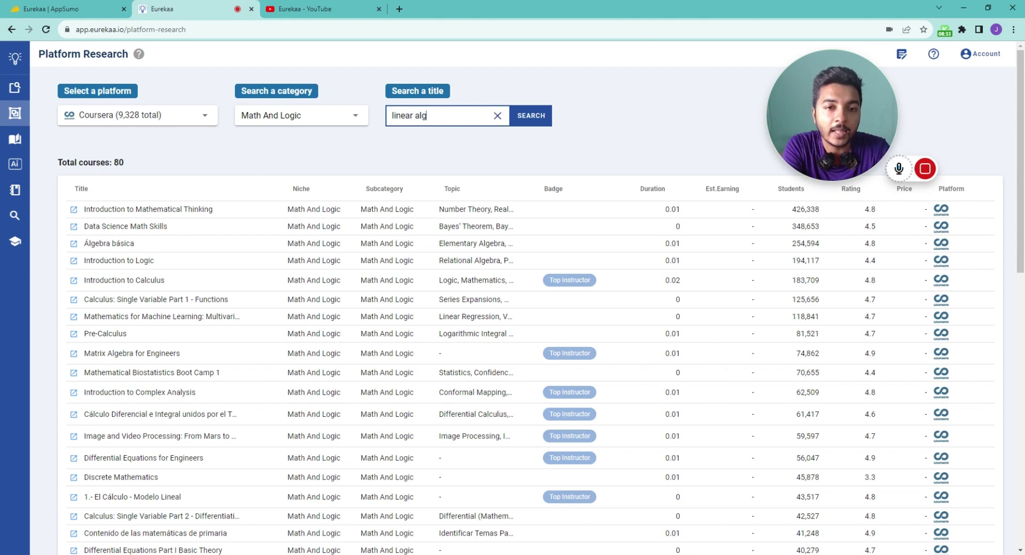
{"action": "type", "text": "ear\" \"algebra"}
{"action": "key", "text": "Return"}
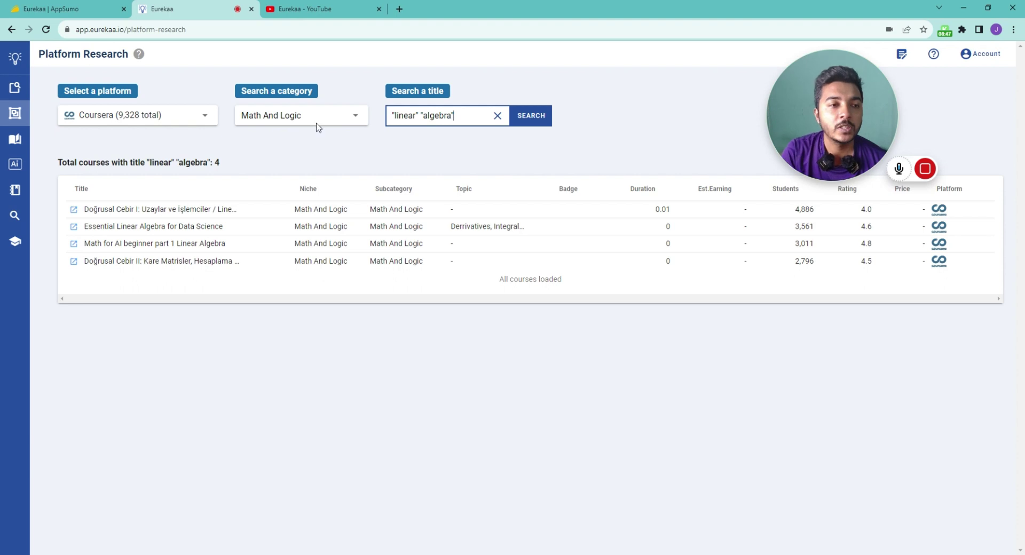
- Open Book Research and search for books by Boyelstead
{"action": "mouse_move", "coordinate": [27, 118]}
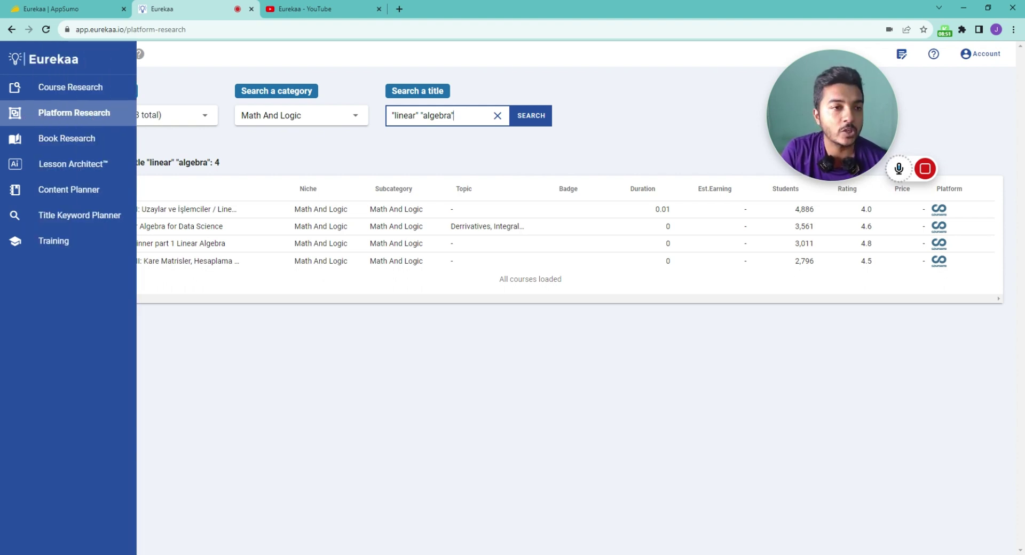
{"action": "left_click", "coordinate": [99, 140]}
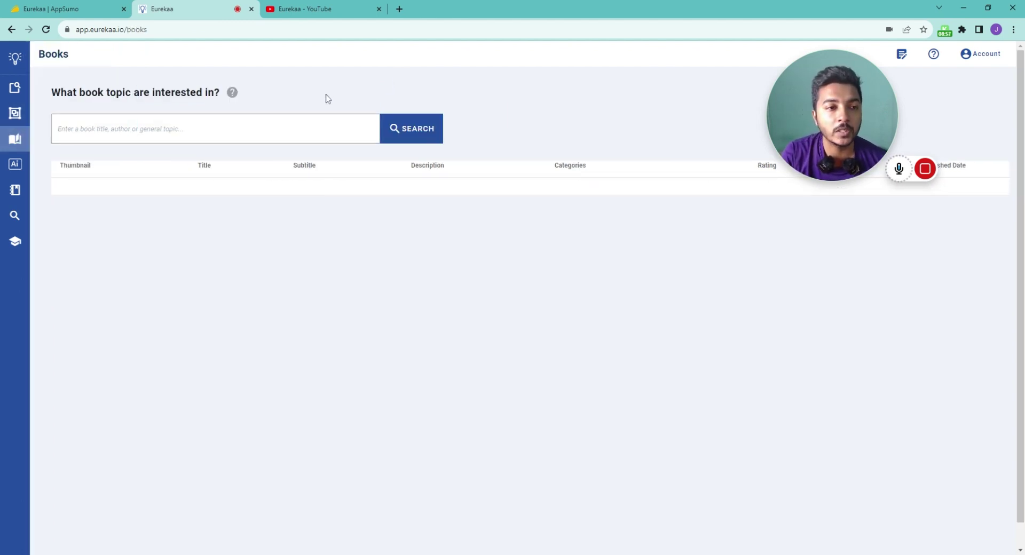
{"action": "left_click", "coordinate": [299, 128]}
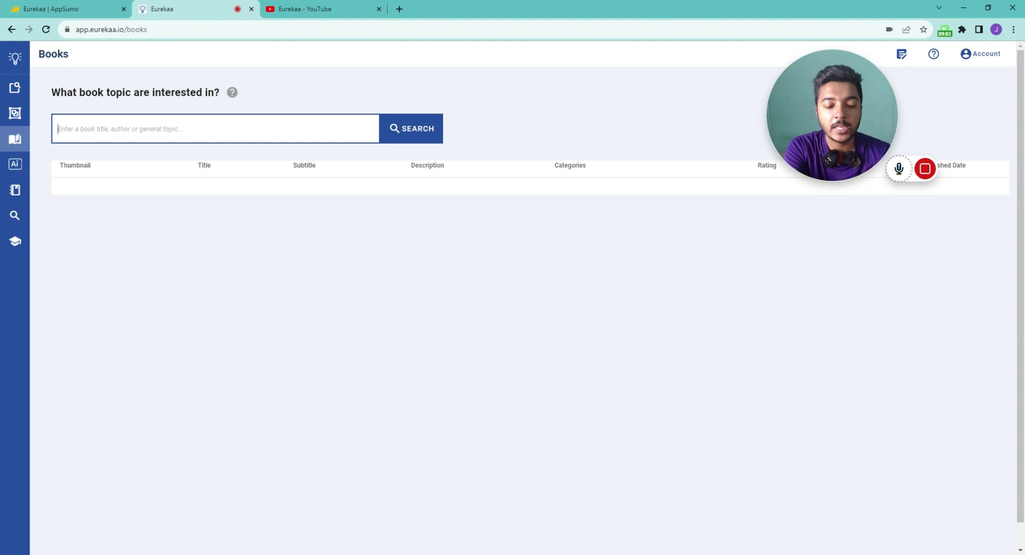
{"action": "type", "text": "Boyelstead"}
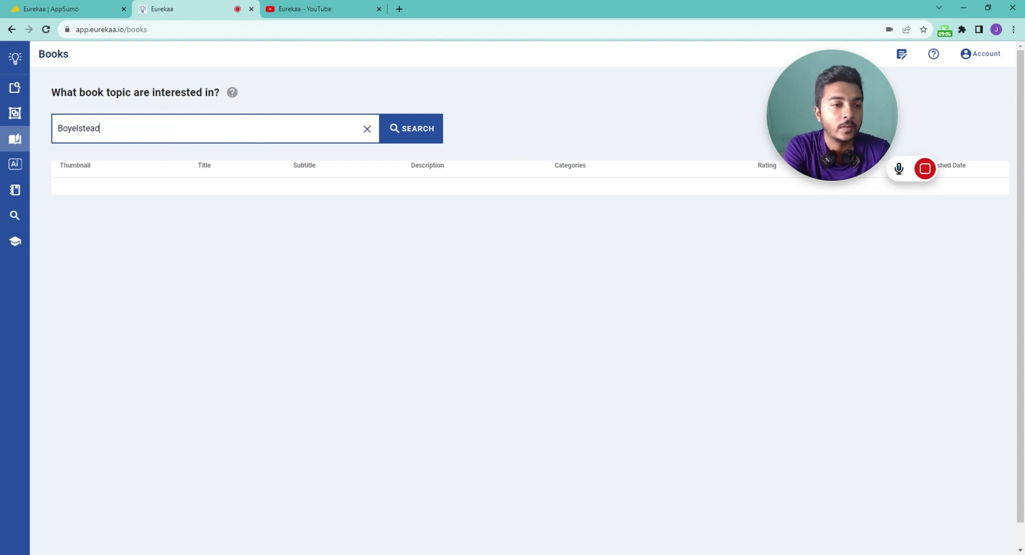
{"action": "key", "text": "Return"}
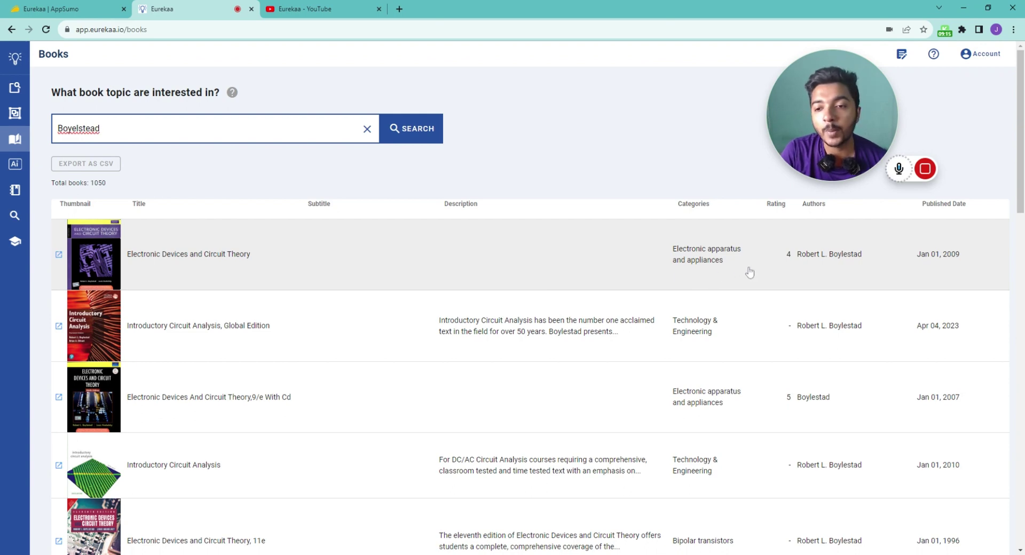
- Examine the publisher, page count, ISBN and preview pages of the 2009 book Electronic Devices and Circuit Theory
{"action": "left_click", "coordinate": [173, 257]}
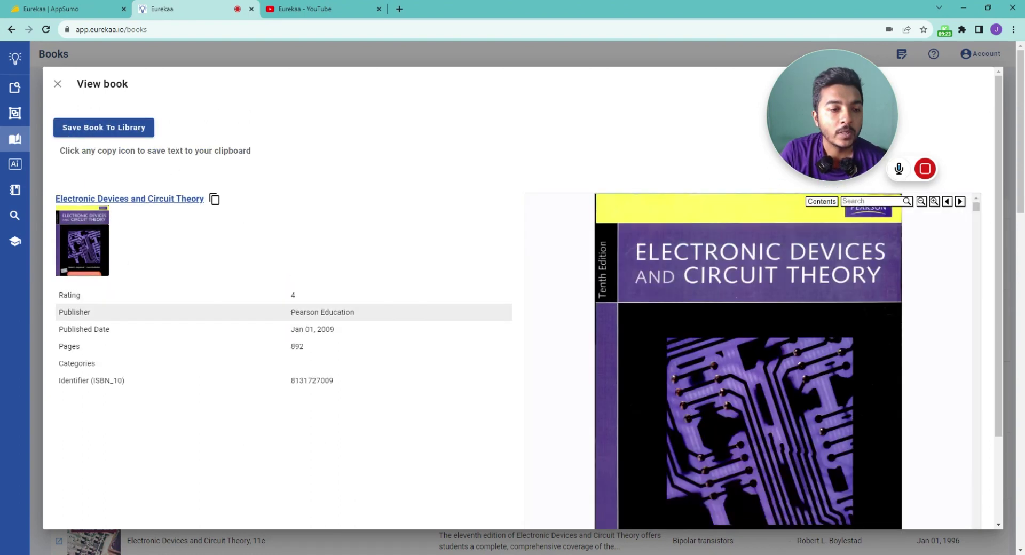
{"action": "left_click_drag", "start_coordinate": [289, 313], "coordinate": [378, 316]}
{"action": "left_click_drag", "start_coordinate": [290, 330], "coordinate": [305, 347]}
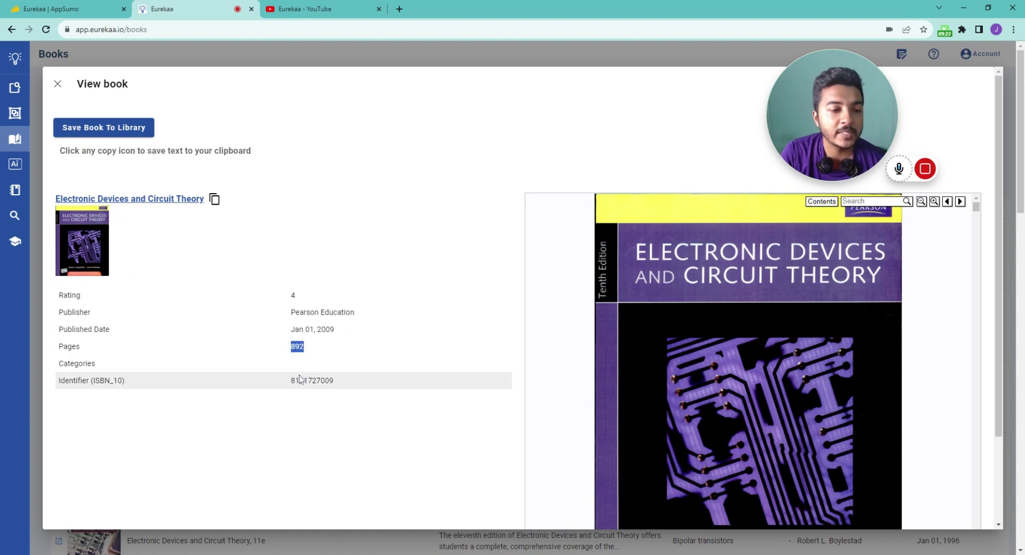
{"action": "left_click_drag", "start_coordinate": [288, 381], "coordinate": [346, 385]}
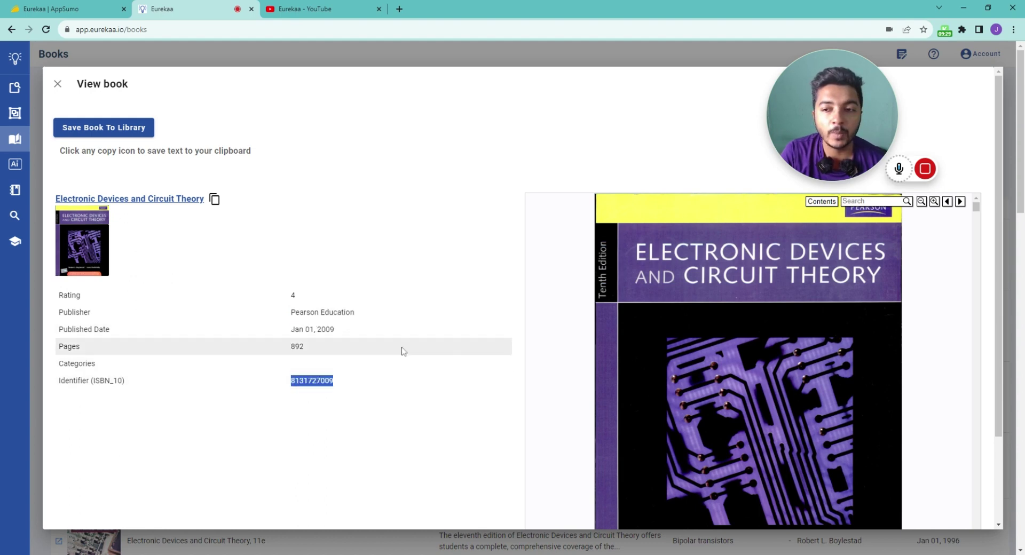
{"action": "scroll", "coordinate": [485, 262], "scroll_direction": "down", "scroll_amount": 2}
{"action": "scroll", "coordinate": [531, 395], "scroll_direction": "down", "scroll_amount": 15}
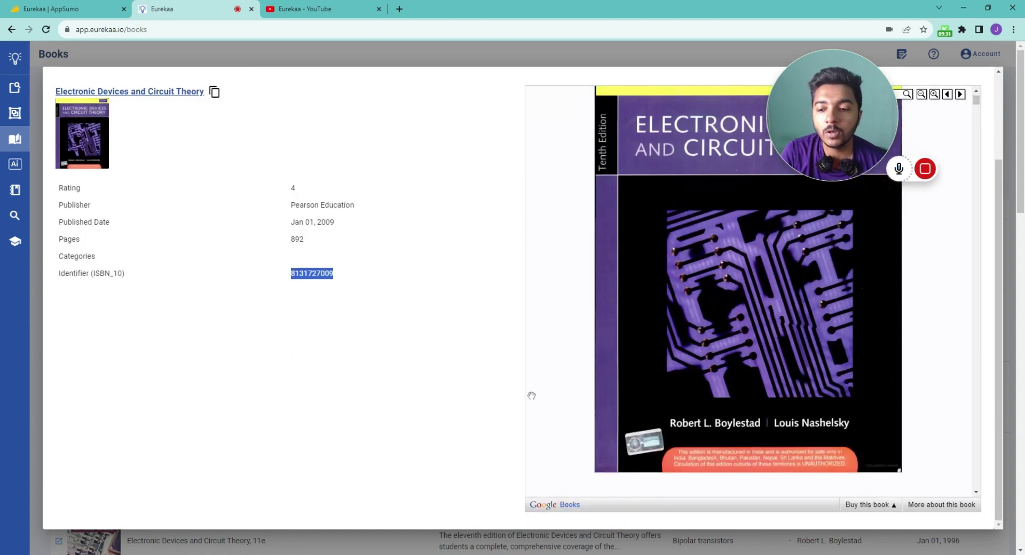
{"action": "scroll", "coordinate": [661, 355], "scroll_direction": "down", "scroll_amount": 15}
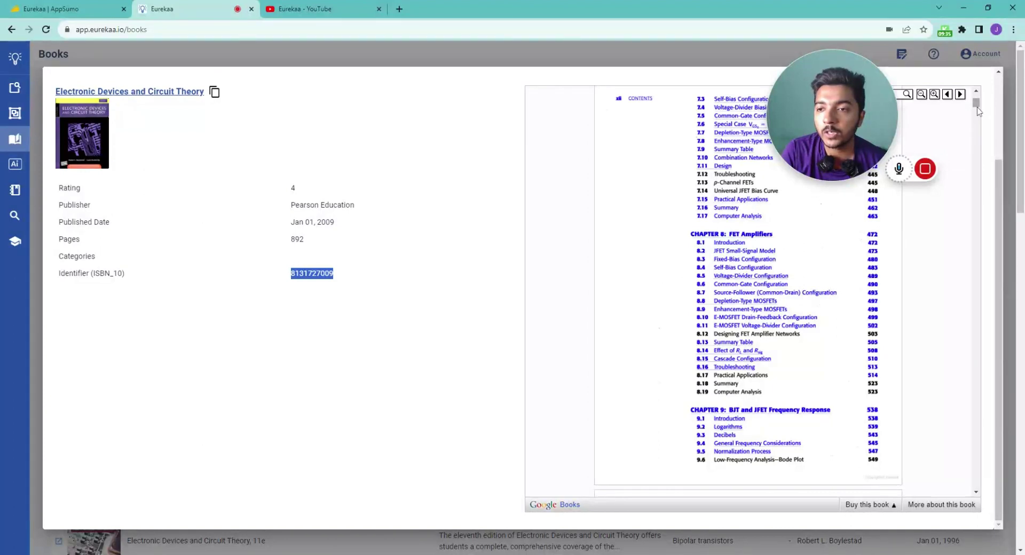
{"action": "left_click_drag", "start_coordinate": [976, 104], "coordinate": [972, 293]}
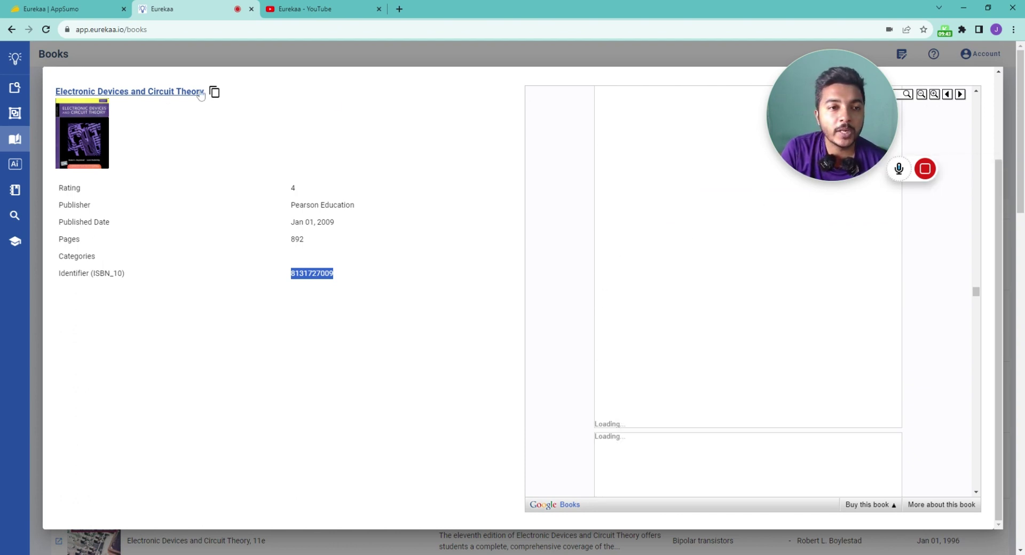
- Save the book Electronic Devices and Circuit Theory to the library and close its details
{"action": "scroll", "coordinate": [203, 224], "scroll_direction": "up", "scroll_amount": 2}
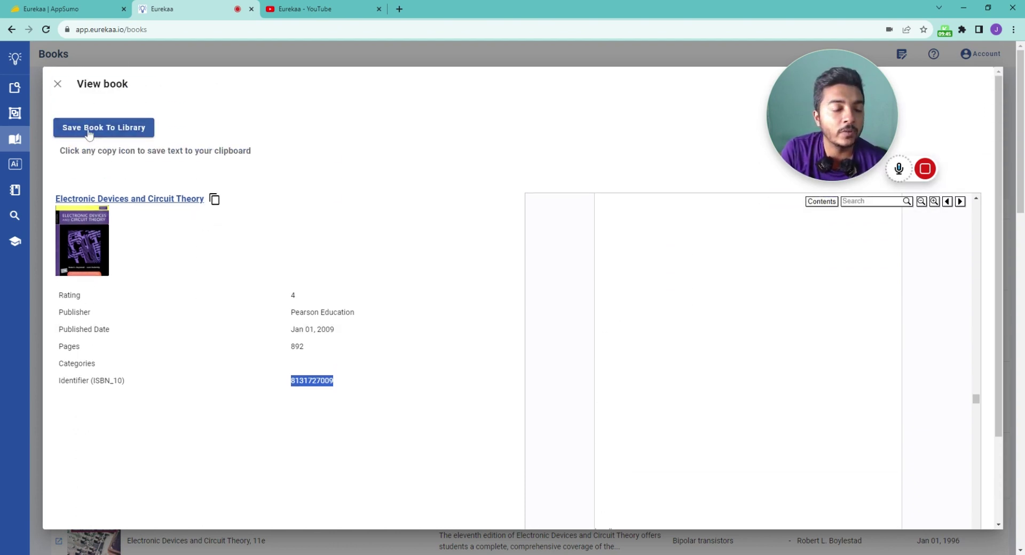
{"action": "left_click", "coordinate": [89, 133]}
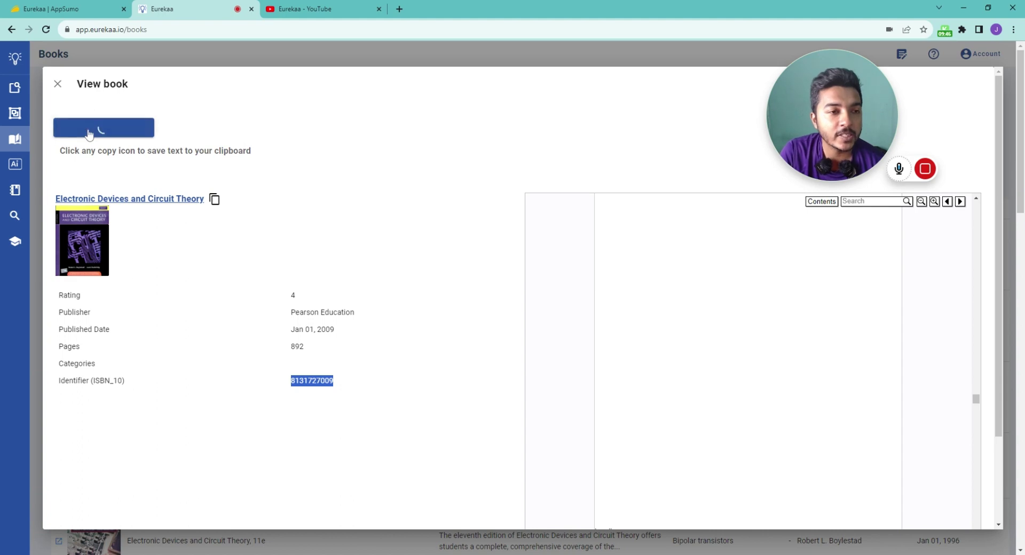
{"action": "left_click", "coordinate": [58, 83]}
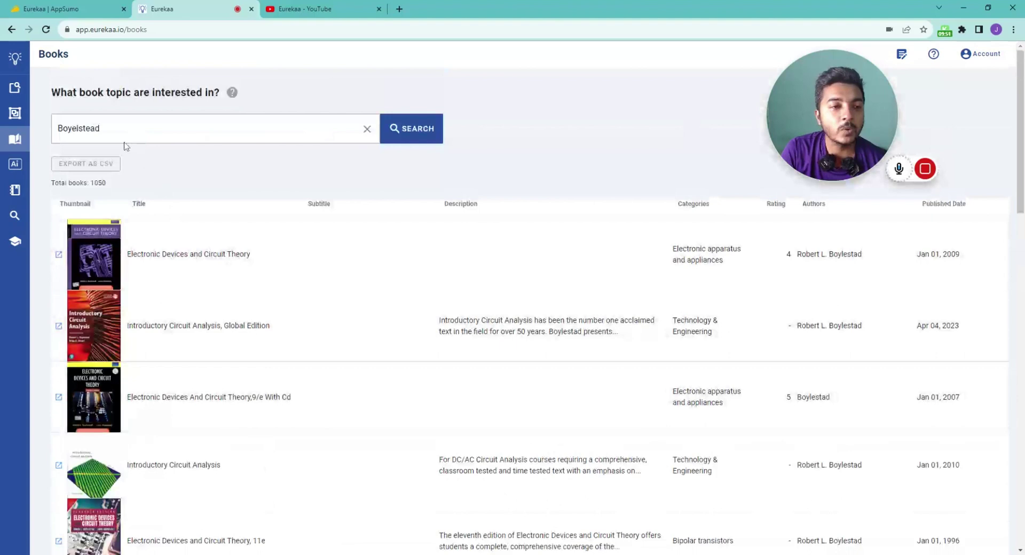
- Replace the book search term with "computer architecture" and run the search
{"action": "left_click_drag", "start_coordinate": [100, 128], "coordinate": [48, 126]}
{"action": "key", "text": "BackSpace"}
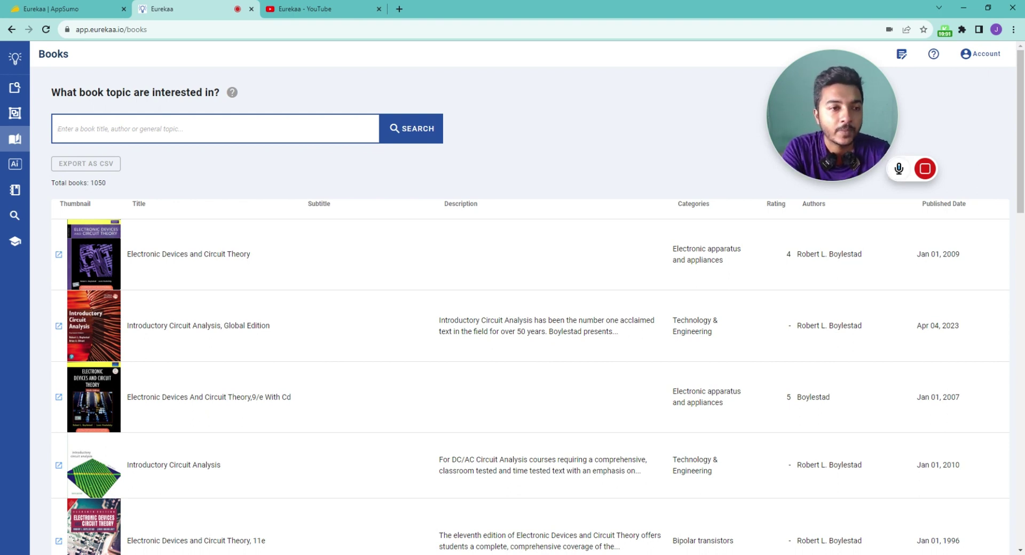
{"action": "type", "text": "co"}
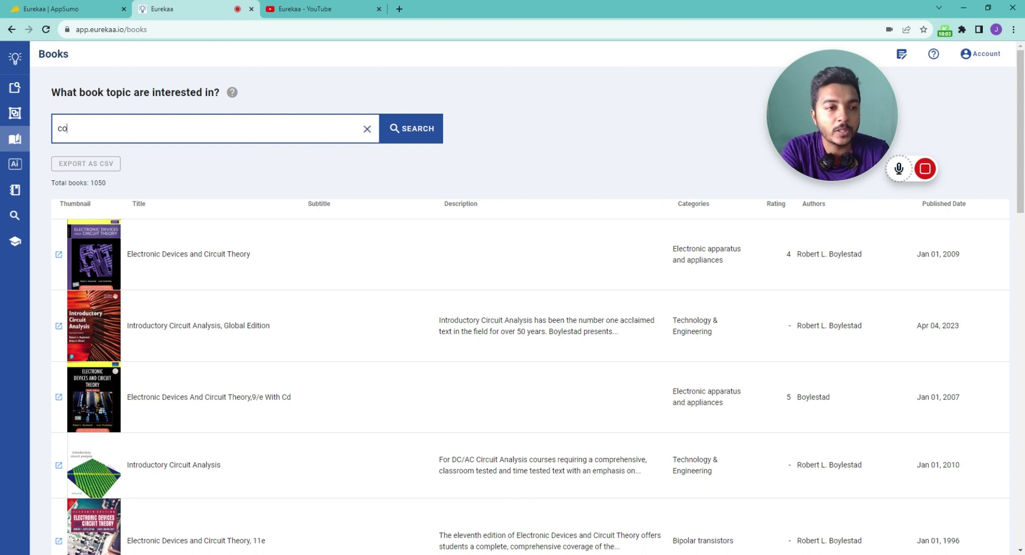
{"action": "mouse_move", "coordinate": [854, 134]}
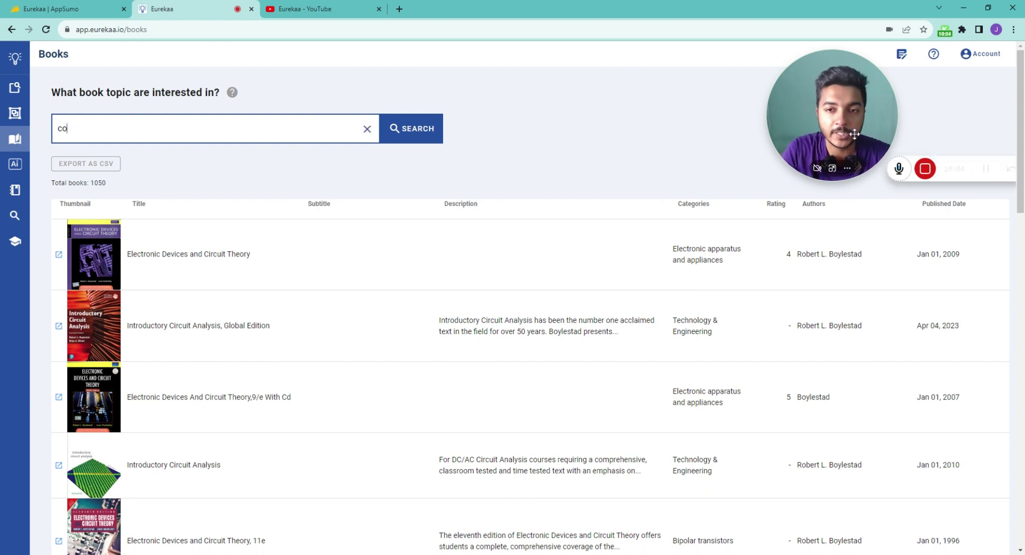
{"action": "left_click", "coordinate": [985, 169]}
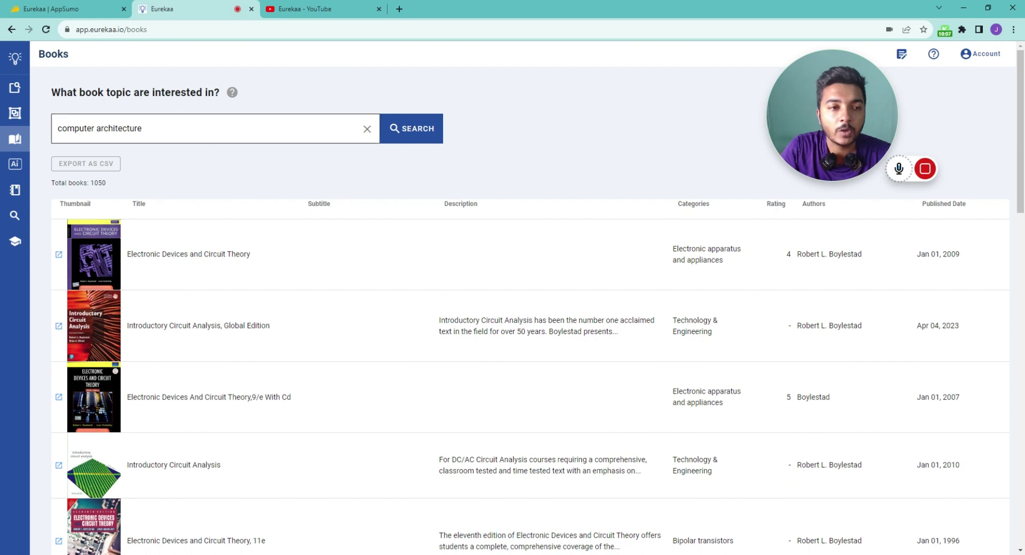
{"action": "left_click", "coordinate": [395, 134]}
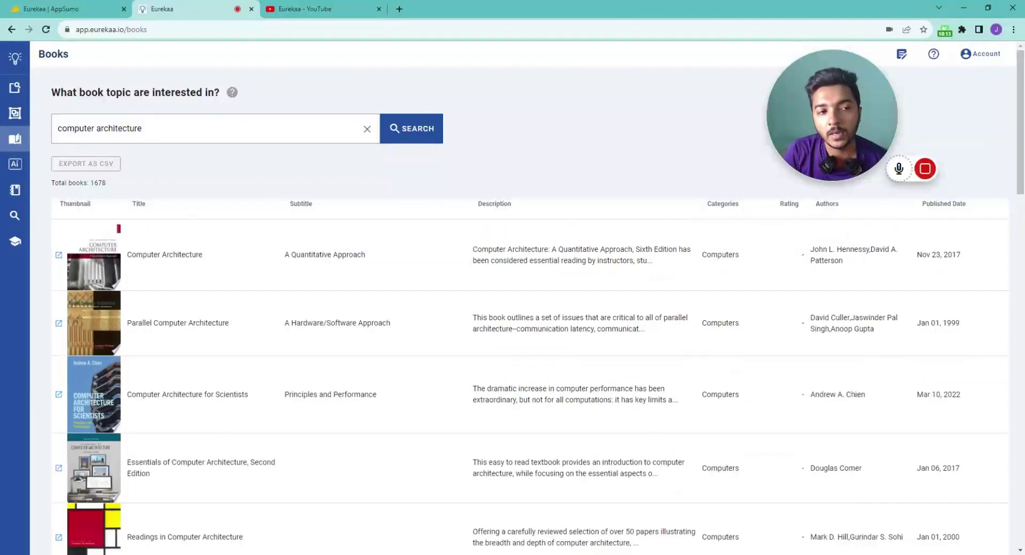
- Browse the computer architecture books and view the details of Computer Architecture: A Minimalist Perspective
{"action": "scroll", "coordinate": [377, 336], "scroll_direction": "down", "scroll_amount": 10}
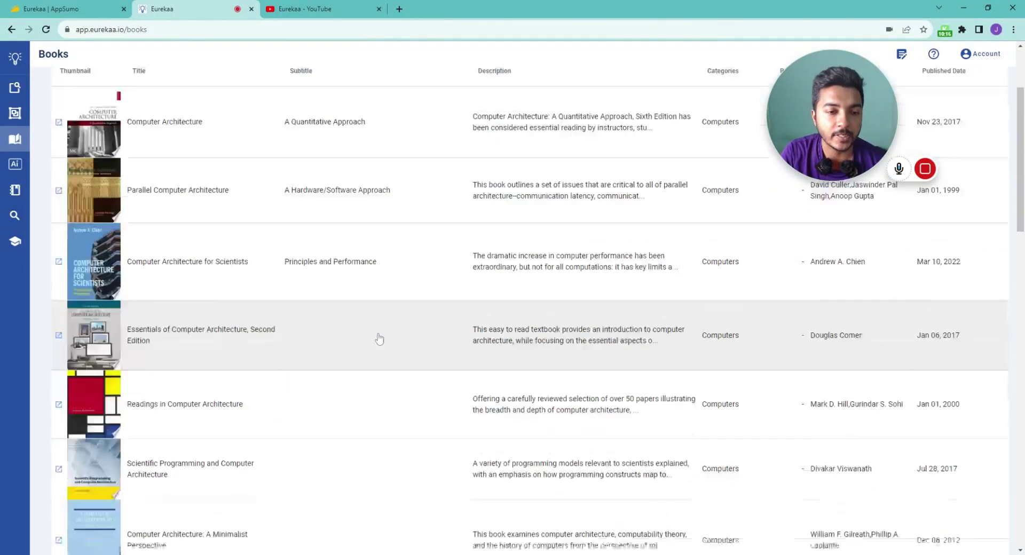
{"action": "scroll", "coordinate": [324, 315], "scroll_direction": "up", "scroll_amount": 1}
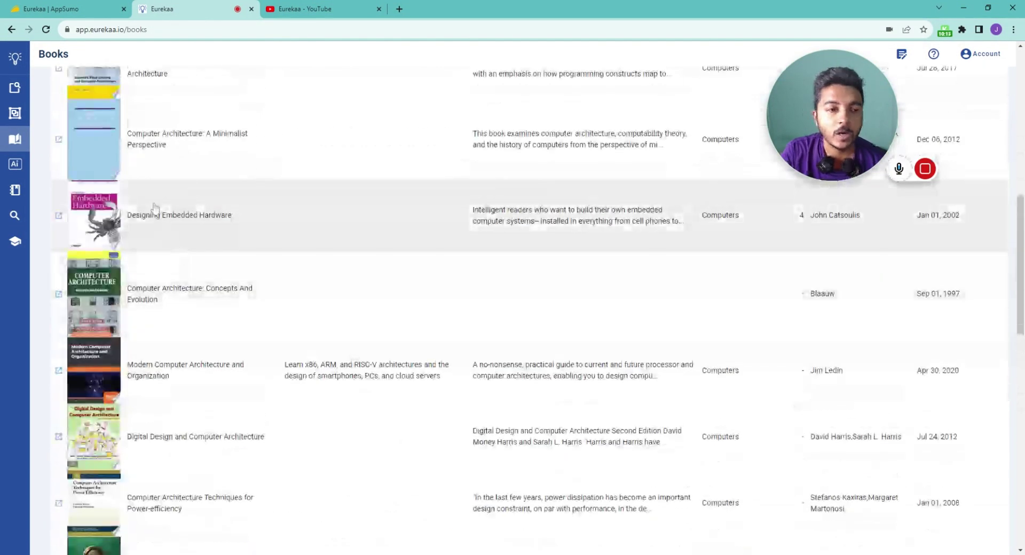
{"action": "left_click", "coordinate": [165, 162]}
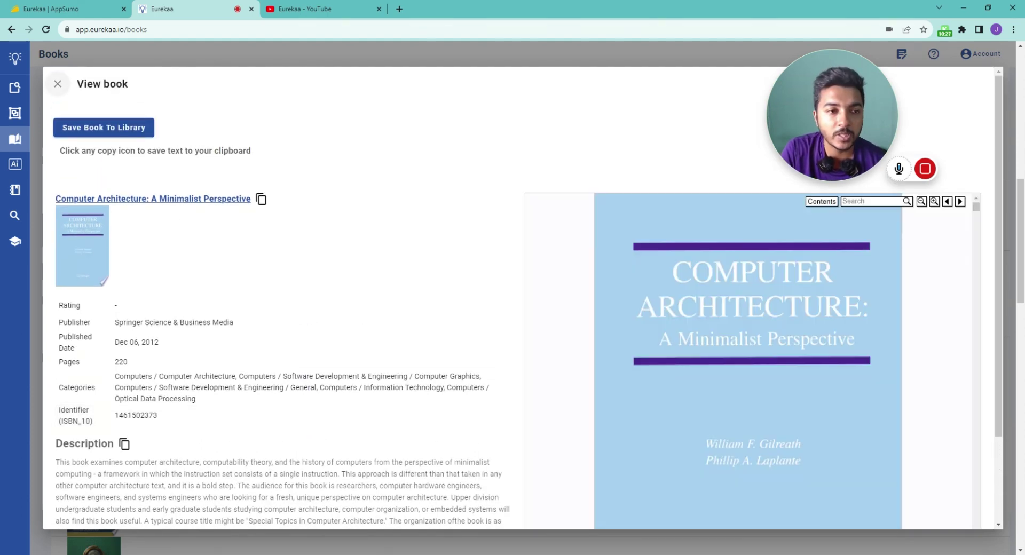
{"action": "left_click", "coordinate": [65, 85]}
{"action": "scroll", "coordinate": [188, 176], "scroll_direction": "up", "scroll_amount": 10}
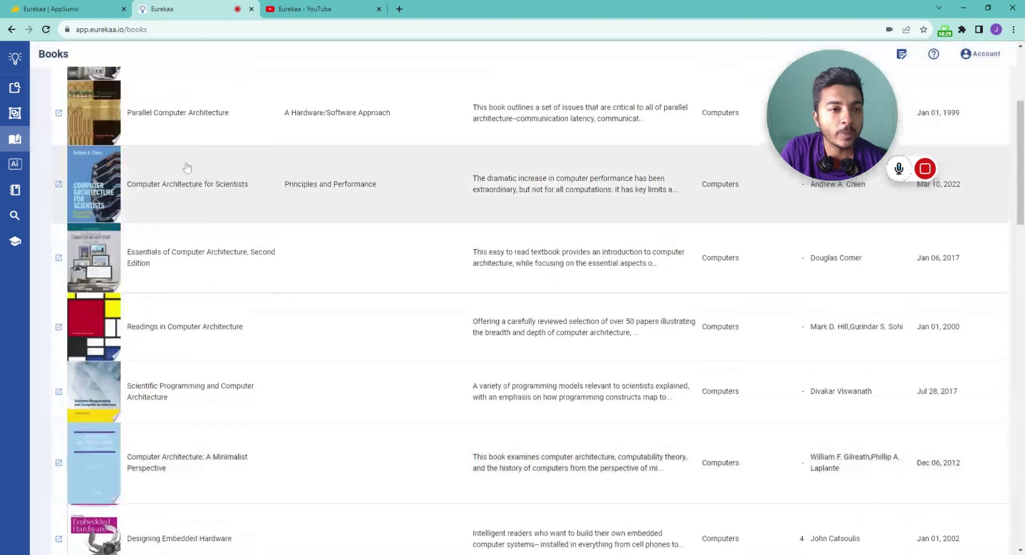
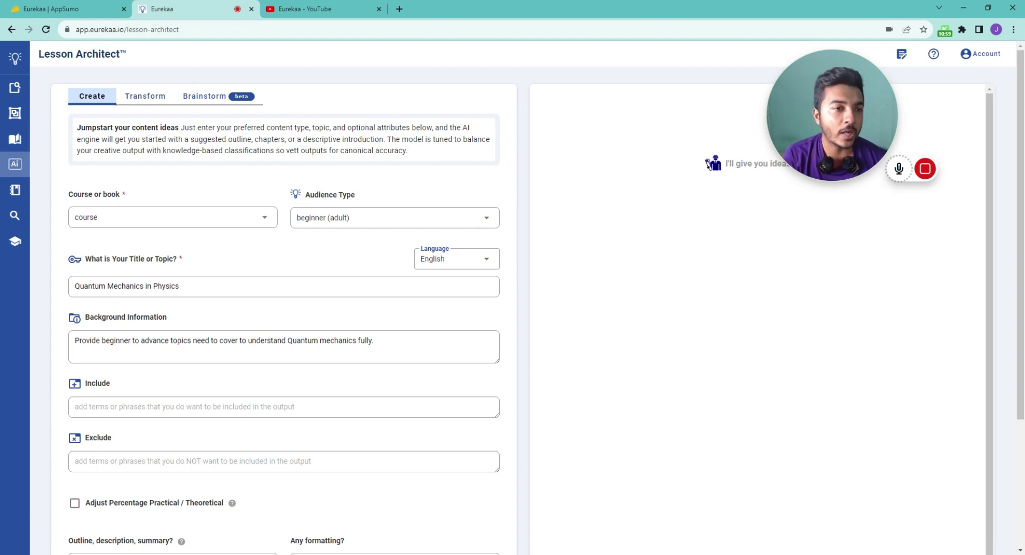
- Look over the Transform and Brainstorm modes of Lesson Architect and return to Create
{"action": "left_click", "coordinate": [143, 94]}
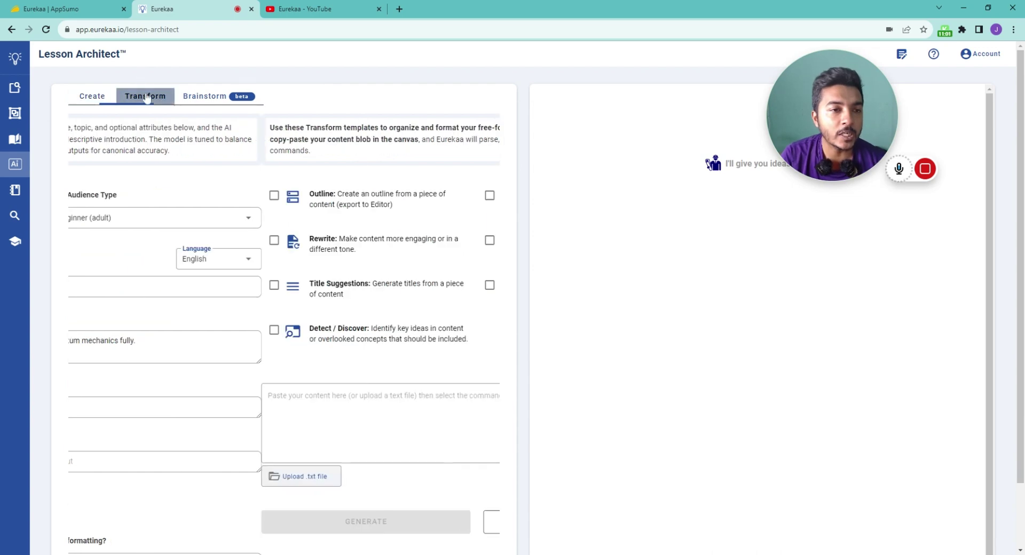
{"action": "left_click", "coordinate": [176, 98]}
{"action": "left_click", "coordinate": [92, 96]}
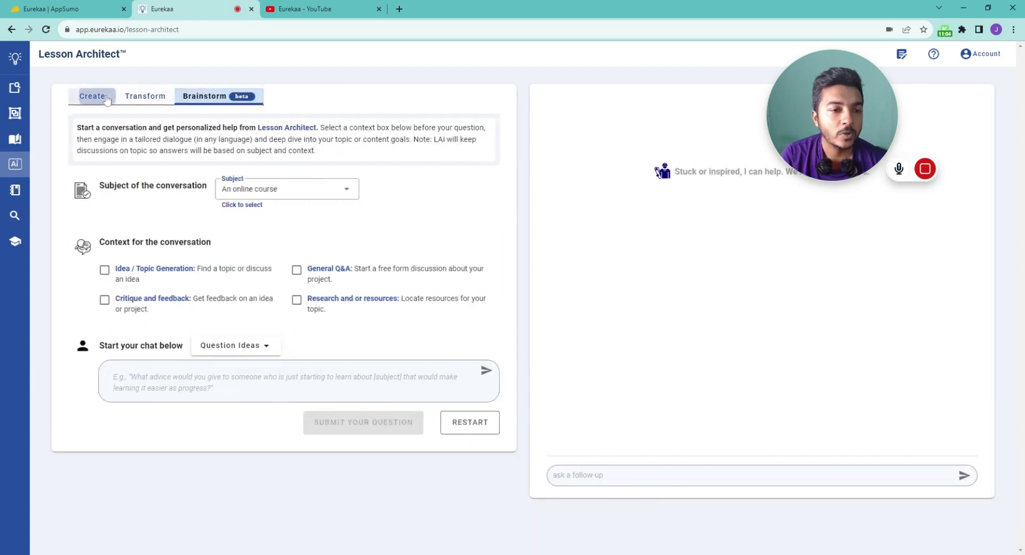
- Review the course and book content types for the Quantum Mechanics outline and keep course selected
{"action": "left_click", "coordinate": [197, 228]}
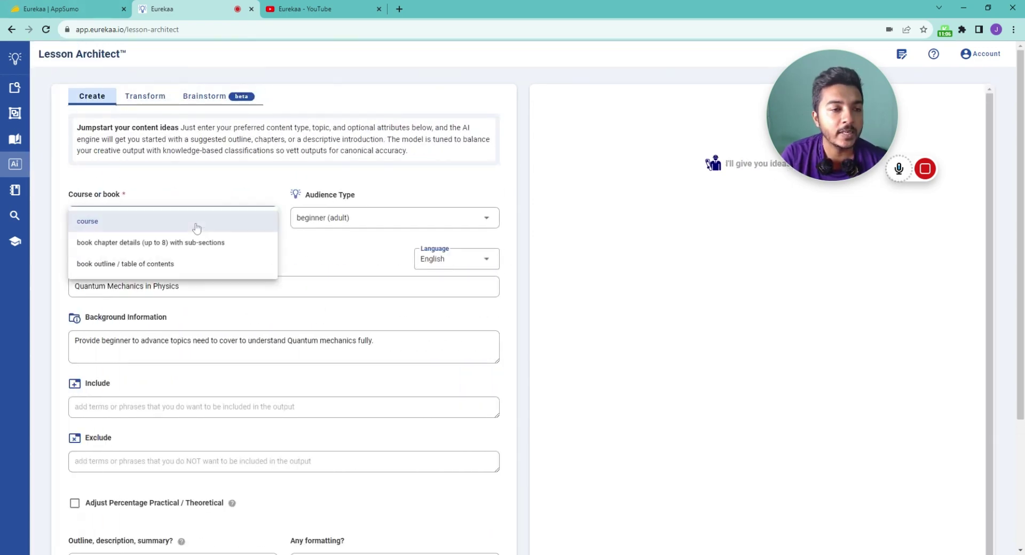
{"action": "left_click", "coordinate": [139, 182]}
{"action": "left_click", "coordinate": [153, 218]}
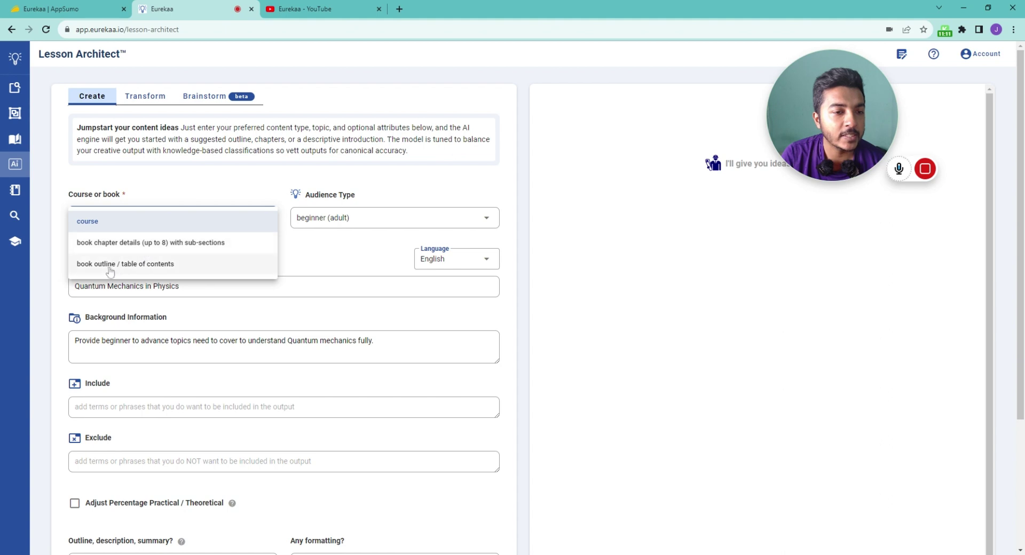
{"action": "left_click", "coordinate": [222, 226]}
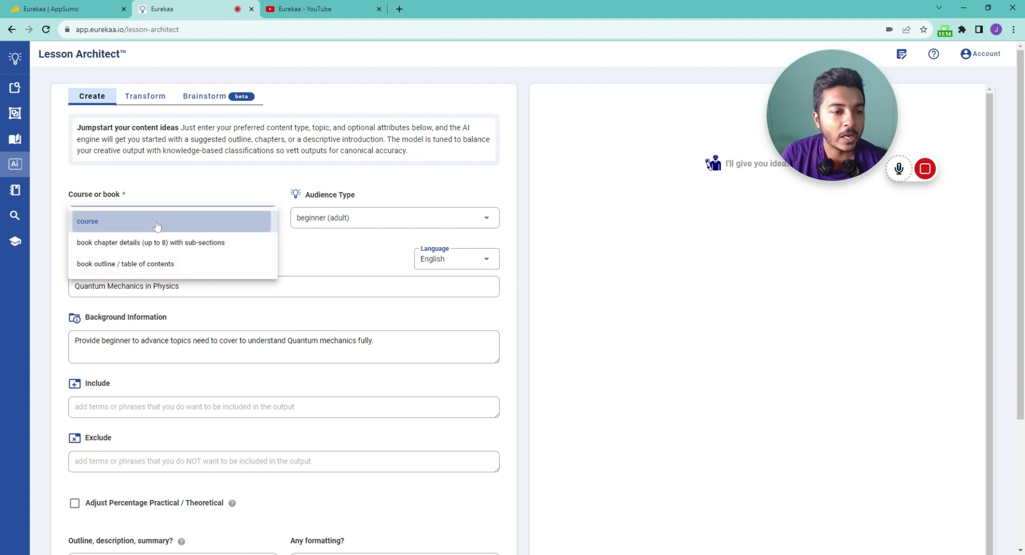
- Set the audience type of the Quantum Mechanics course to student (college)
{"action": "left_click", "coordinate": [305, 223]}
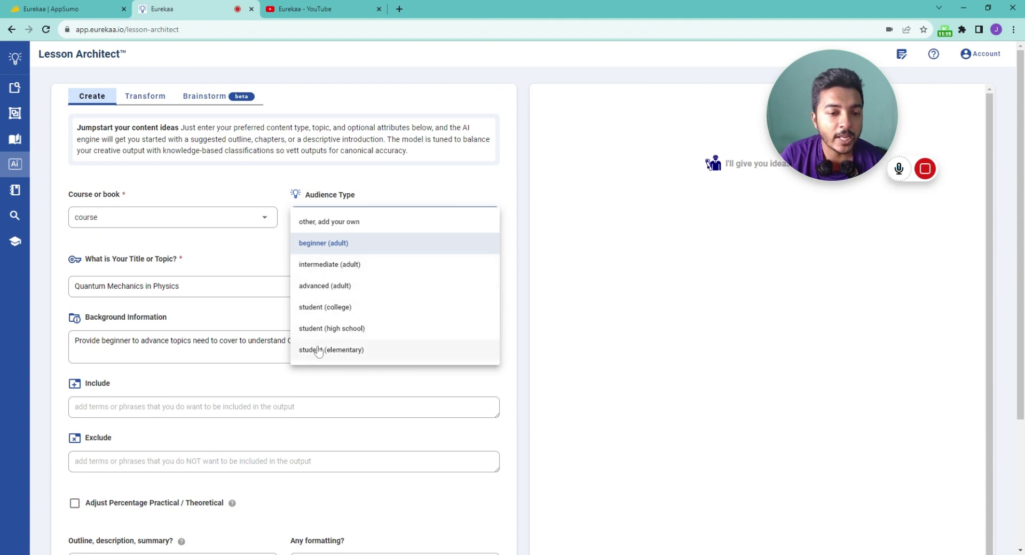
{"action": "scroll", "coordinate": [315, 350], "scroll_direction": "down", "scroll_amount": 1}
{"action": "scroll", "coordinate": [321, 320], "scroll_direction": "up", "scroll_amount": 1}
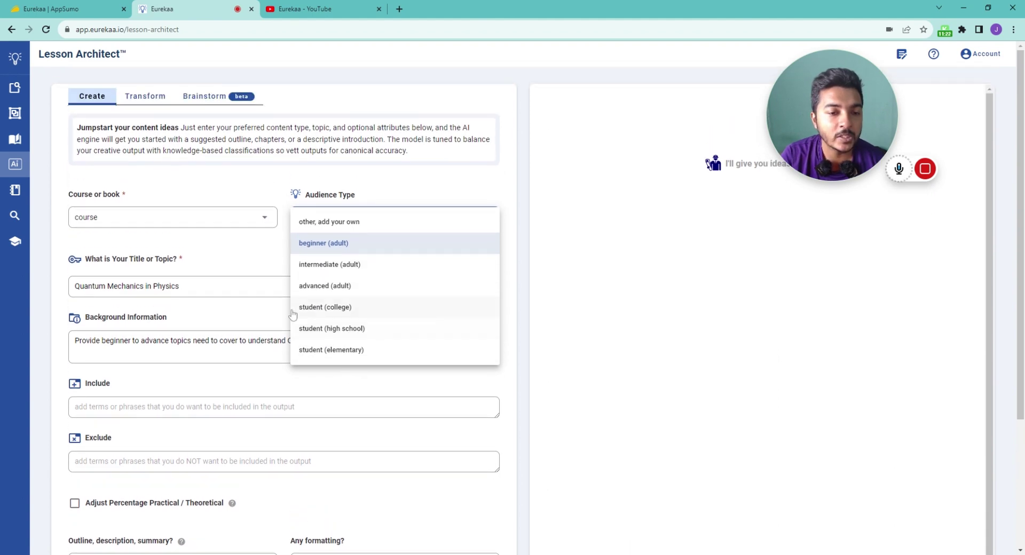
{"action": "left_click", "coordinate": [304, 316]}
- Look through the available output languages and keep English selected
{"action": "left_click", "coordinate": [430, 264]}
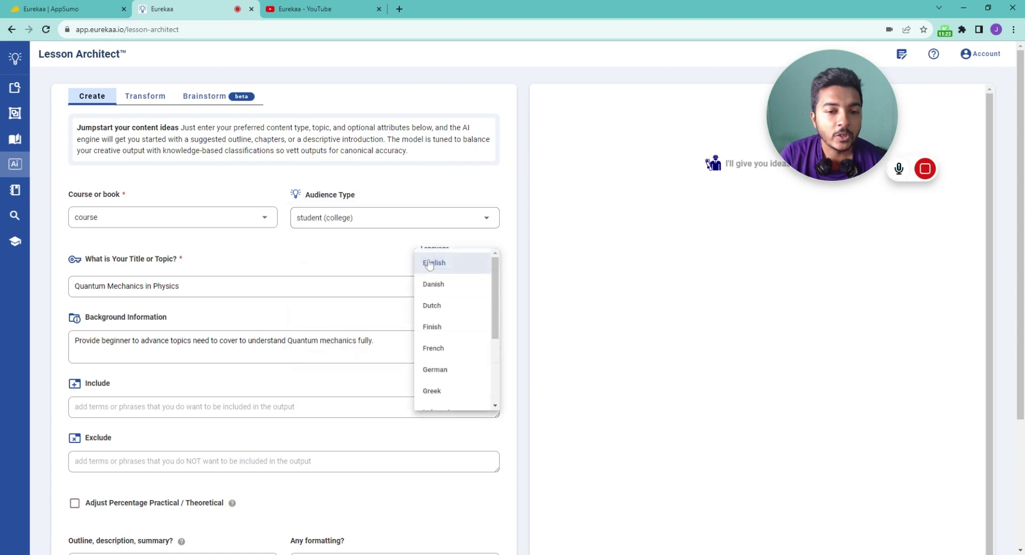
{"action": "scroll", "coordinate": [438, 342], "scroll_direction": "down", "scroll_amount": 2}
{"action": "scroll", "coordinate": [438, 346], "scroll_direction": "down", "scroll_amount": 3}
{"action": "scroll", "coordinate": [438, 347], "scroll_direction": "up", "scroll_amount": 3}
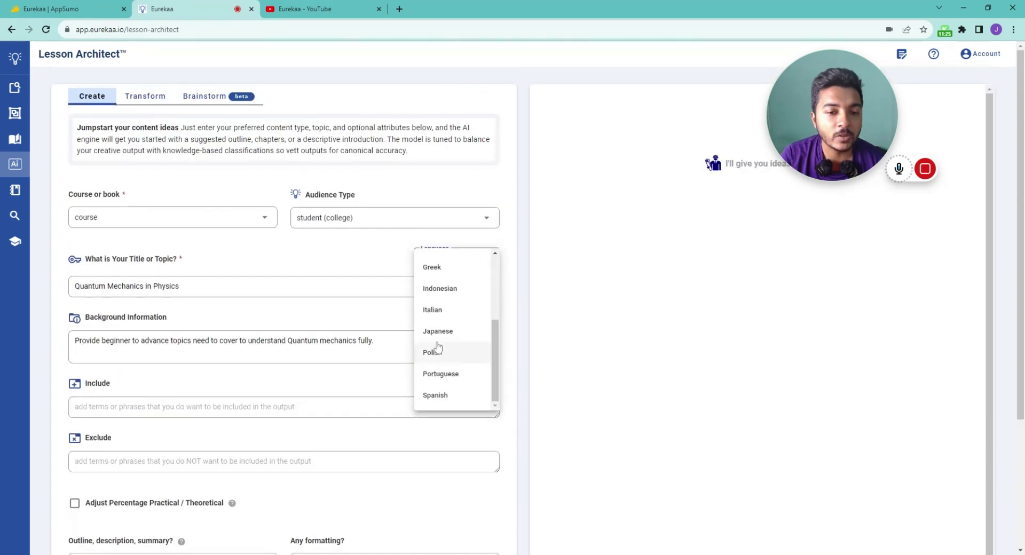
{"action": "scroll", "coordinate": [437, 342], "scroll_direction": "up", "scroll_amount": 3}
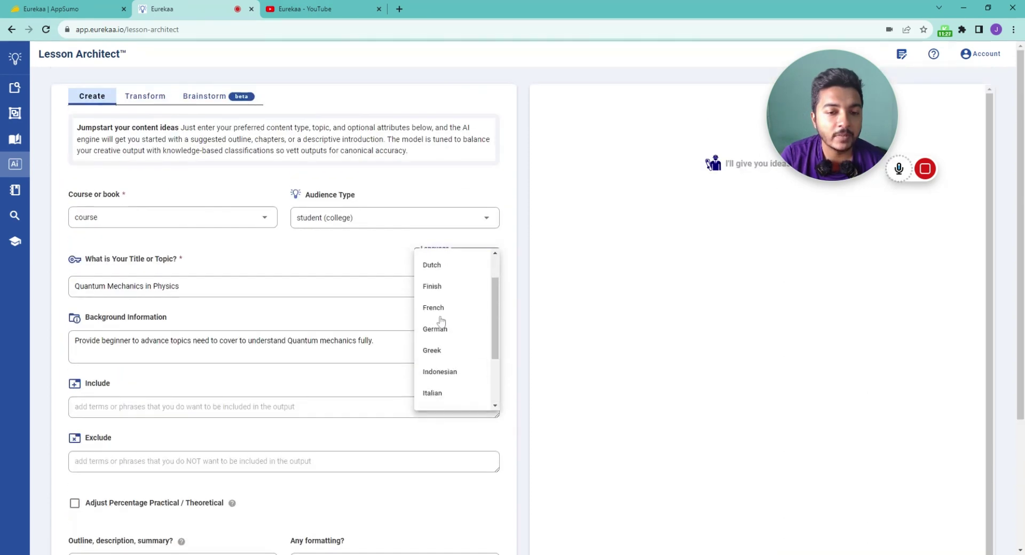
{"action": "left_click", "coordinate": [268, 269]}
- Review the course title, background information, and the optional Include and Exclude fields, leaving their contents as they are
{"action": "left_click", "coordinate": [112, 286]}
{"action": "key", "text": "ctrl+a"}
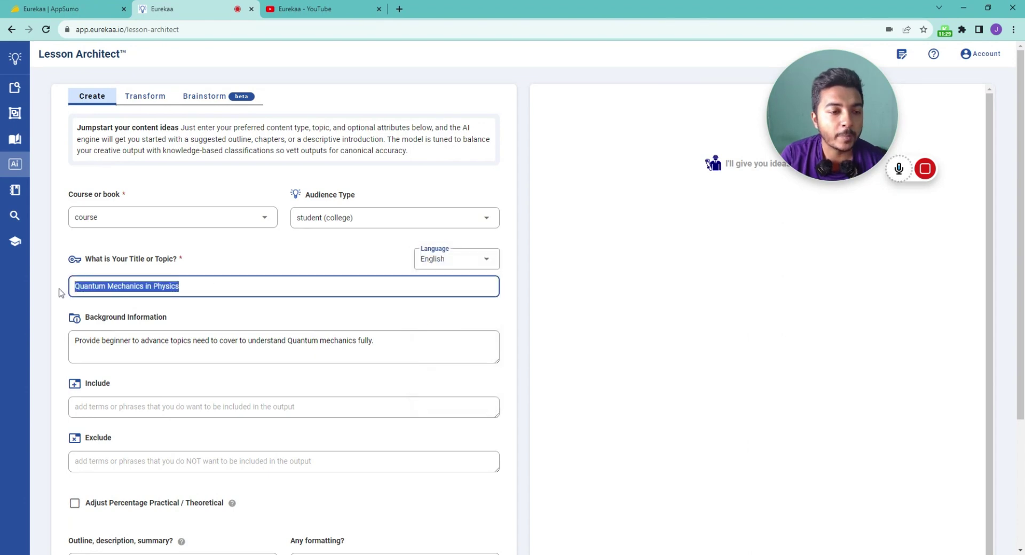
{"action": "left_click", "coordinate": [180, 341]}
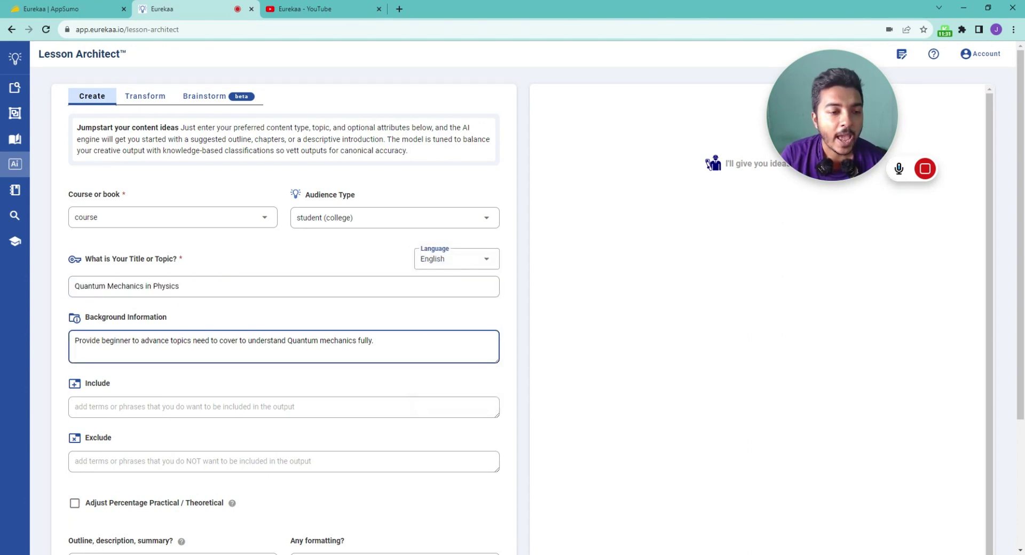
{"action": "left_click_drag", "start_coordinate": [75, 340], "coordinate": [374, 341]}
{"action": "left_click", "coordinate": [74, 407]}
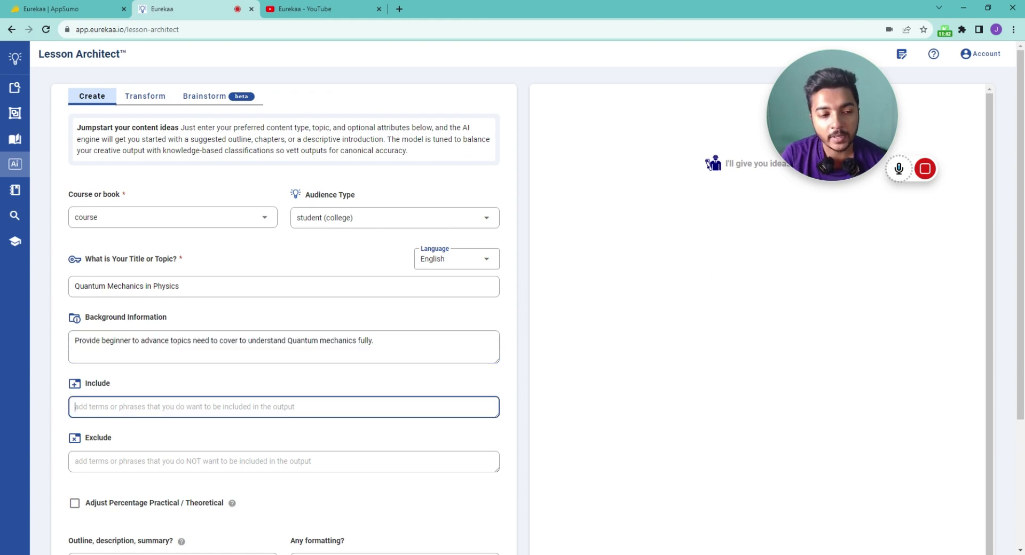
{"action": "scroll", "coordinate": [103, 336], "scroll_direction": "down", "scroll_amount": 2}
{"action": "left_click", "coordinate": [128, 357]}
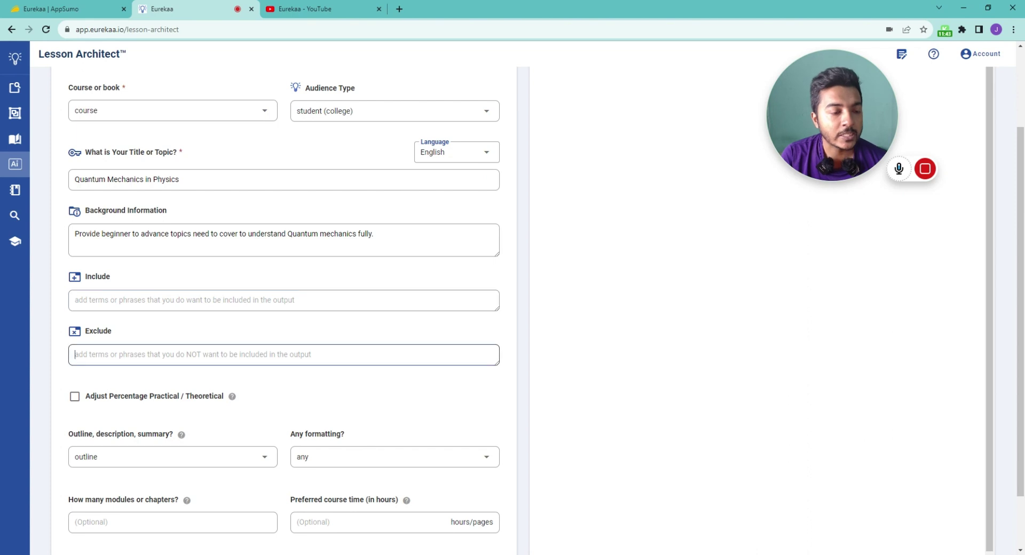
- Enable the practical/theoretical adjustment and set the balance to 37% practical and 63% theoretical
{"action": "left_click", "coordinate": [76, 397]}
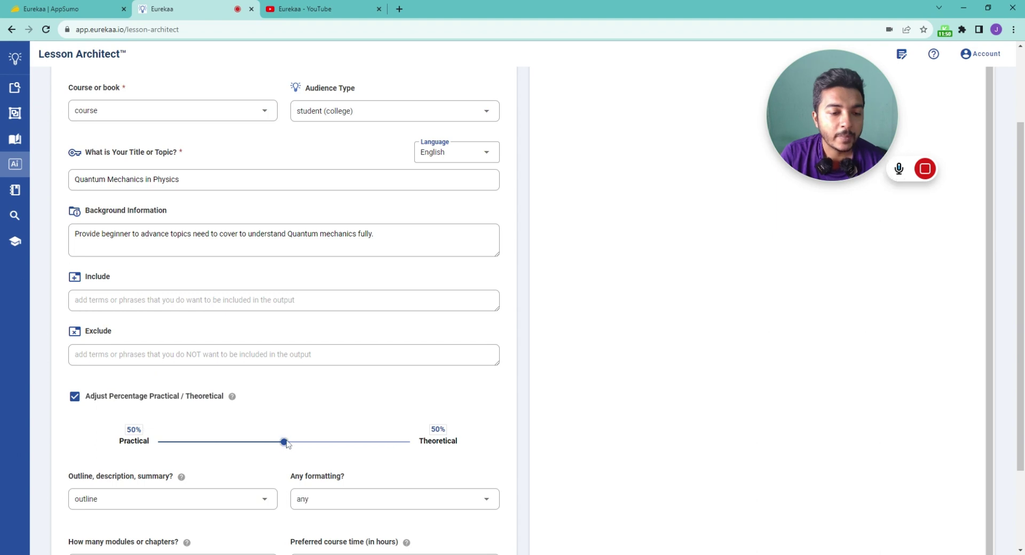
{"action": "left_click_drag", "start_coordinate": [284, 442], "coordinate": [317, 444]}
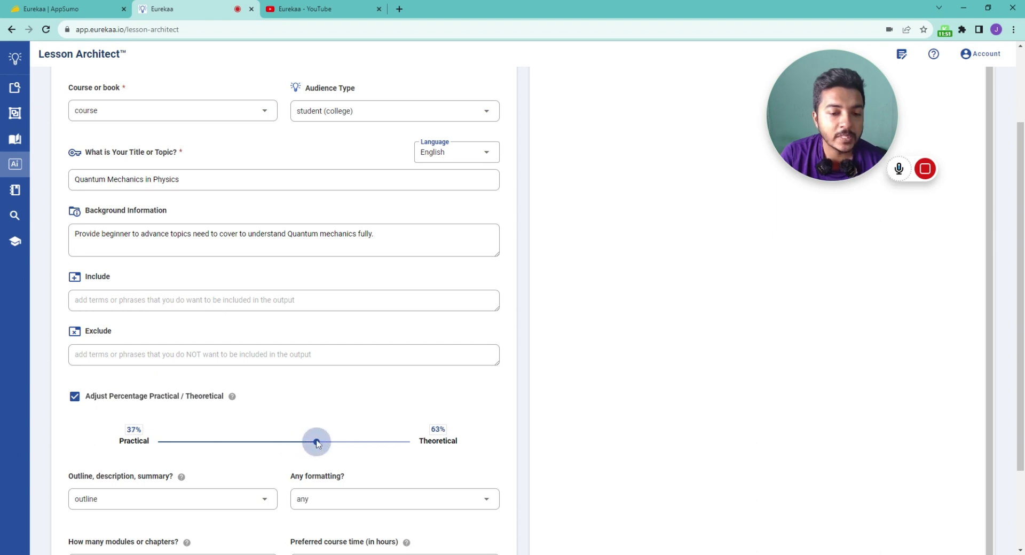
- Keep outline as the output type and set the formatting to Coursera
{"action": "scroll", "coordinate": [148, 441], "scroll_direction": "down", "scroll_amount": 2}
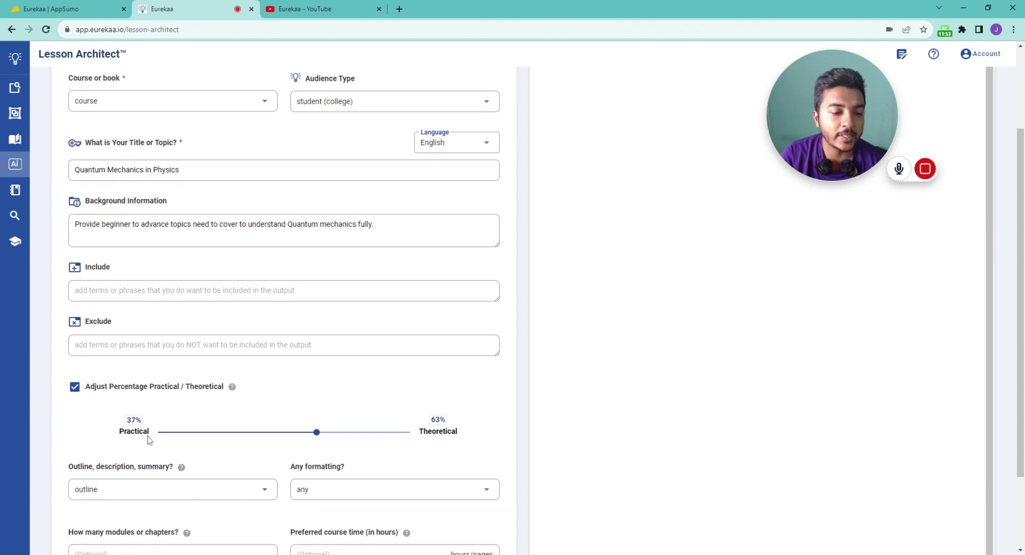
{"action": "left_click", "coordinate": [116, 402]}
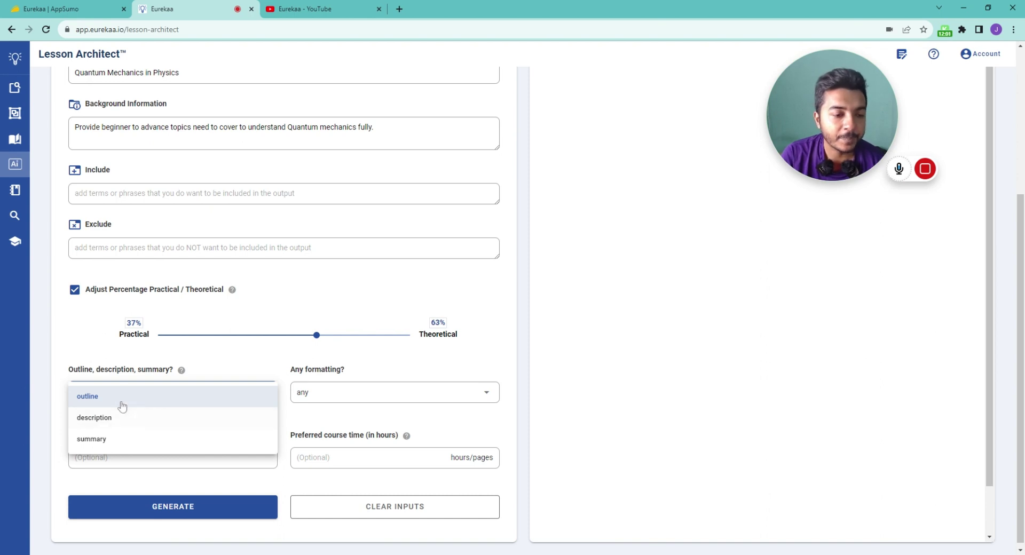
{"action": "left_click", "coordinate": [122, 402]}
{"action": "left_click", "coordinate": [334, 394]}
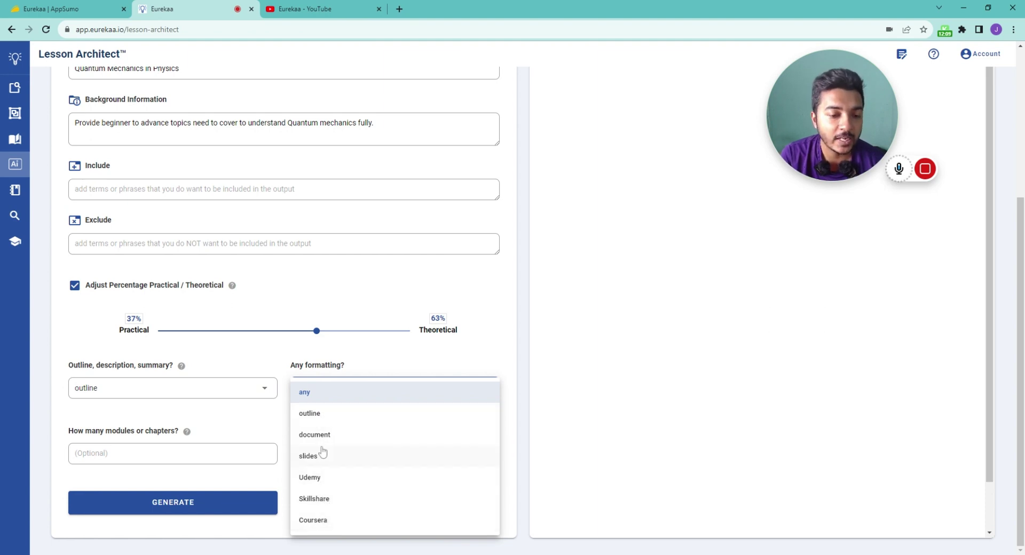
{"action": "left_click", "coordinate": [319, 522]}
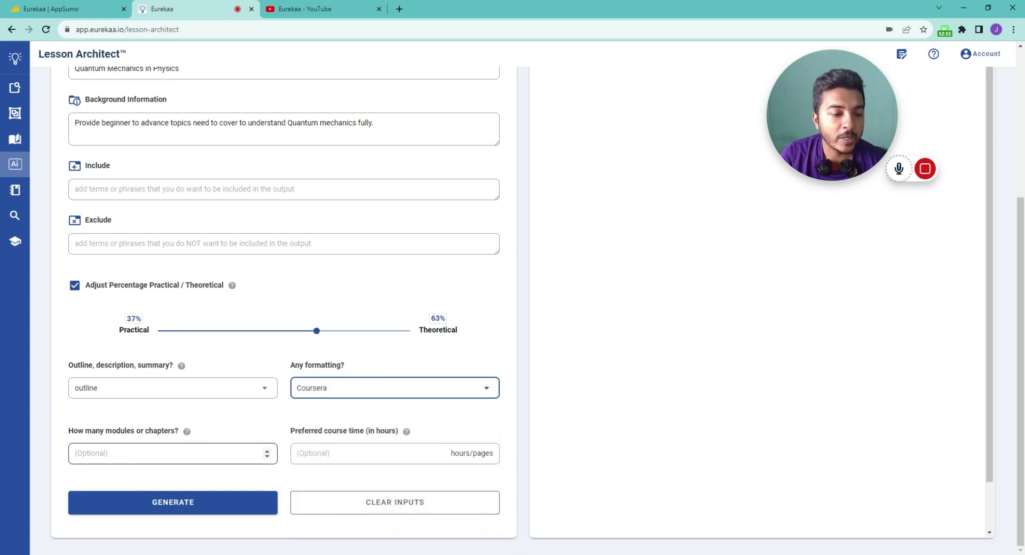
- Set 25 modules and a preferred course time of 25 hours, and generate the course outline
{"action": "left_click", "coordinate": [75, 453]}
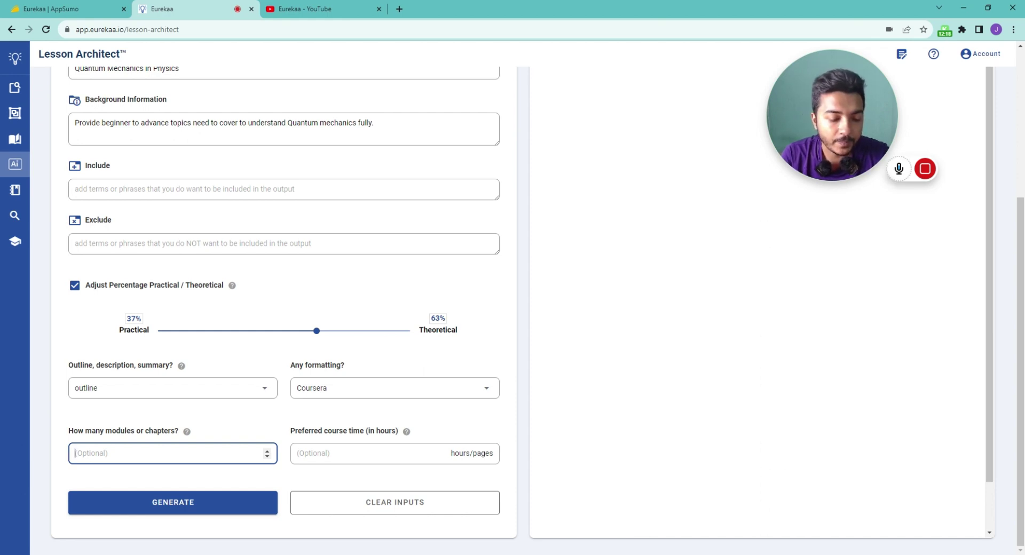
{"action": "type", "text": "25"}
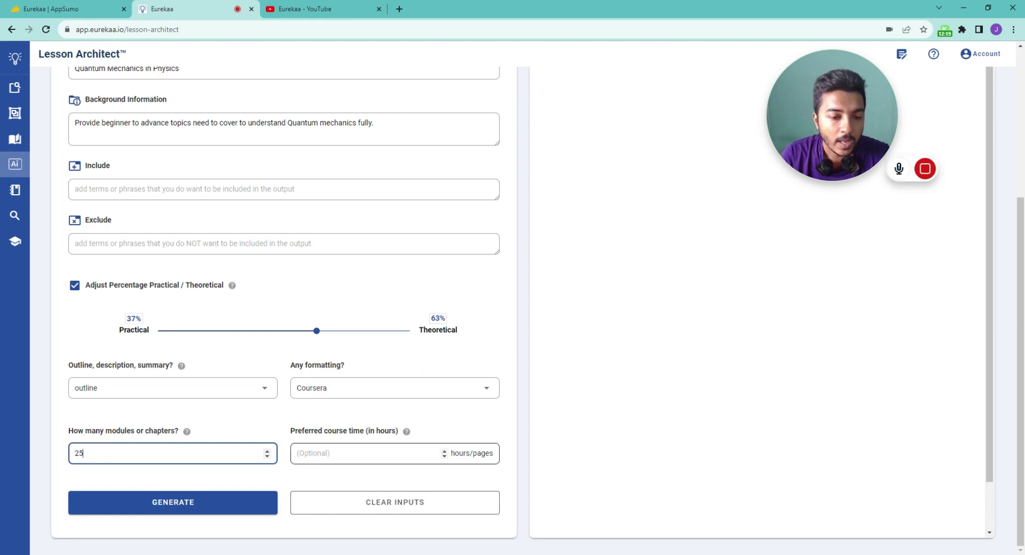
{"action": "left_click", "coordinate": [296, 453]}
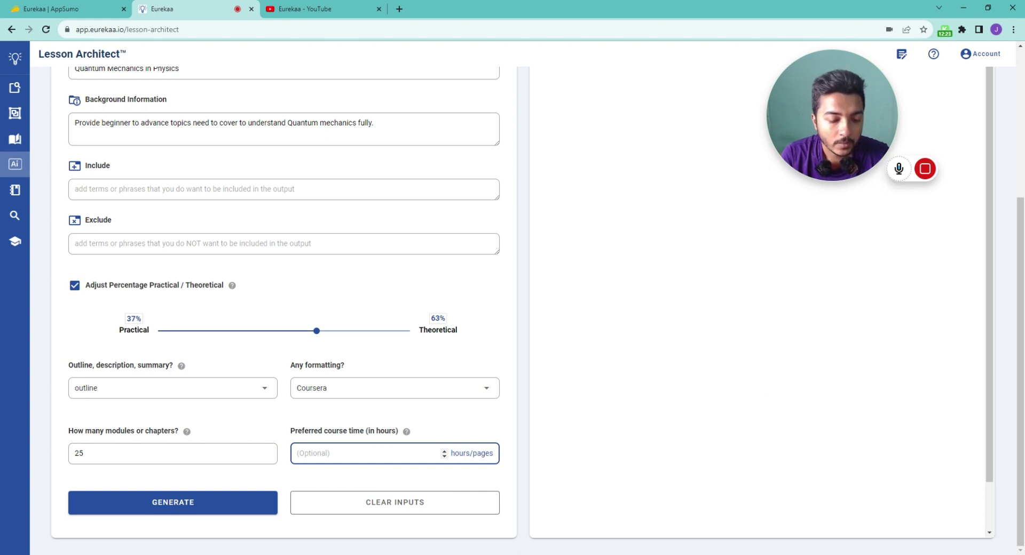
{"action": "type", "text": "25"}
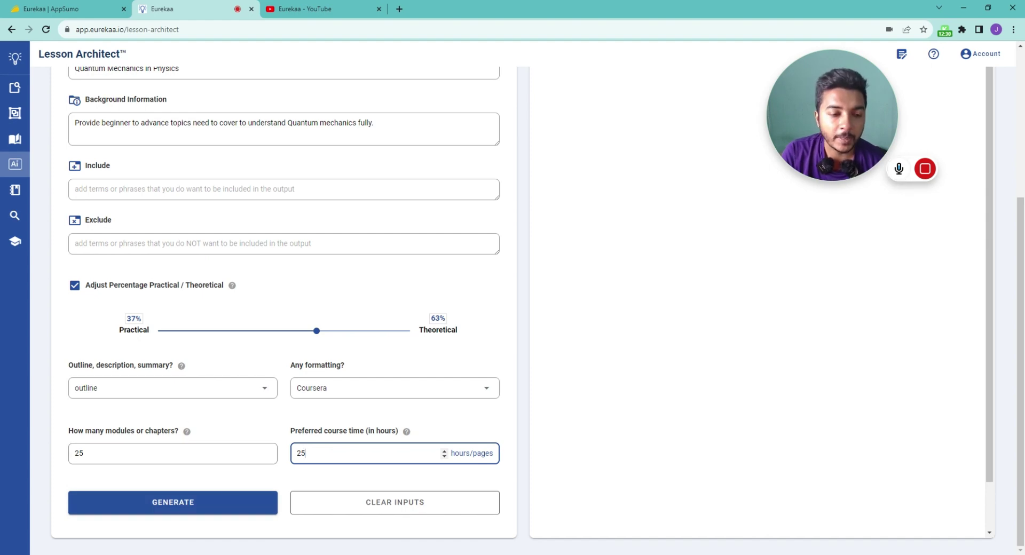
{"action": "left_click", "coordinate": [178, 502]}
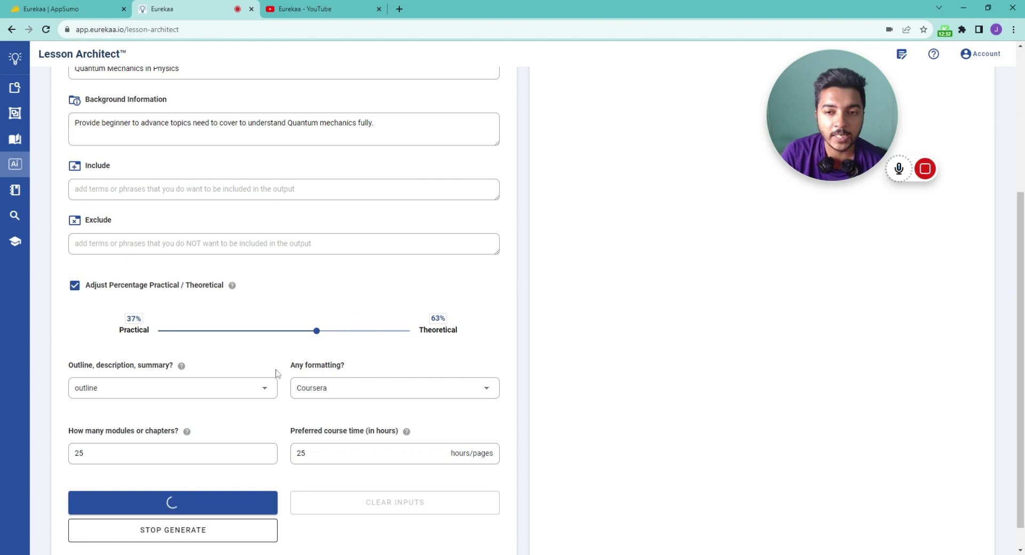
- Read through the generated Quantum Mechanics outline down to Section 25 and examine the titles of Sections 1 to 4
{"action": "left_click_drag", "start_coordinate": [833, 114], "coordinate": [192, 217]}
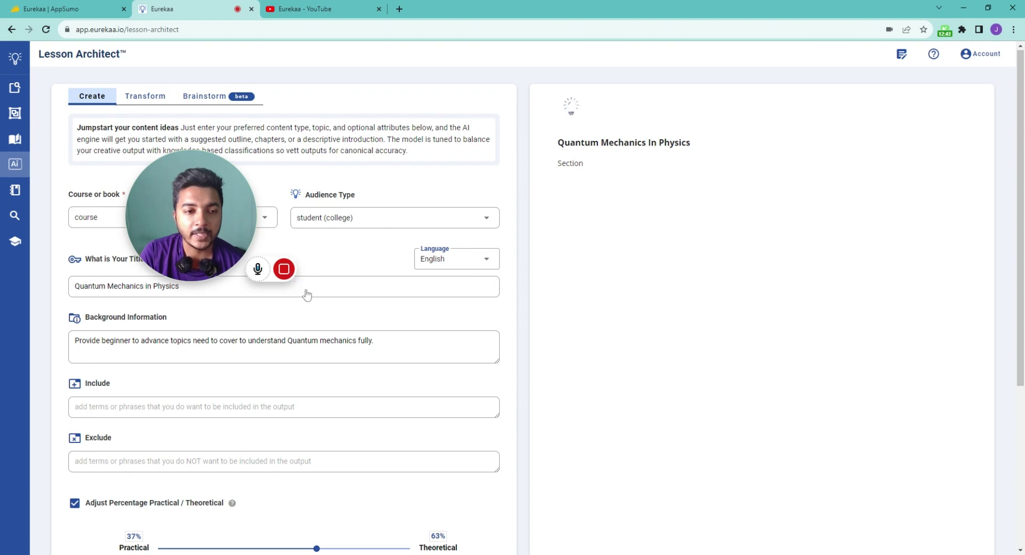
{"action": "left_click", "coordinate": [246, 341]}
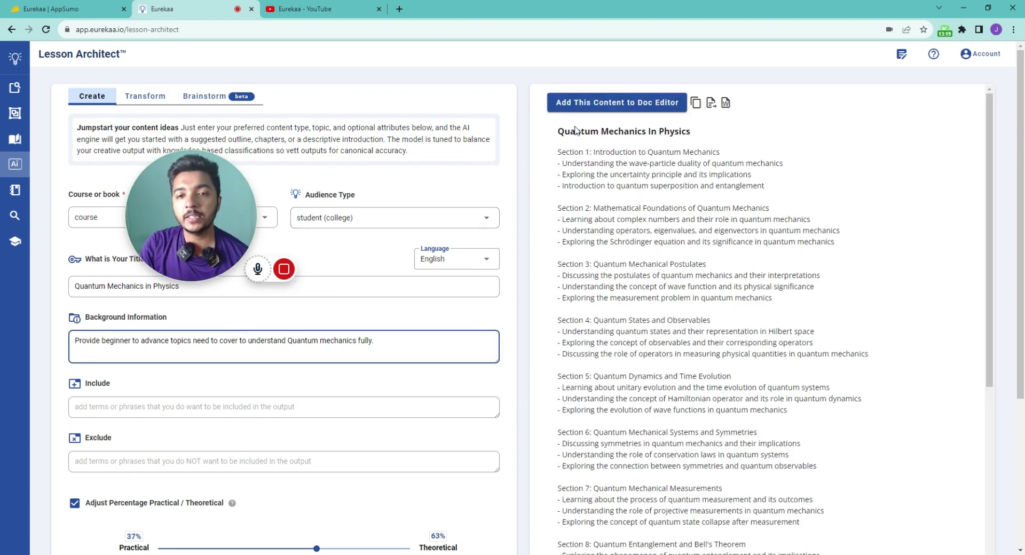
{"action": "scroll", "coordinate": [575, 131], "scroll_direction": "down", "scroll_amount": 15}
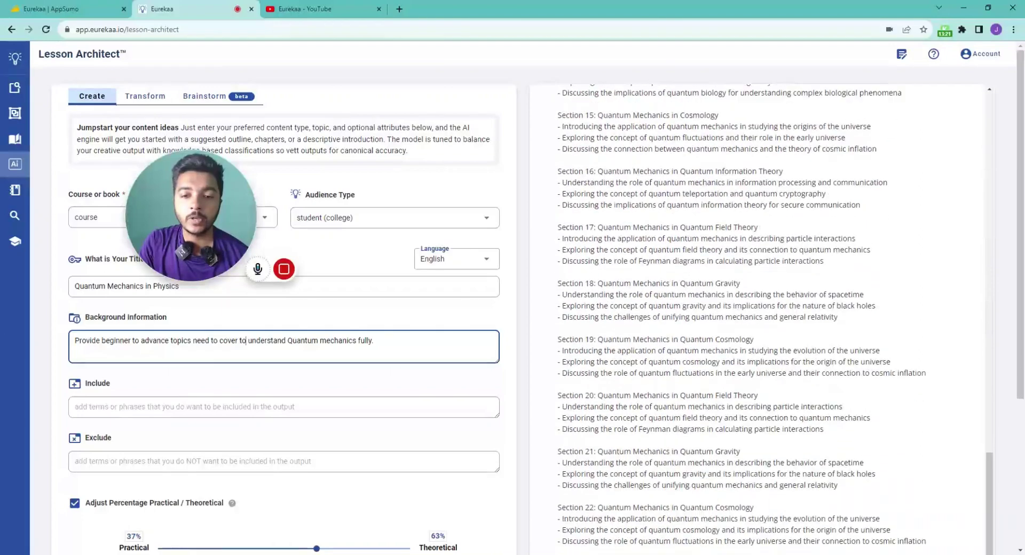
{"action": "scroll", "coordinate": [560, 457], "scroll_direction": "down", "scroll_amount": 4}
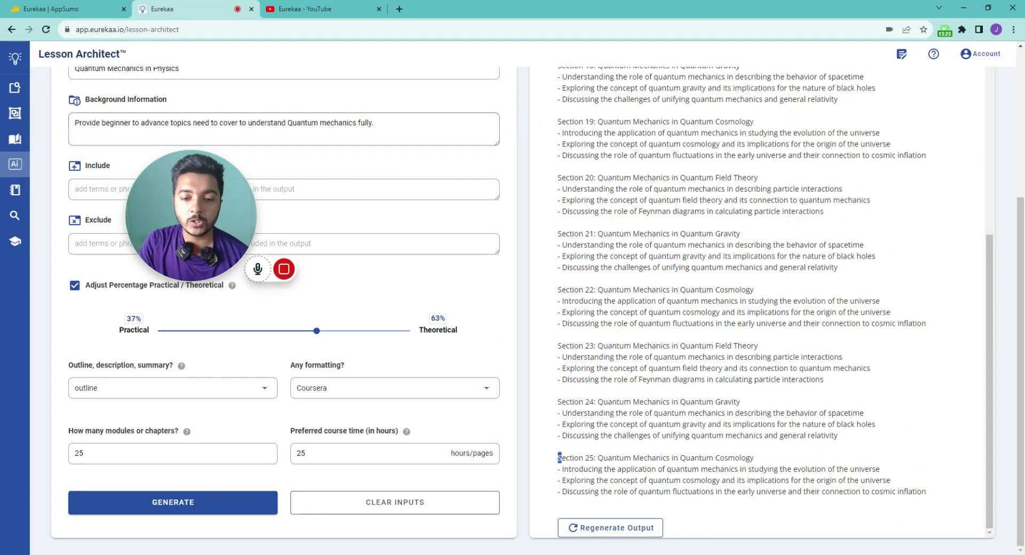
{"action": "left_click_drag", "start_coordinate": [560, 458], "coordinate": [769, 461]}
{"action": "scroll", "coordinate": [768, 457], "scroll_direction": "up", "scroll_amount": 20}
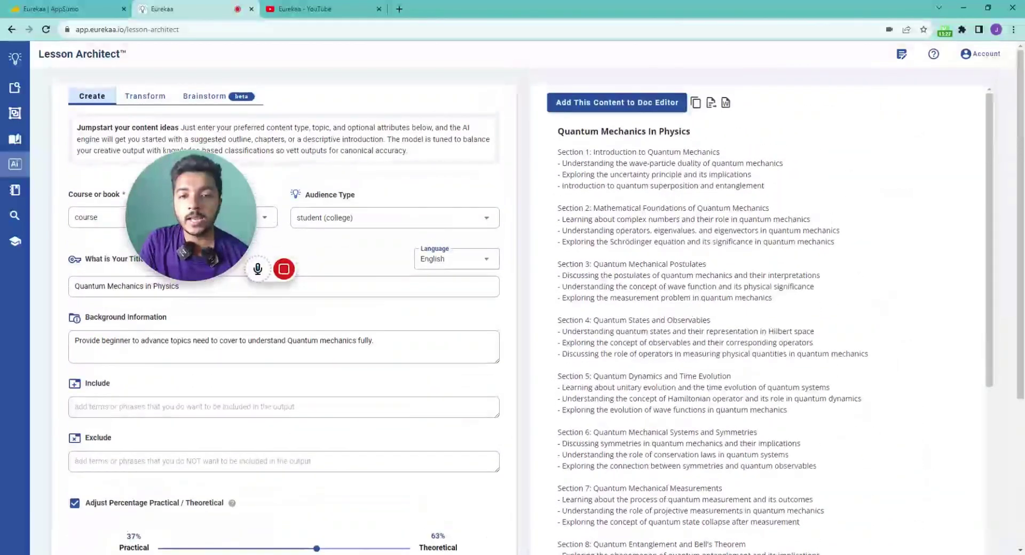
{"action": "left_click_drag", "start_coordinate": [594, 152], "coordinate": [745, 153]}
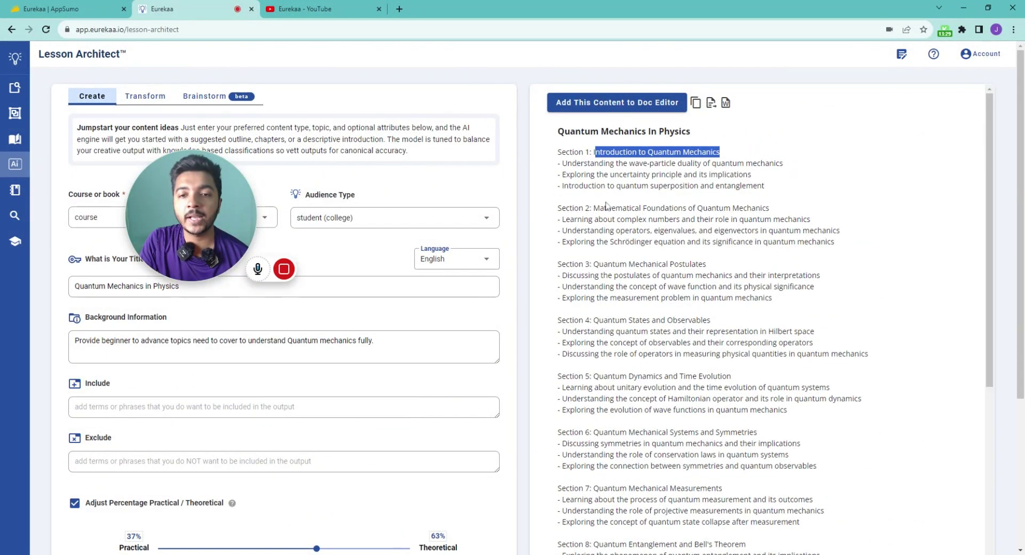
{"action": "left_click_drag", "start_coordinate": [593, 209], "coordinate": [818, 215]}
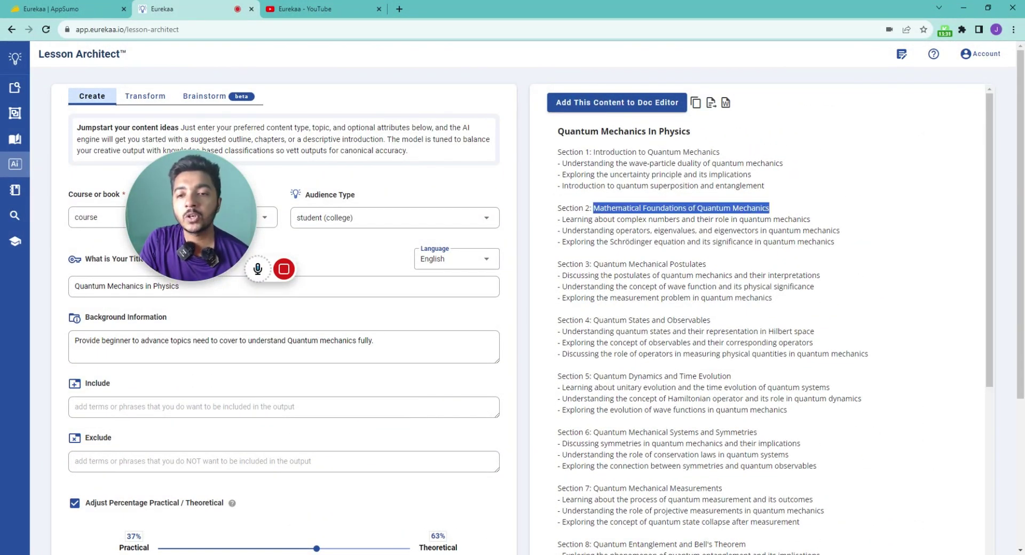
{"action": "left_click_drag", "start_coordinate": [592, 264], "coordinate": [706, 264]}
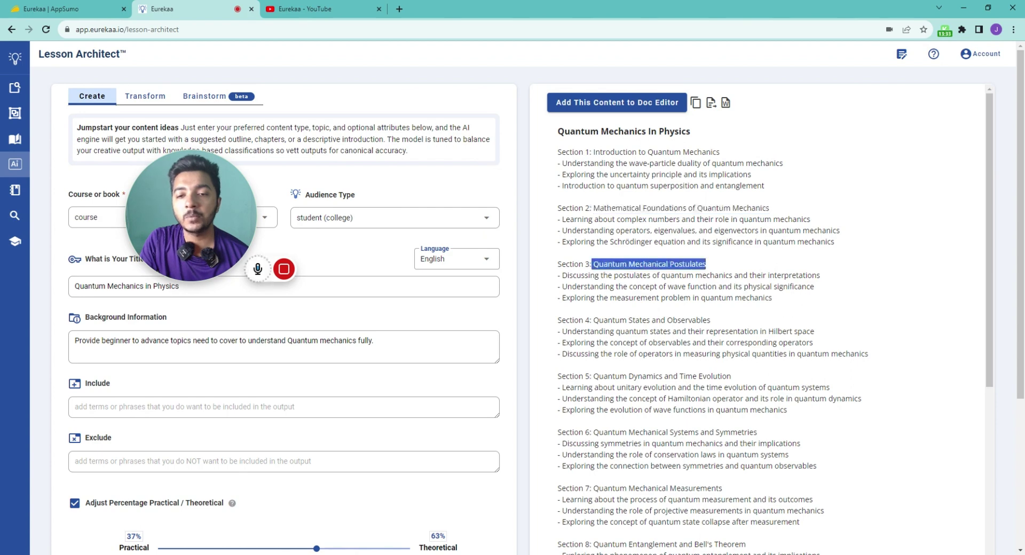
{"action": "left_click_drag", "start_coordinate": [592, 321], "coordinate": [758, 324]}
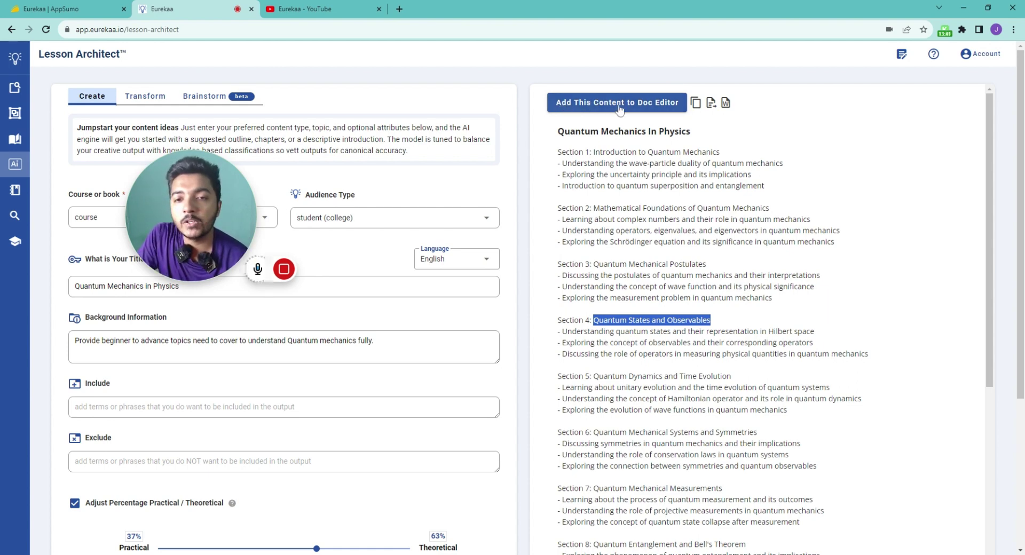
- Add the generated outline to the Doc Editor and open it there for editing
{"action": "mouse_move", "coordinate": [32, 200]}
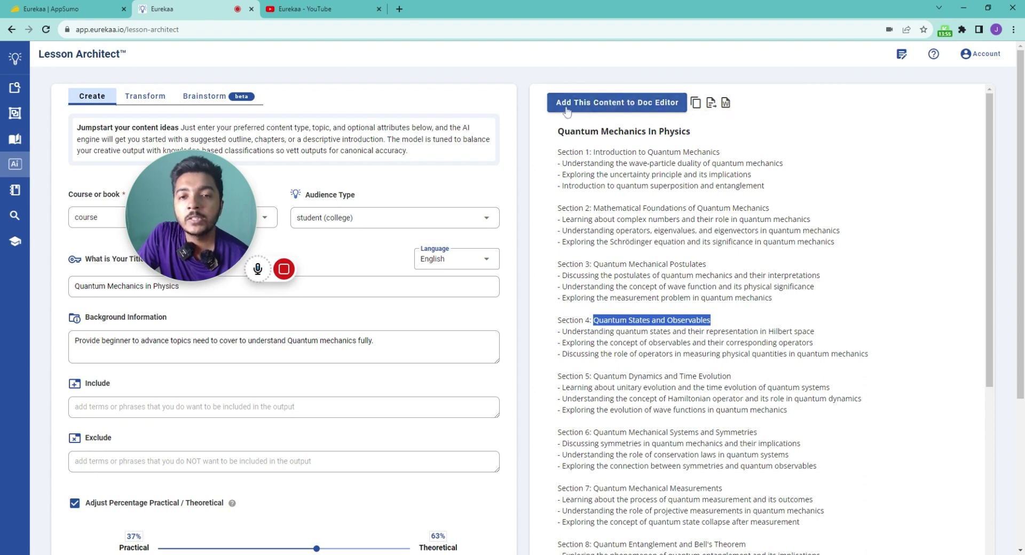
{"action": "left_click", "coordinate": [606, 108]}
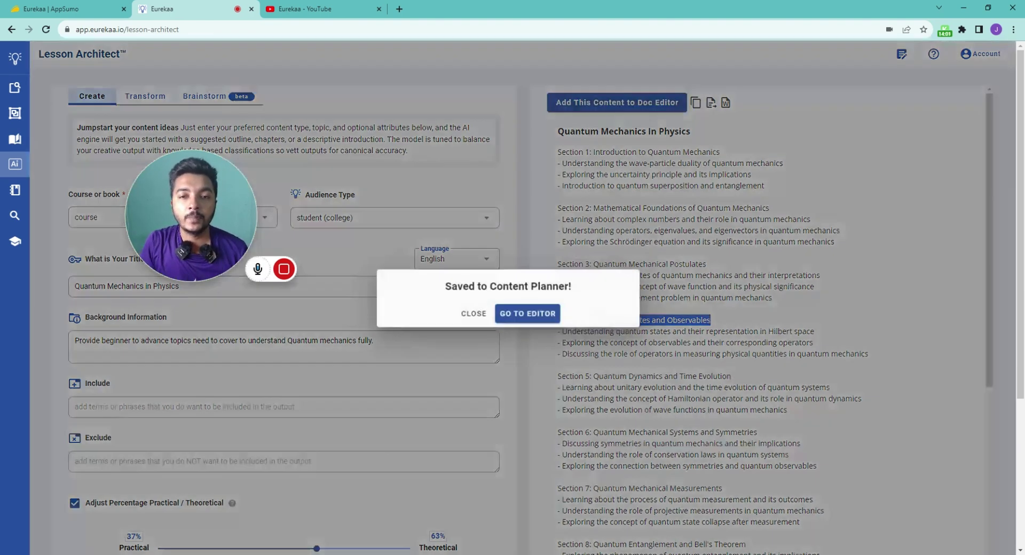
{"action": "left_click", "coordinate": [517, 319]}
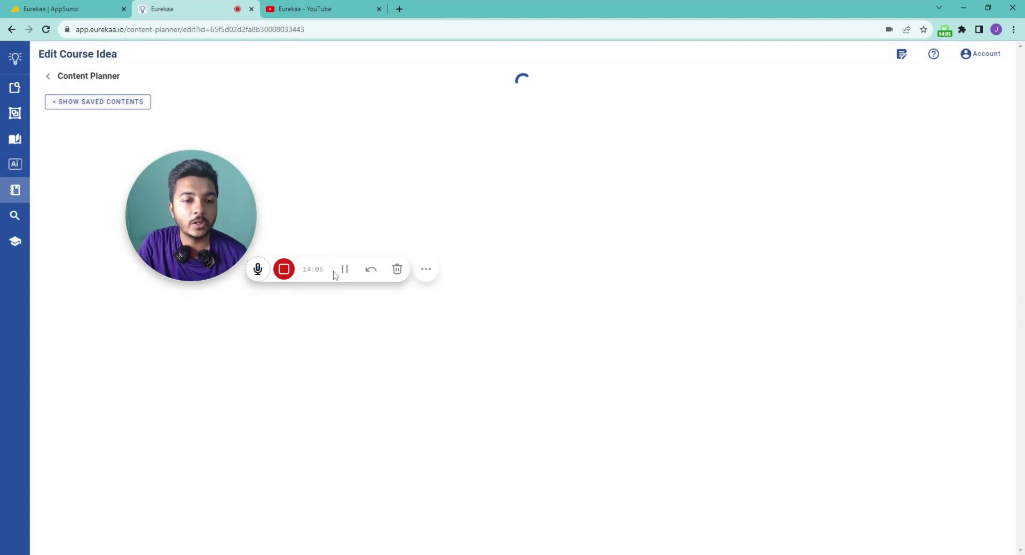
- Look over the list of modules of the Quantum Mechanics course in the Content Planner editor
{"action": "left_click_drag", "start_coordinate": [208, 234], "coordinate": [135, 251]}
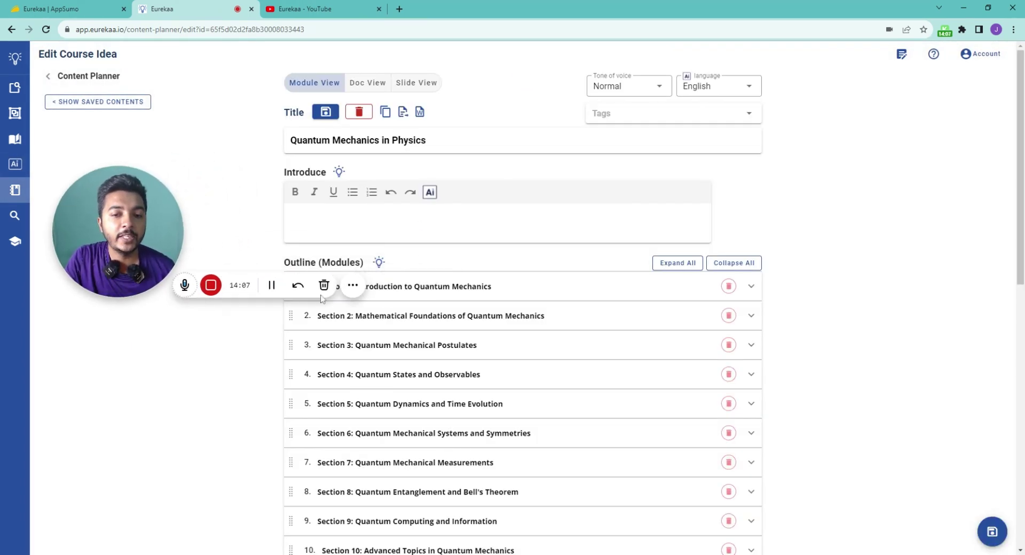
{"action": "scroll", "coordinate": [523, 321], "scroll_direction": "down", "scroll_amount": 5}
{"action": "scroll", "coordinate": [523, 309], "scroll_direction": "down", "scroll_amount": 5}
{"action": "scroll", "coordinate": [334, 321], "scroll_direction": "up", "scroll_amount": 10}
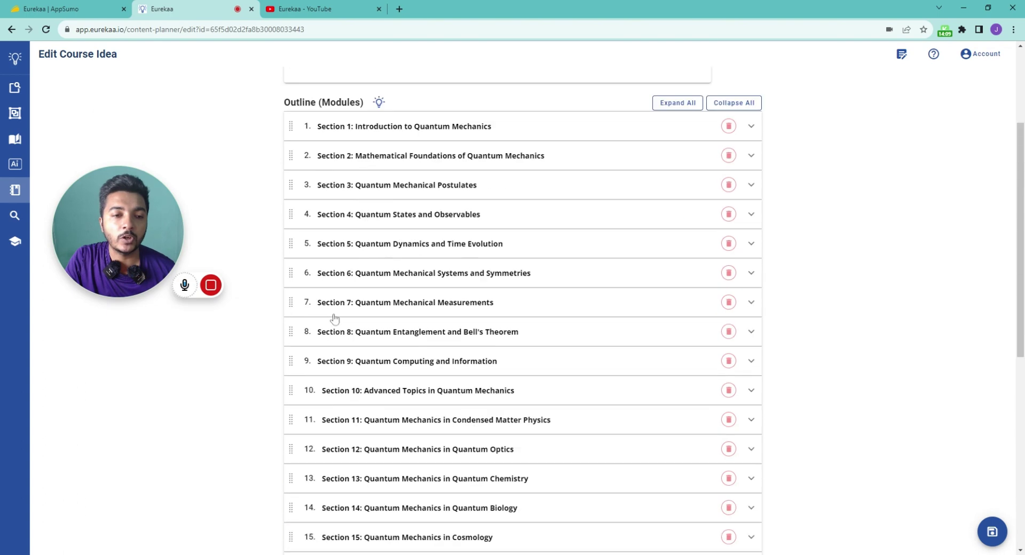
{"action": "mouse_move", "coordinate": [263, 289]}
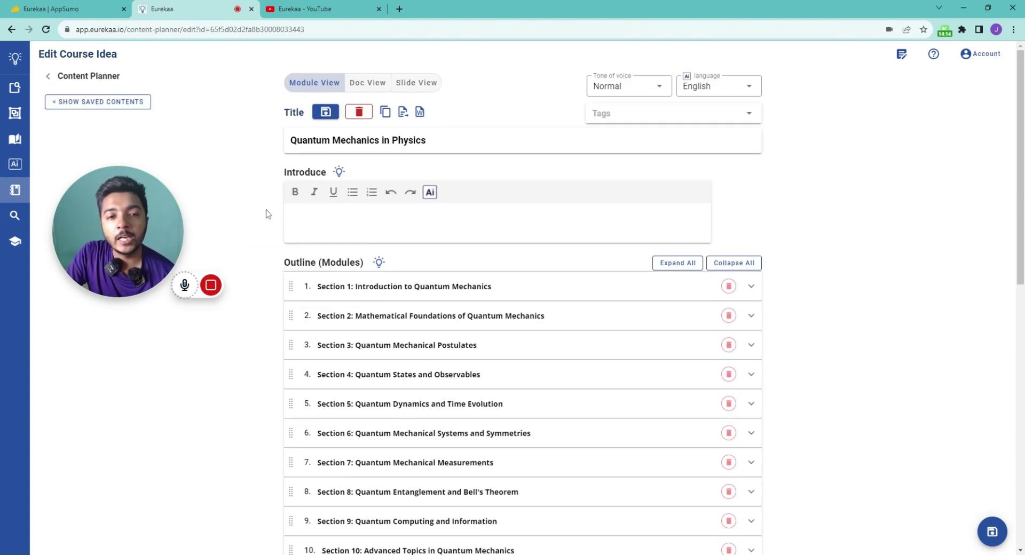
- Generate an AI introduction for the Quantum Mechanics in Physics course and insert it into the Introduce field
{"action": "left_click", "coordinate": [432, 199]}
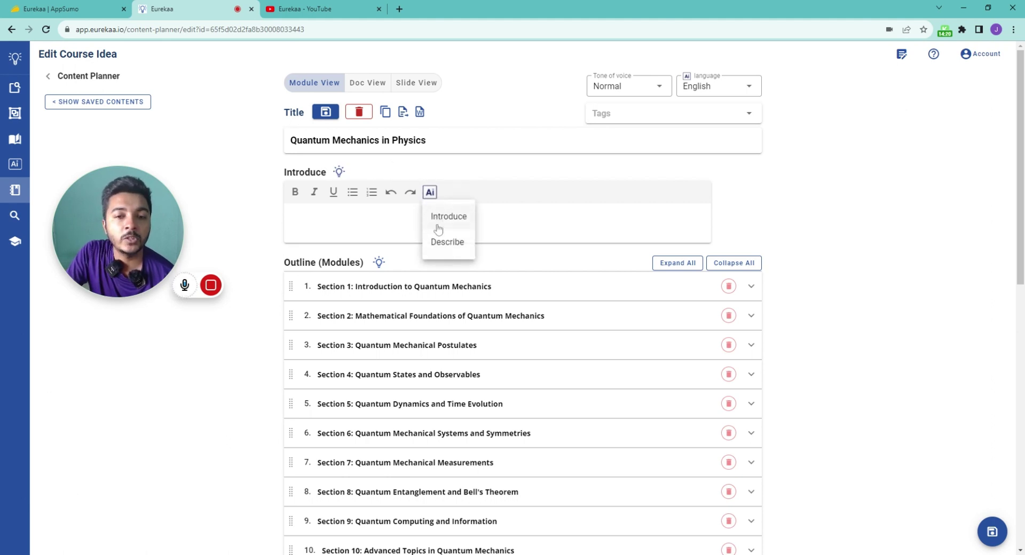
{"action": "left_click", "coordinate": [438, 216]}
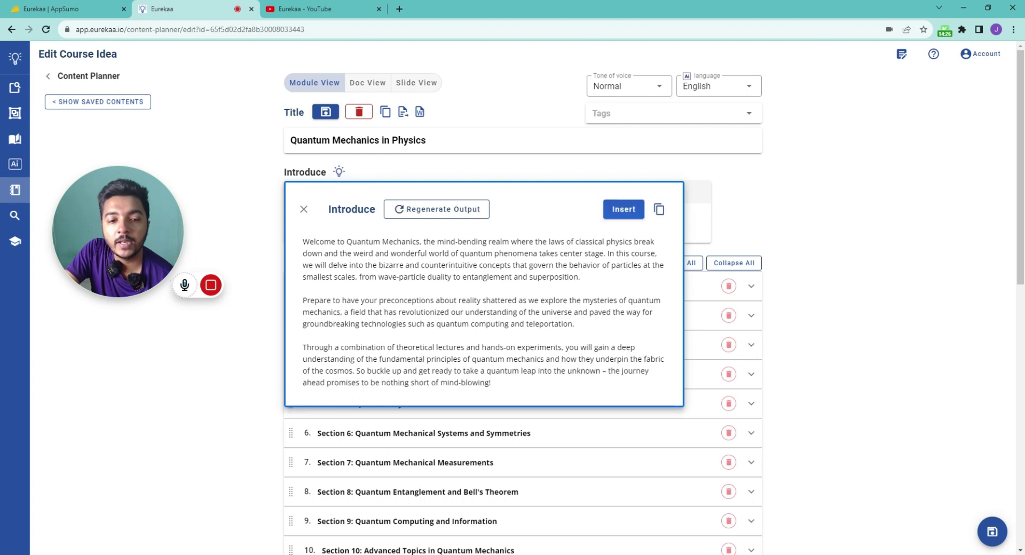
{"action": "scroll", "coordinate": [624, 214], "scroll_direction": "down", "scroll_amount": 2}
{"action": "scroll", "coordinate": [625, 213], "scroll_direction": "up", "scroll_amount": 2}
{"action": "left_click", "coordinate": [623, 209]}
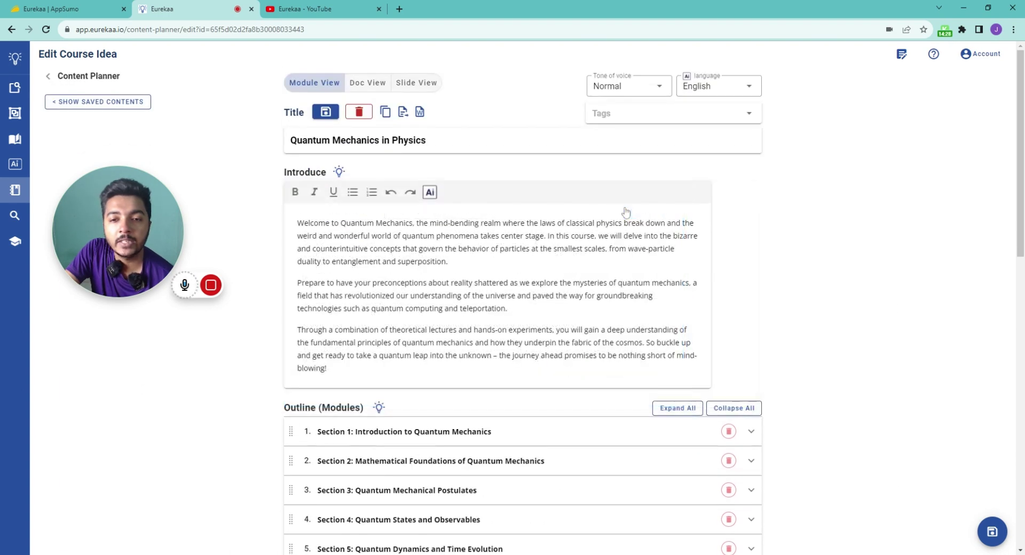
- Expand Section 1: Introduction to Quantum Mechanics, generate an AI summary for it and insert the text
{"action": "scroll", "coordinate": [742, 403], "scroll_direction": "down", "scroll_amount": 3}
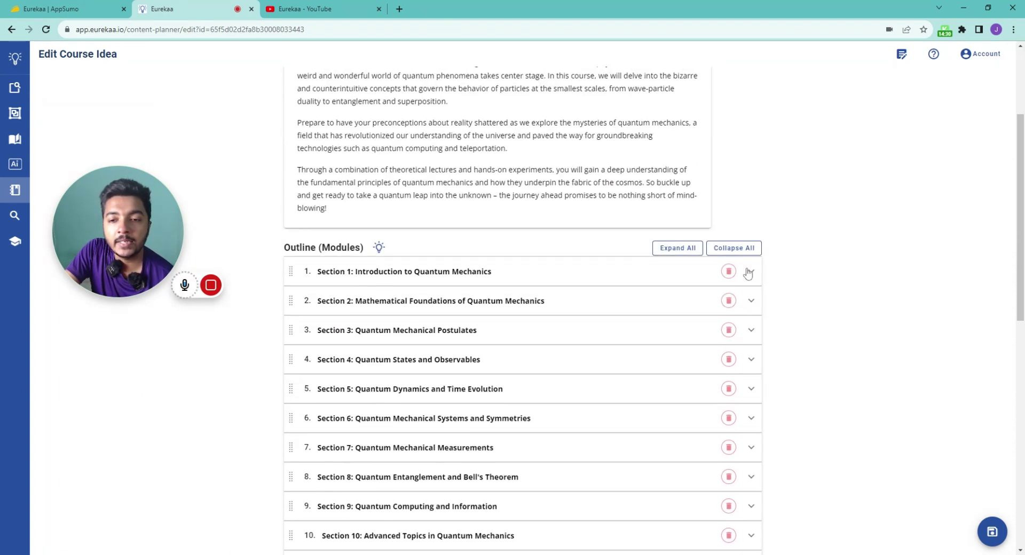
{"action": "left_click", "coordinate": [750, 271]}
{"action": "scroll", "coordinate": [391, 320], "scroll_direction": "down", "scroll_amount": 3}
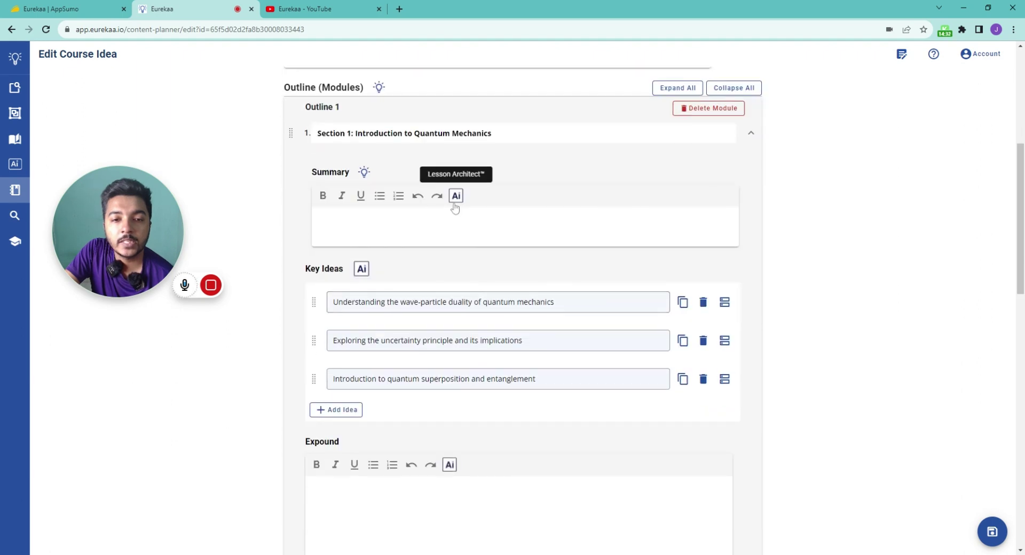
{"action": "left_click", "coordinate": [456, 196]}
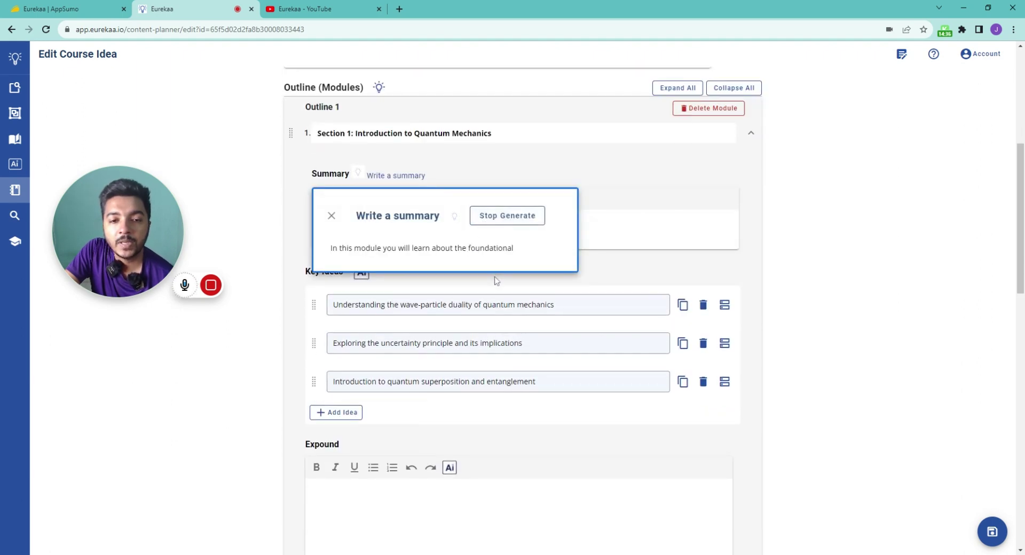
{"action": "left_click", "coordinate": [647, 215]}
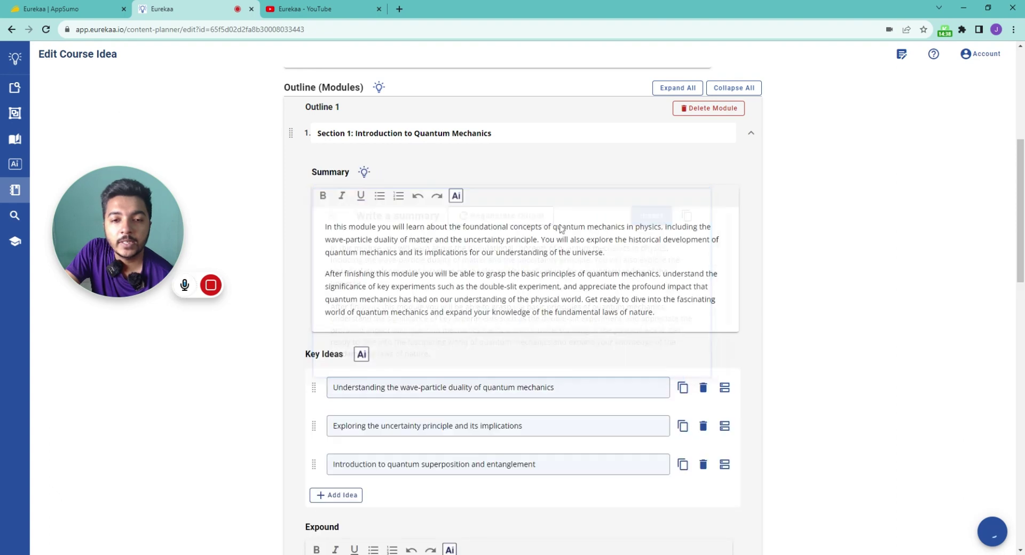
- Review the title, inserted summary and key ideas of Section 1
{"action": "scroll", "coordinate": [343, 228], "scroll_direction": "down", "scroll_amount": 4}
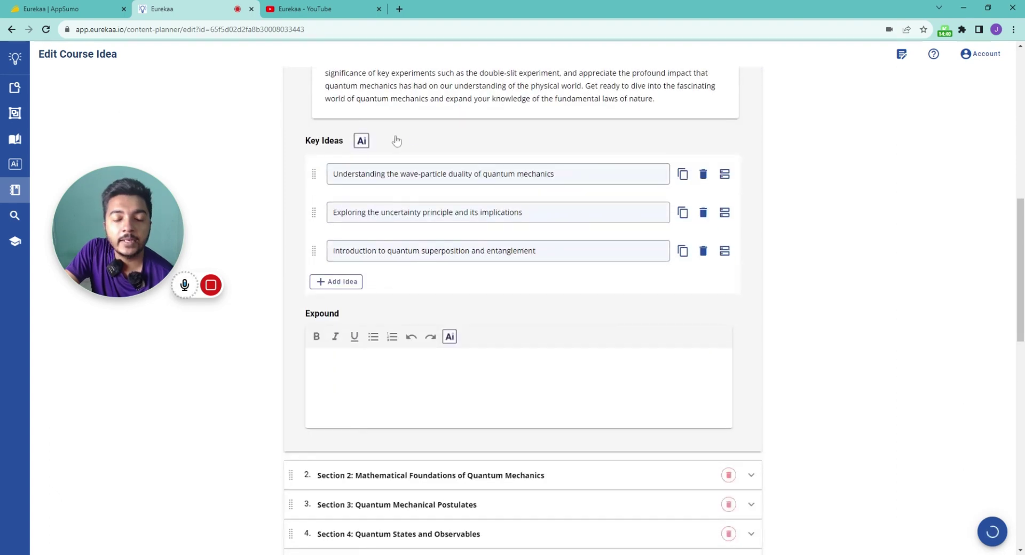
{"action": "mouse_move", "coordinate": [271, 284]}
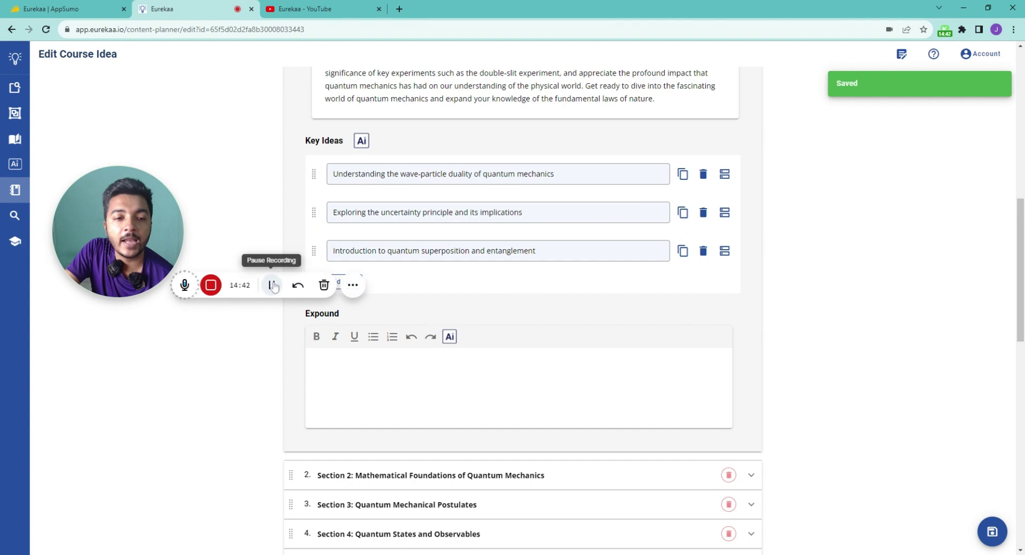
{"action": "scroll", "coordinate": [427, 250], "scroll_direction": "up", "scroll_amount": 1}
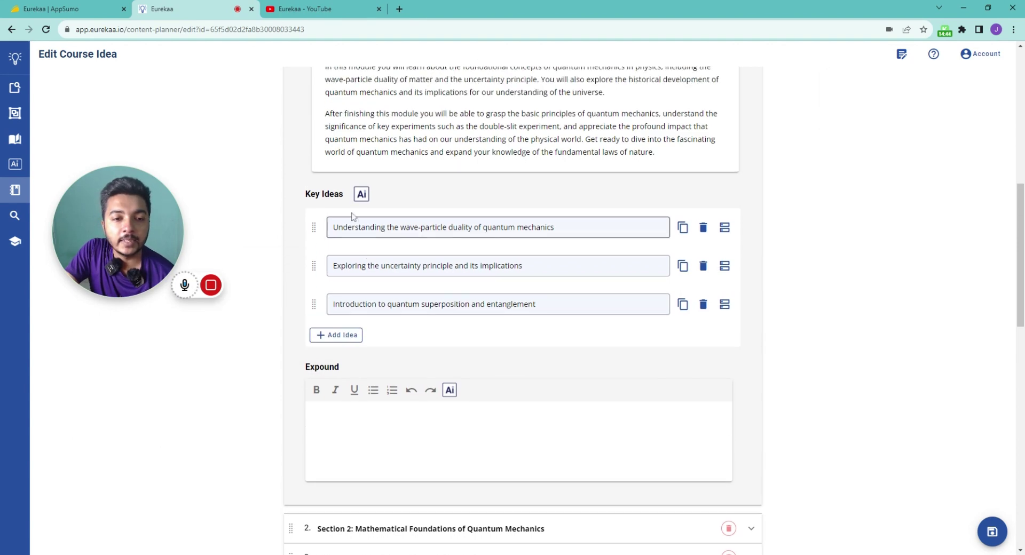
{"action": "scroll", "coordinate": [334, 224], "scroll_direction": "up", "scroll_amount": 4}
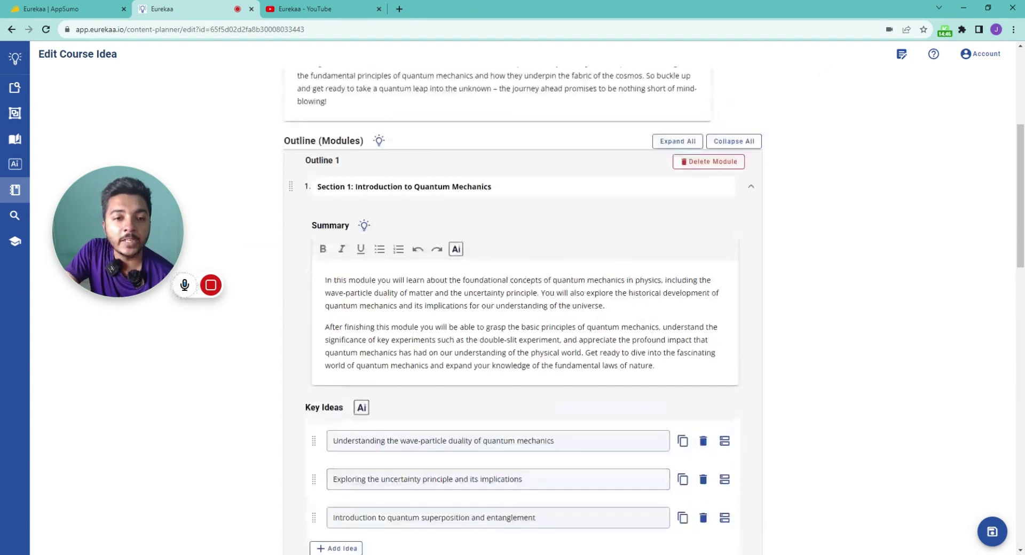
{"action": "left_click_drag", "start_coordinate": [355, 186], "coordinate": [477, 187]}
{"action": "scroll", "coordinate": [437, 253], "scroll_direction": "down", "scroll_amount": 3}
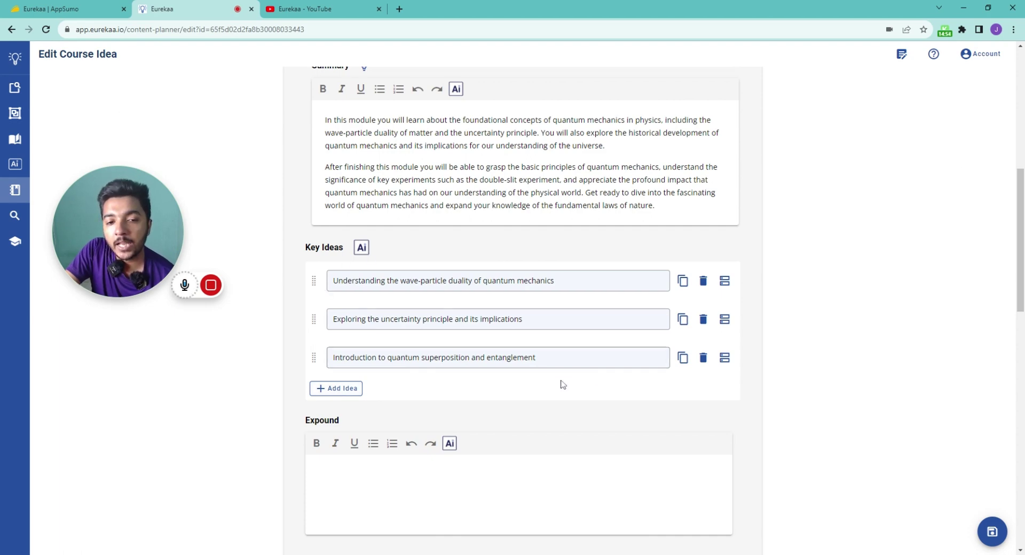
- Generate AI text that expounds upon Section 1's key ideas and insert it into the Expound field
{"action": "scroll", "coordinate": [460, 259], "scroll_direction": "down", "scroll_amount": 3}
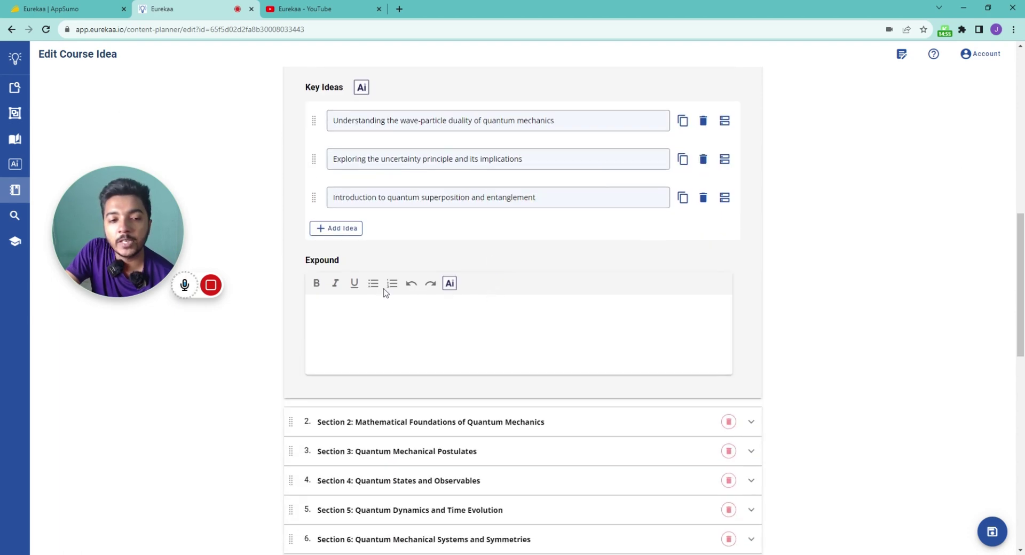
{"action": "left_click", "coordinate": [450, 284]}
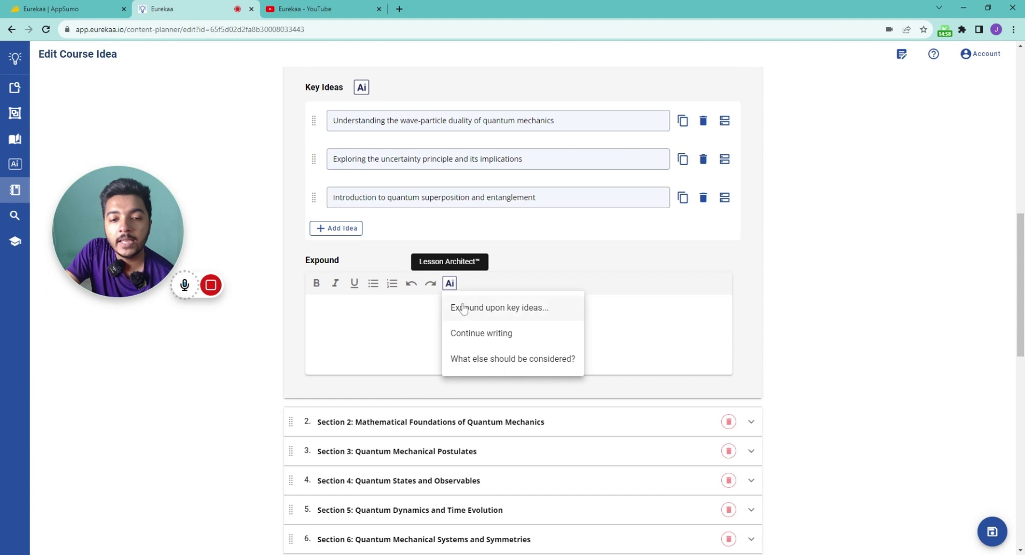
{"action": "left_click", "coordinate": [497, 314]}
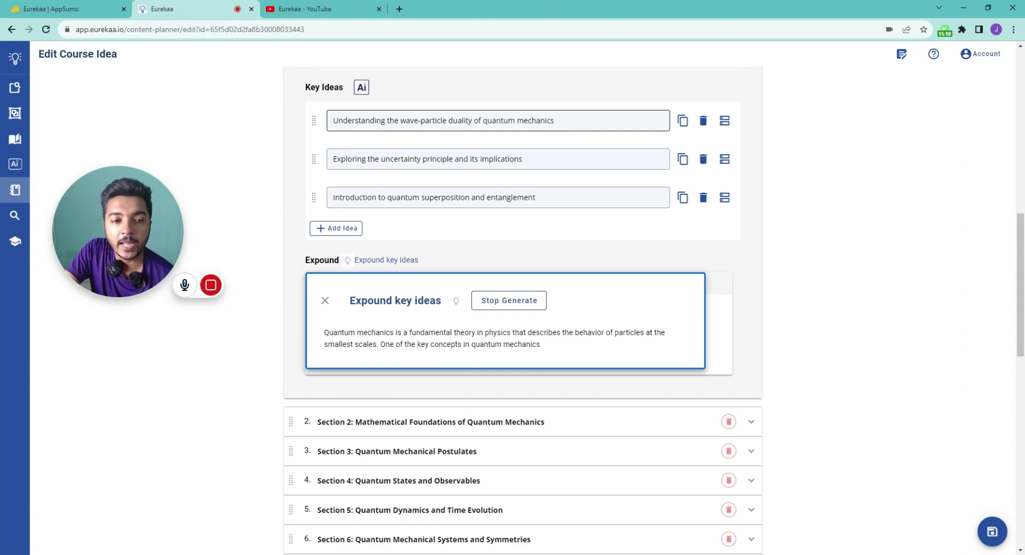
{"action": "scroll", "coordinate": [613, 349], "scroll_direction": "down", "scroll_amount": 5}
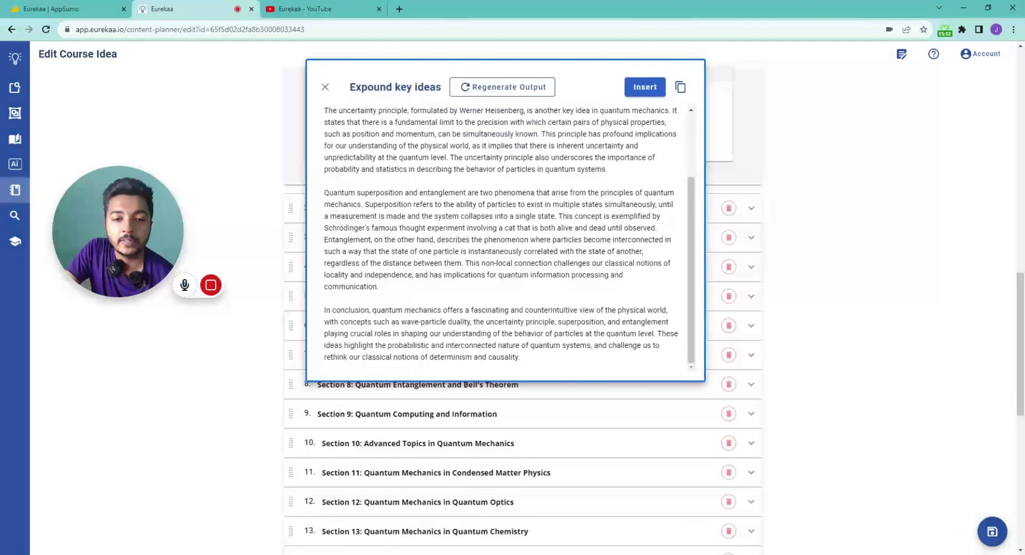
{"action": "scroll", "coordinate": [614, 227], "scroll_direction": "up", "scroll_amount": 5}
{"action": "left_click", "coordinate": [645, 301]}
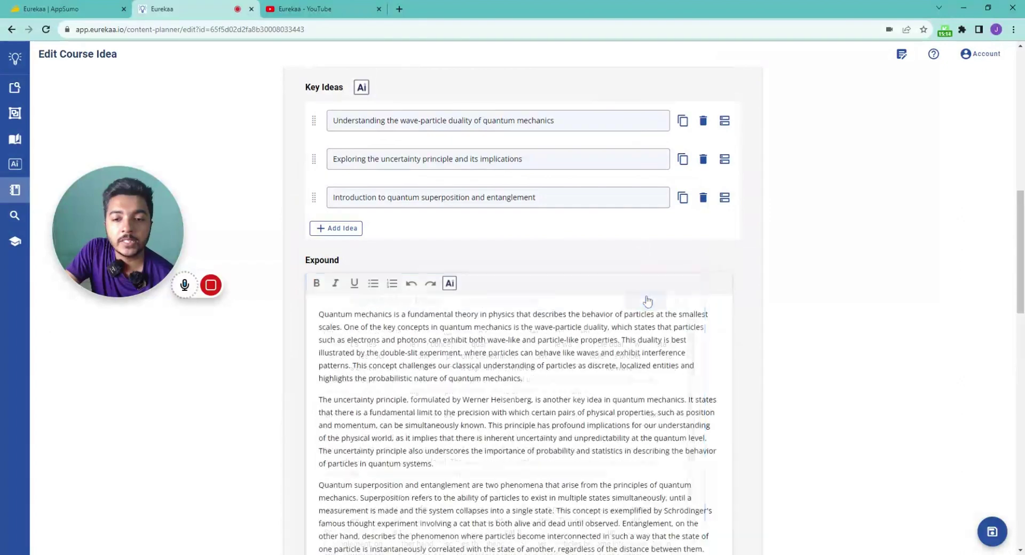
- Look through the course modules and examine the summaries, key ideas and expounded text of the sections
{"action": "scroll", "coordinate": [646, 299], "scroll_direction": "down", "scroll_amount": 4}
{"action": "scroll", "coordinate": [612, 330], "scroll_direction": "down", "scroll_amount": 13}
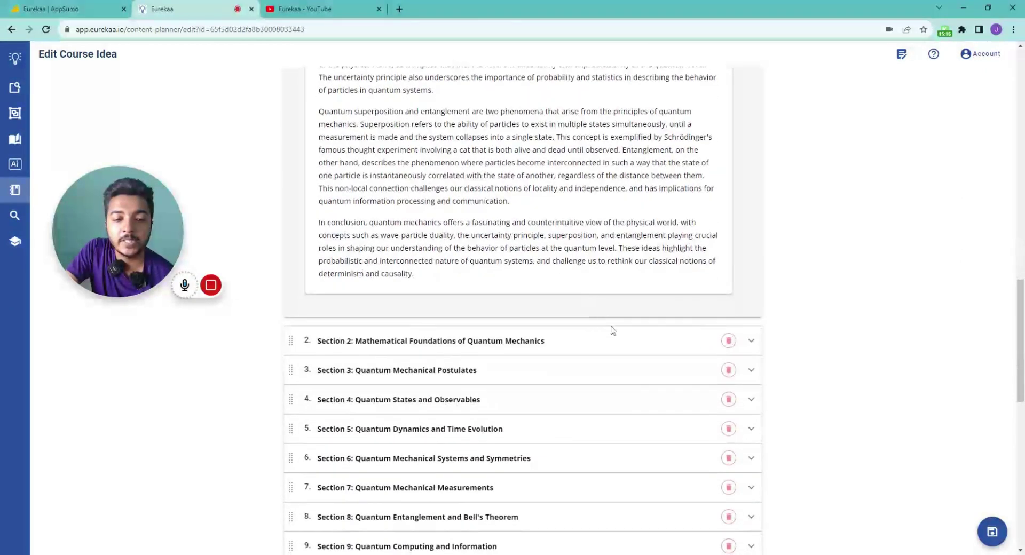
{"action": "scroll", "coordinate": [614, 334], "scroll_direction": "down", "scroll_amount": 2}
{"action": "scroll", "coordinate": [614, 334], "scroll_direction": "up", "scroll_amount": 12}
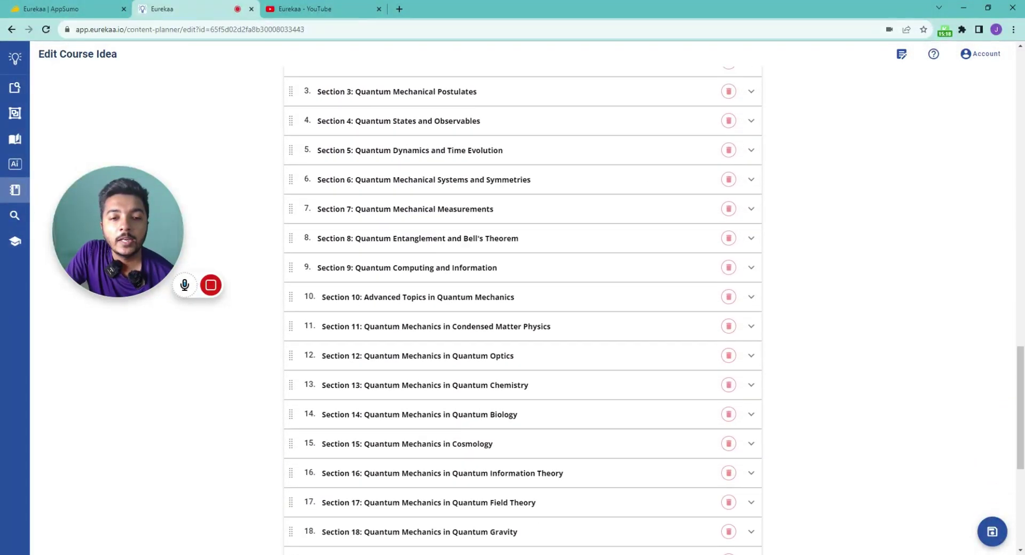
{"action": "scroll", "coordinate": [614, 333], "scroll_direction": "down", "scroll_amount": 3}
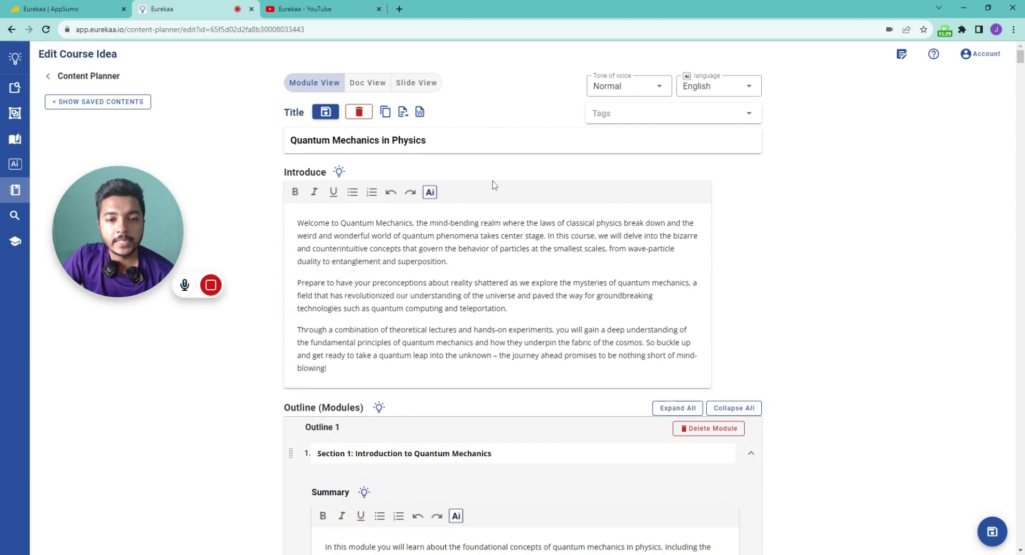
{"action": "scroll", "coordinate": [773, 277], "scroll_direction": "down", "scroll_amount": 10}
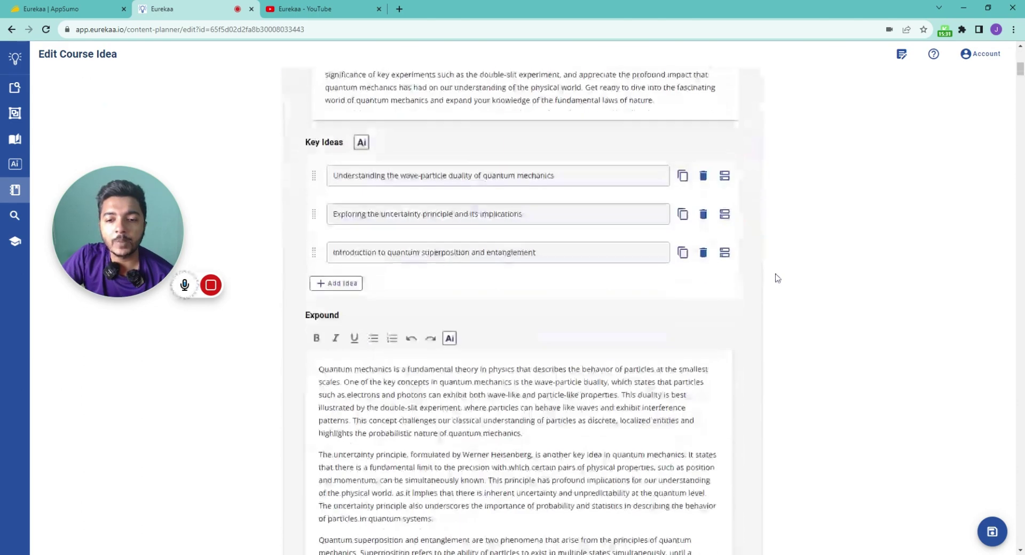
{"action": "scroll", "coordinate": [778, 278], "scroll_direction": "down", "scroll_amount": 20}
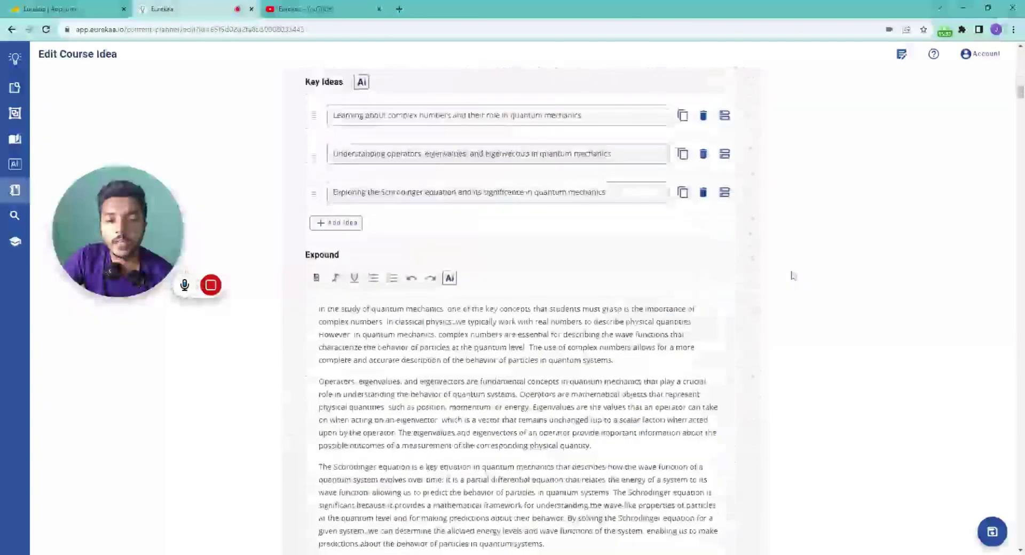
{"action": "scroll", "coordinate": [793, 275], "scroll_direction": "down", "scroll_amount": 20}
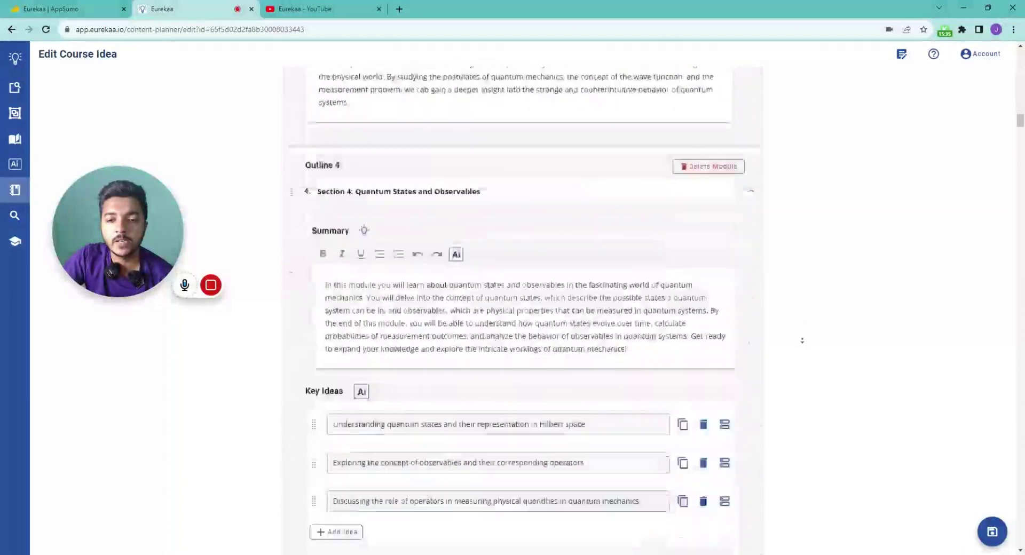
{"action": "scroll", "coordinate": [802, 340], "scroll_direction": "up", "scroll_amount": 12}
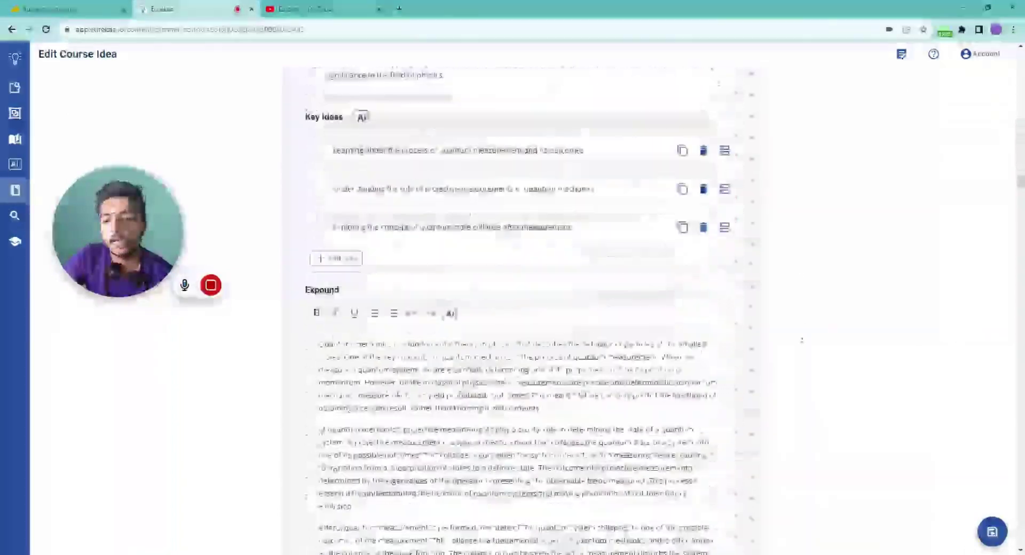
{"action": "scroll", "coordinate": [801, 340], "scroll_direction": "up", "scroll_amount": 20}
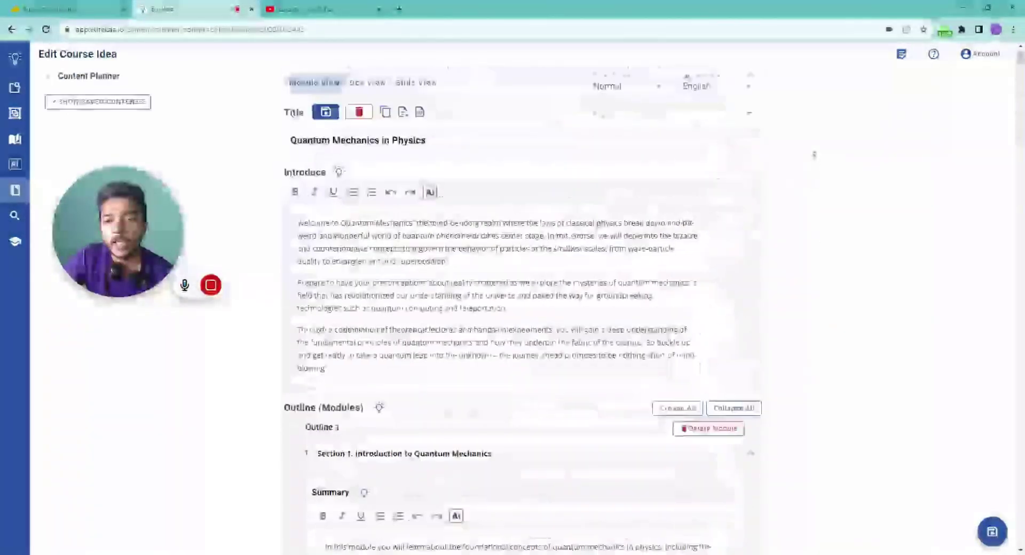
- Show the course in Doc View and read through it from the introduction to the Conclusion after Section 25
{"action": "left_click", "coordinate": [357, 84]}
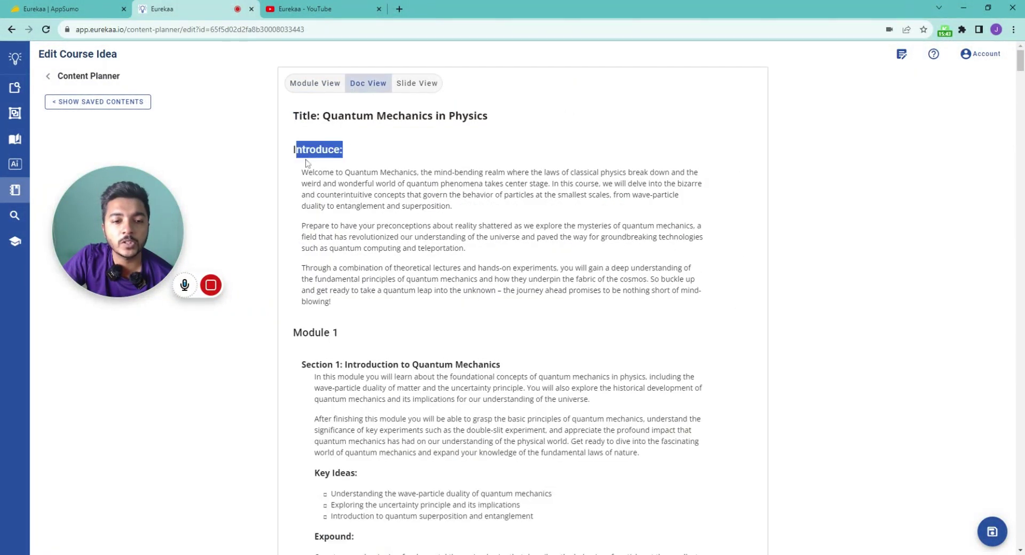
{"action": "scroll", "coordinate": [479, 216], "scroll_direction": "down", "scroll_amount": 5}
{"action": "scroll", "coordinate": [567, 248], "scroll_direction": "down", "scroll_amount": 4}
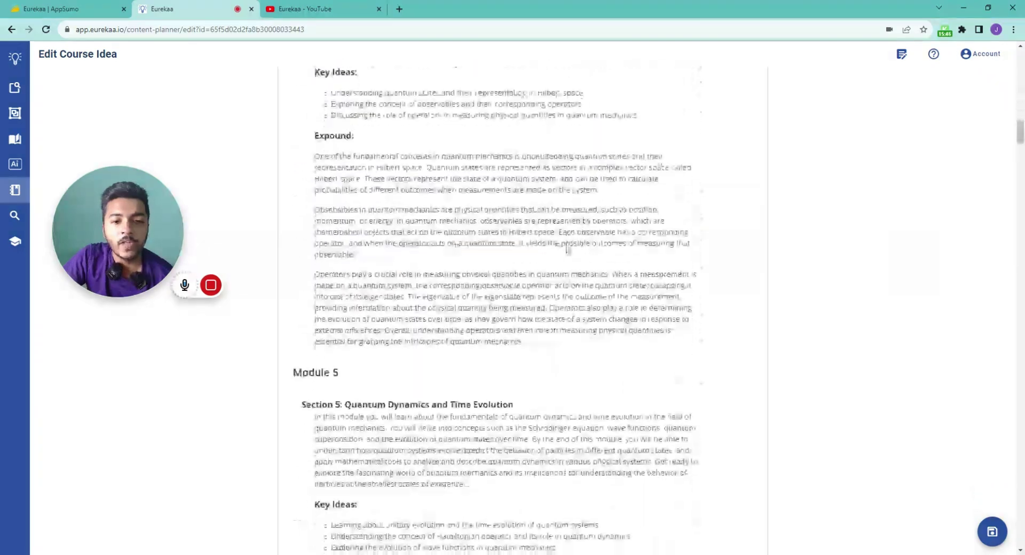
{"action": "scroll", "coordinate": [567, 248], "scroll_direction": "down", "scroll_amount": 8}
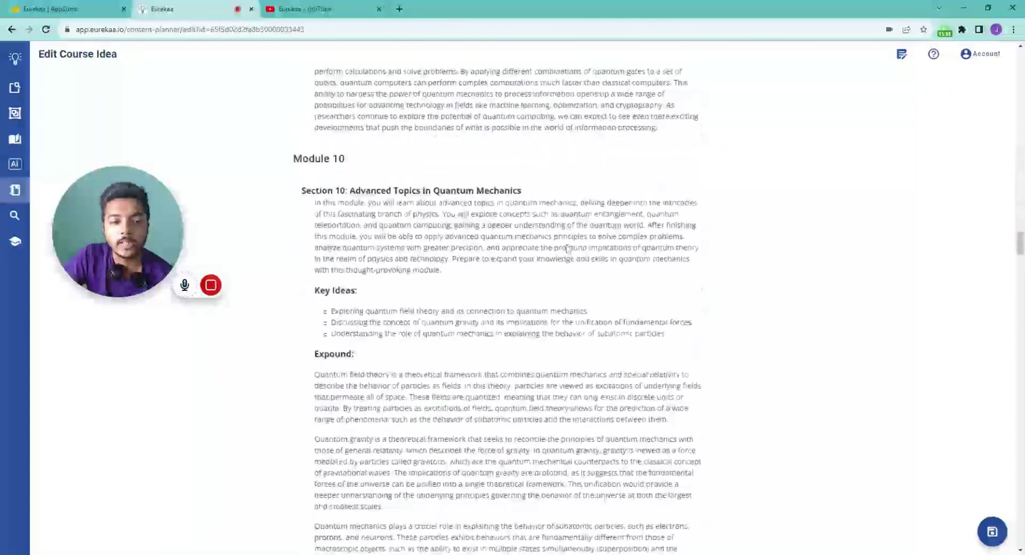
{"action": "scroll", "coordinate": [567, 248], "scroll_direction": "down", "scroll_amount": 18}
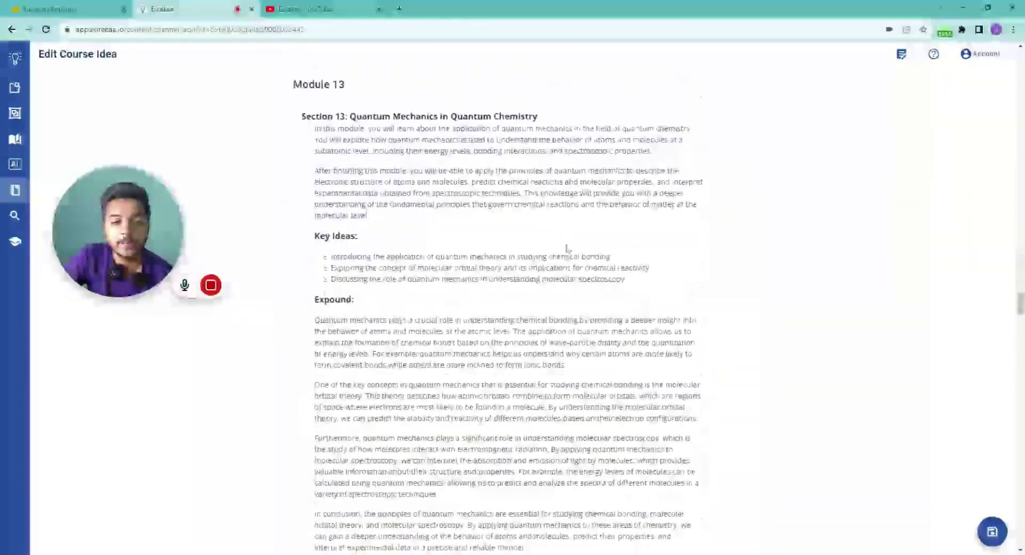
{"action": "scroll", "coordinate": [566, 248], "scroll_direction": "down", "scroll_amount": 20}
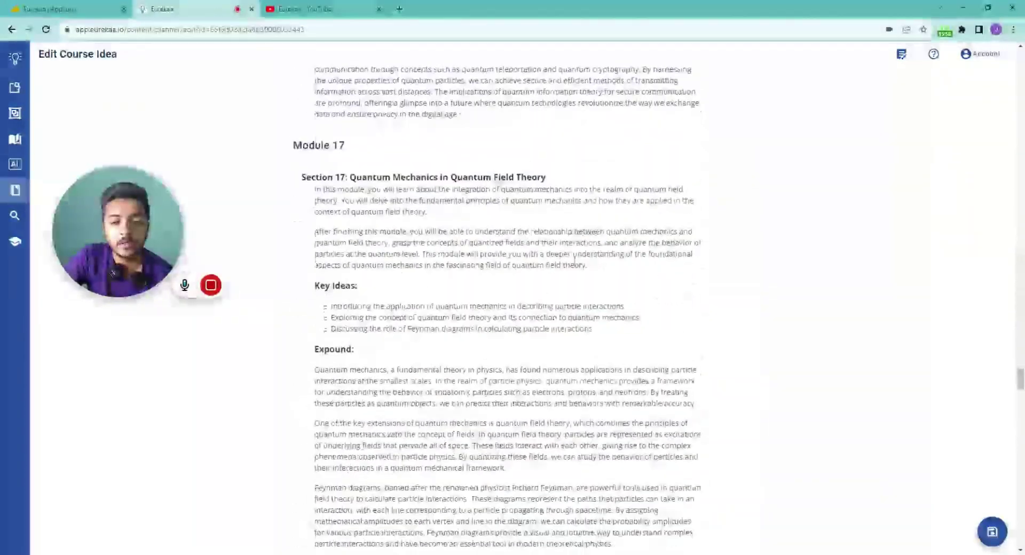
{"action": "scroll", "coordinate": [574, 259], "scroll_direction": "down", "scroll_amount": 20}
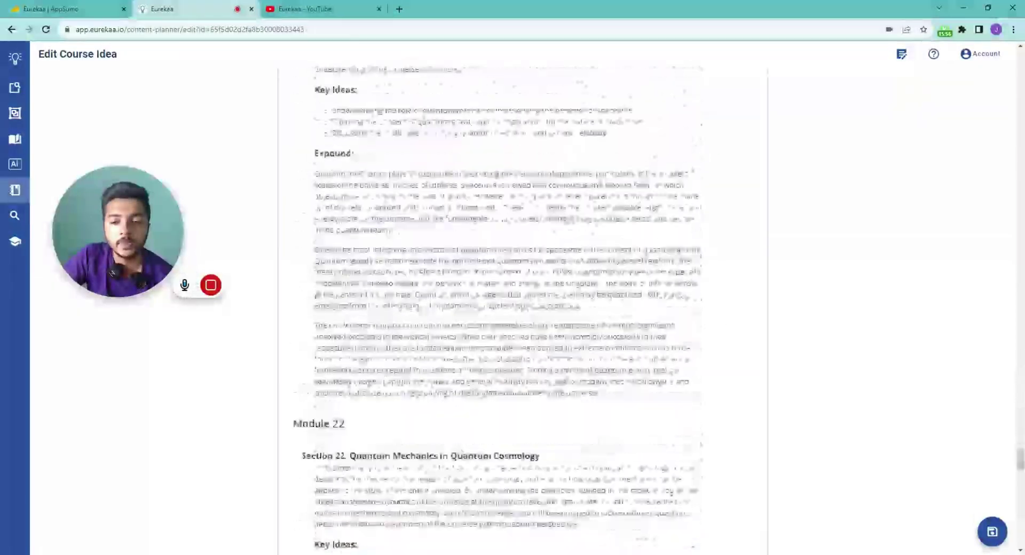
{"action": "scroll", "coordinate": [783, 501], "scroll_direction": "down", "scroll_amount": 20}
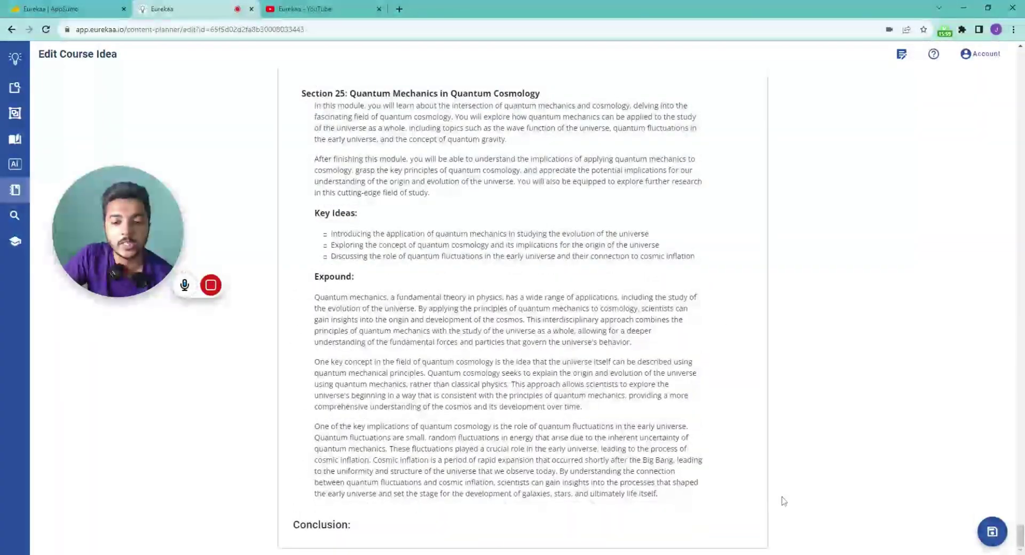
{"action": "key", "text": "Home"}
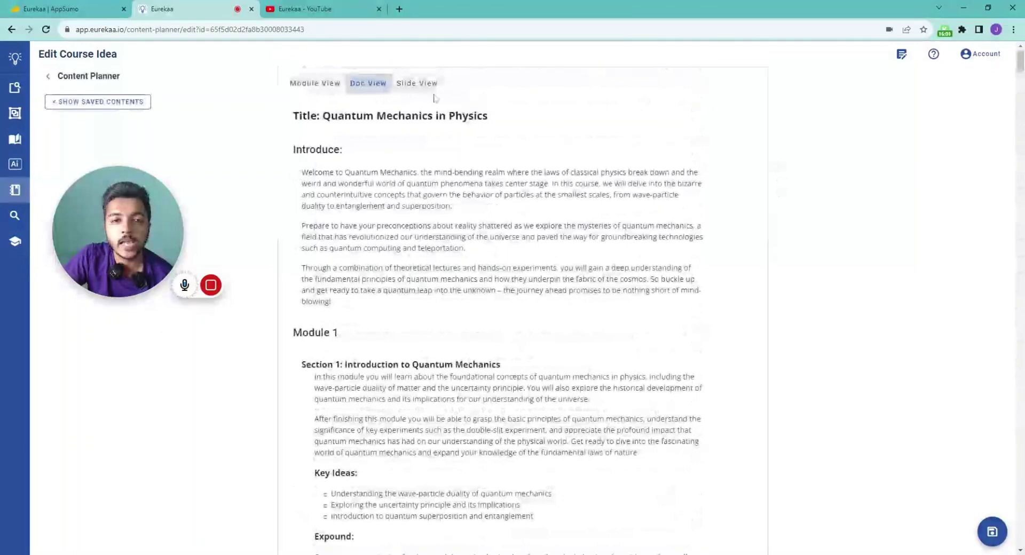
- Show the course in Slide View and look through the slides of Sections 1 and 2
{"action": "left_click", "coordinate": [405, 86]}
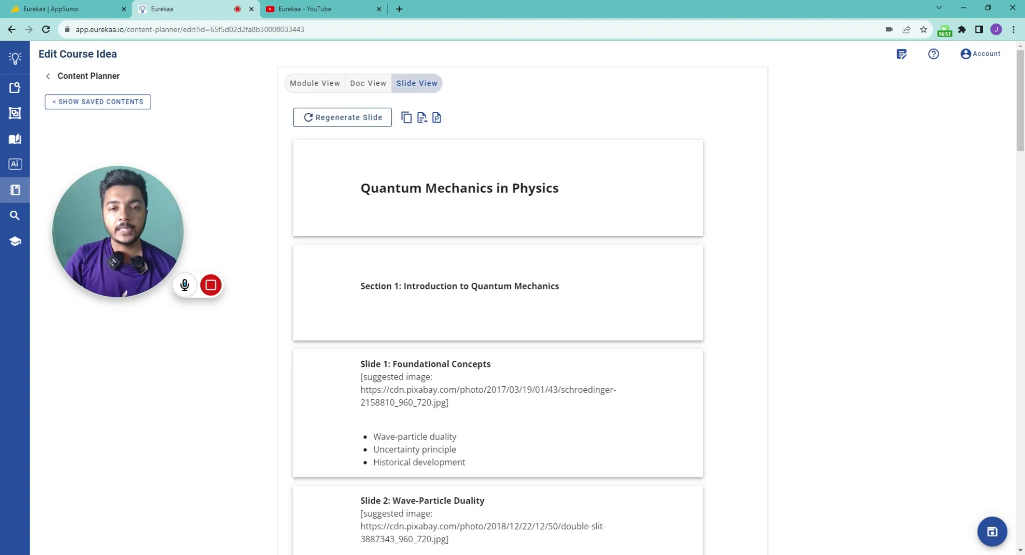
{"action": "left_click_drag", "start_coordinate": [362, 187], "coordinate": [607, 197]}
{"action": "scroll", "coordinate": [607, 199], "scroll_direction": "down", "scroll_amount": 8}
{"action": "scroll", "coordinate": [604, 222], "scroll_direction": "down", "scroll_amount": 8}
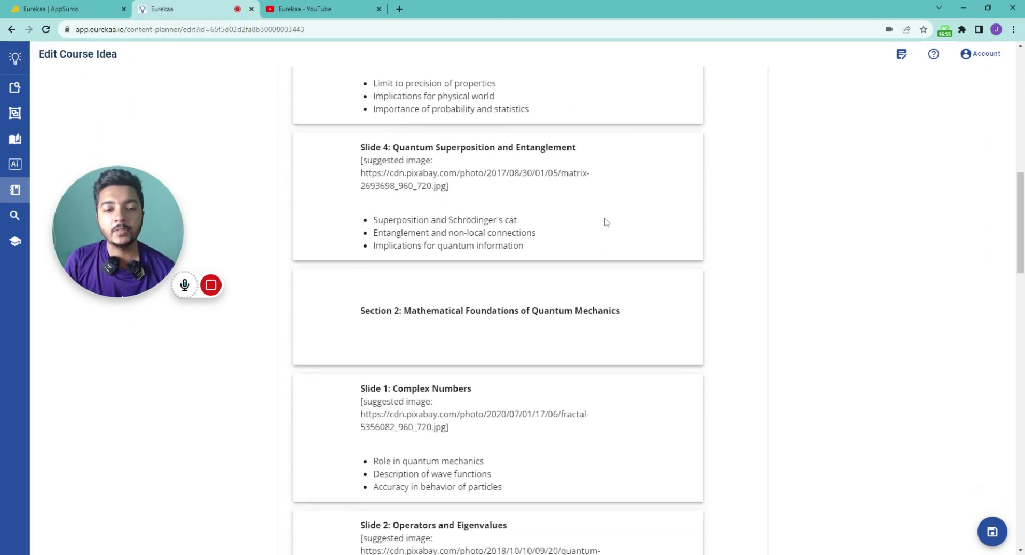
- Look through the Section 2 slides, from the Complex Numbers bullet points to the slides that follow
{"action": "left_click_drag", "start_coordinate": [373, 181], "coordinate": [504, 208]}
{"action": "scroll", "coordinate": [549, 261], "scroll_direction": "down", "scroll_amount": 4}
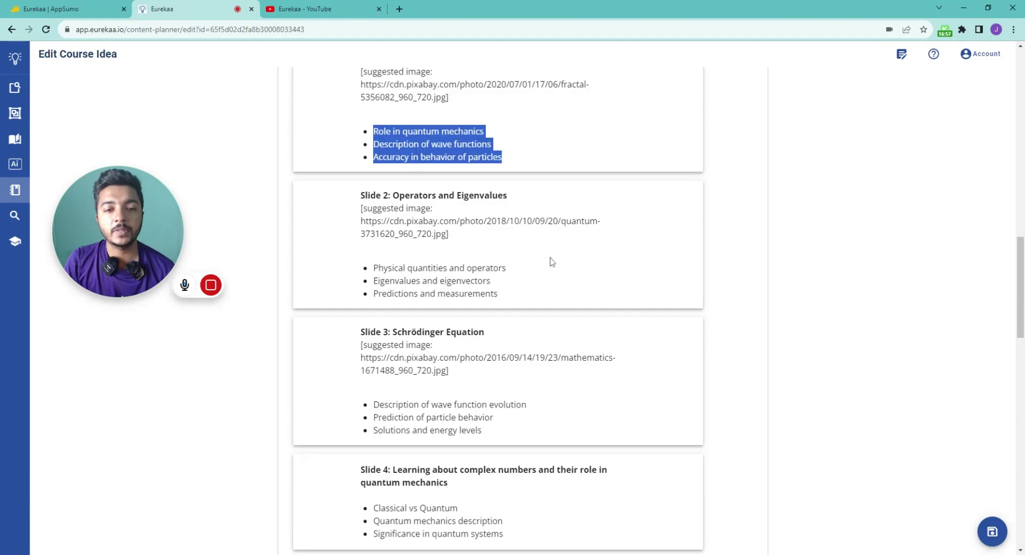
{"action": "scroll", "coordinate": [483, 327], "scroll_direction": "up", "scroll_amount": 4}
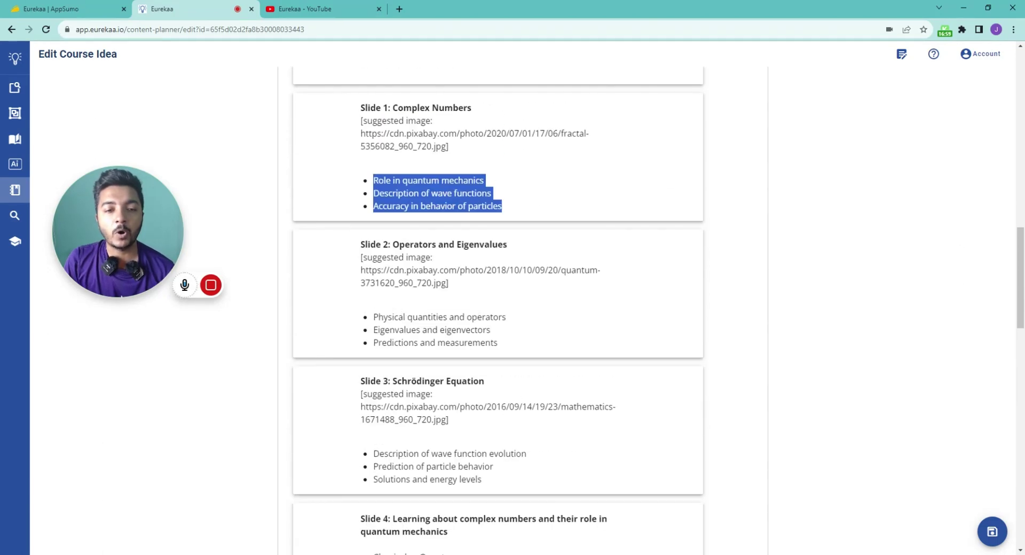
- Open the suggested image link of the Operators and Eigenvalues slide in a new tab, and return to the slides
{"action": "left_click_drag", "start_coordinate": [361, 271], "coordinate": [441, 284]}
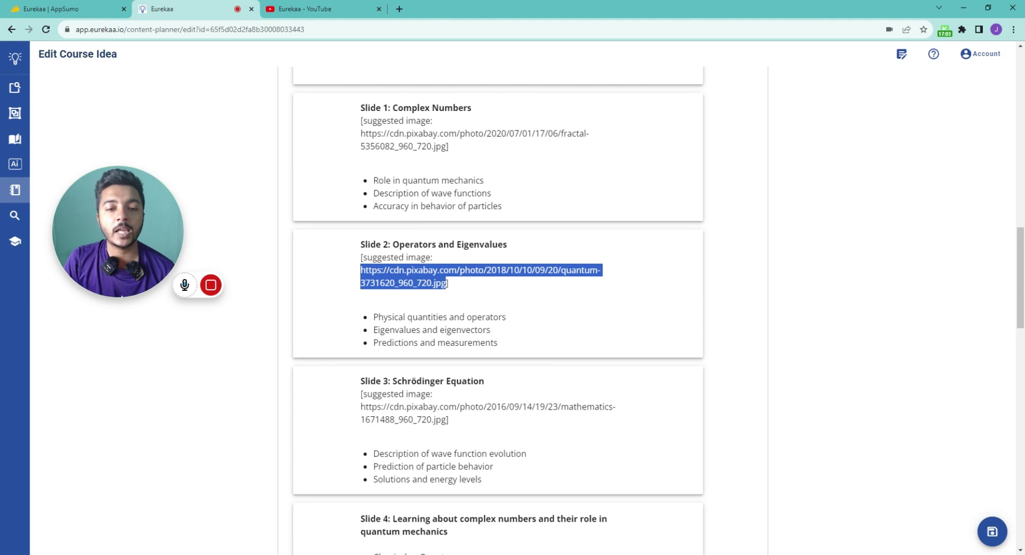
{"action": "right_click", "coordinate": [447, 283]}
{"action": "left_click", "coordinate": [487, 318]}
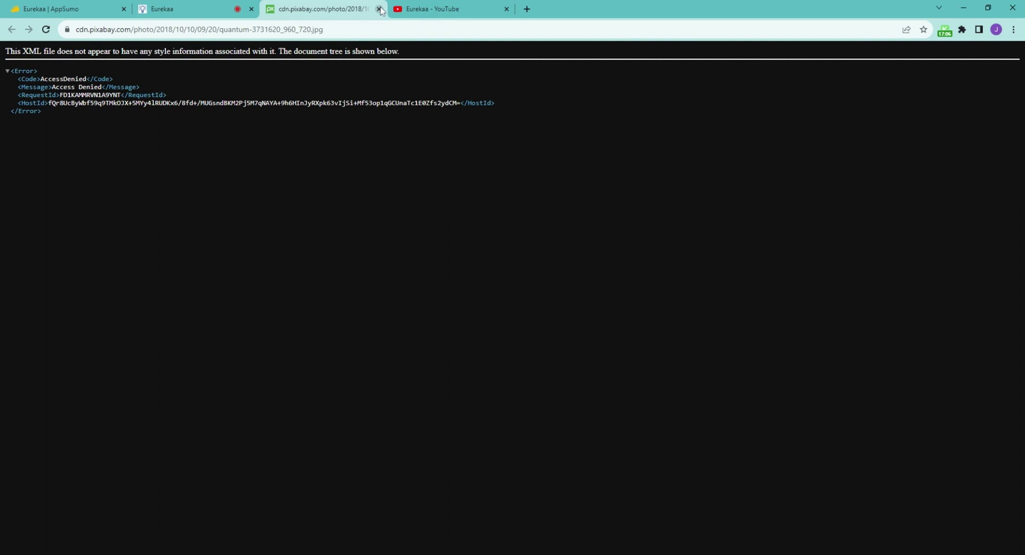
{"action": "left_click", "coordinate": [379, 9]}
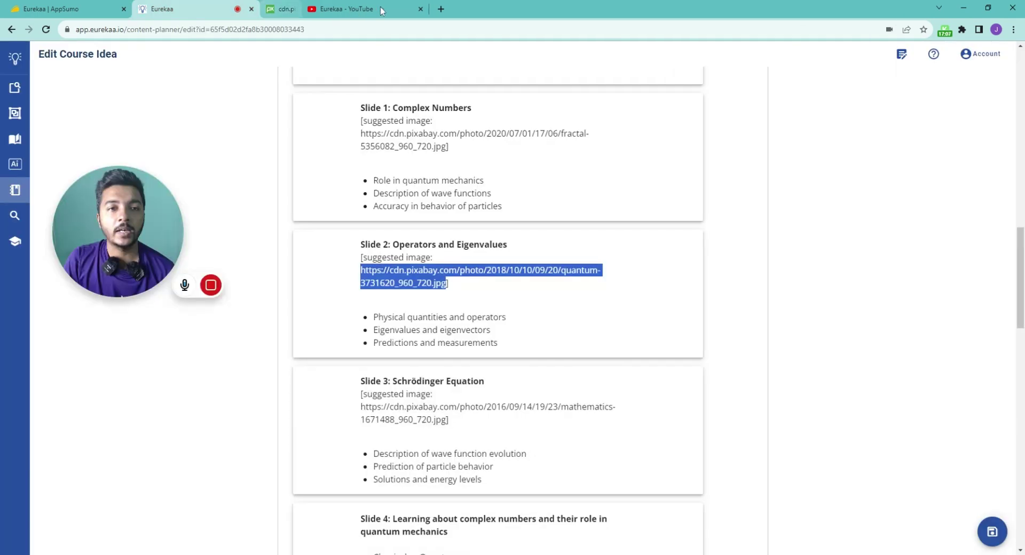
{"action": "left_click", "coordinate": [470, 285]}
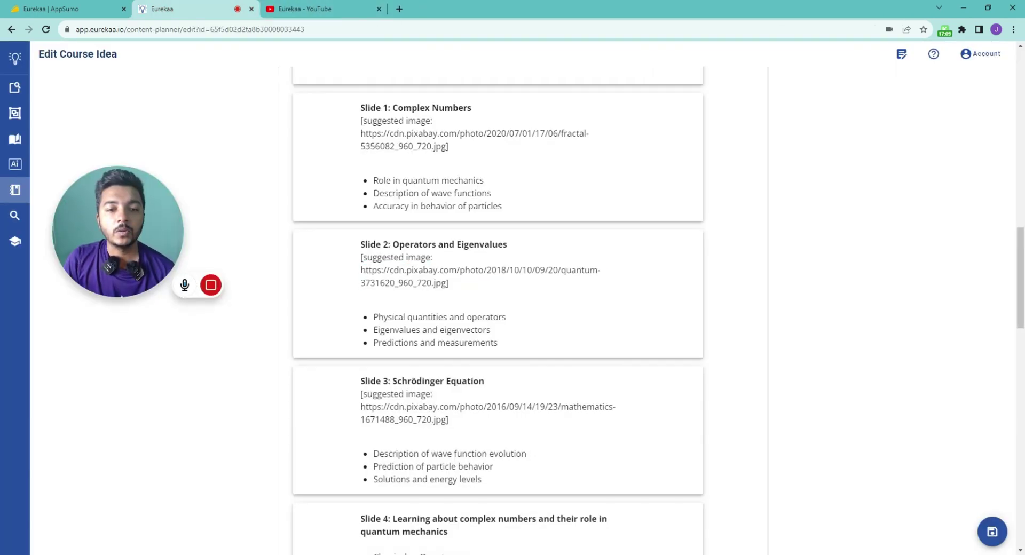
- Return the Quantum Mechanics in Physics course to Module View and save it
{"action": "scroll", "coordinate": [587, 139], "scroll_direction": "up", "scroll_amount": 15}
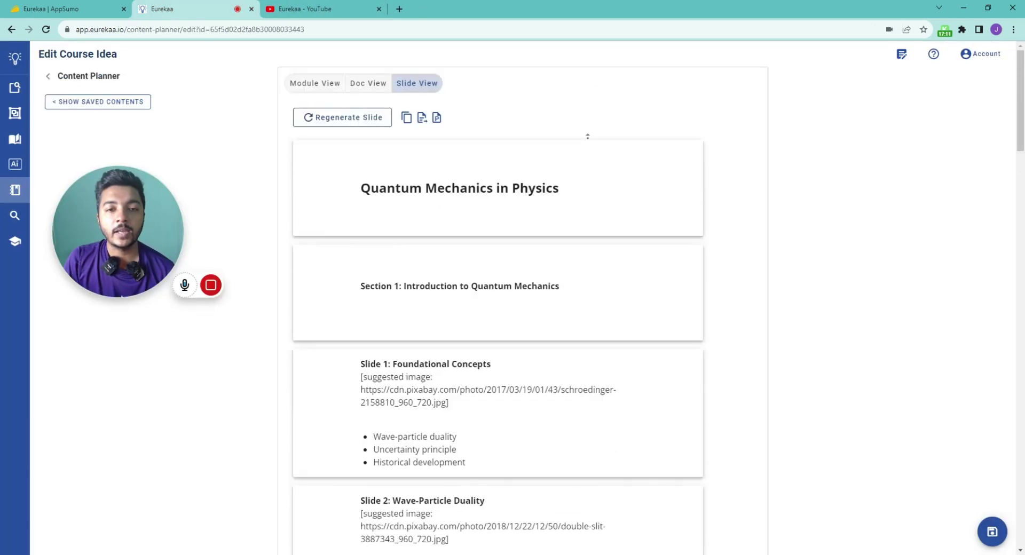
{"action": "left_click", "coordinate": [313, 90]}
{"action": "left_click", "coordinate": [328, 122]}
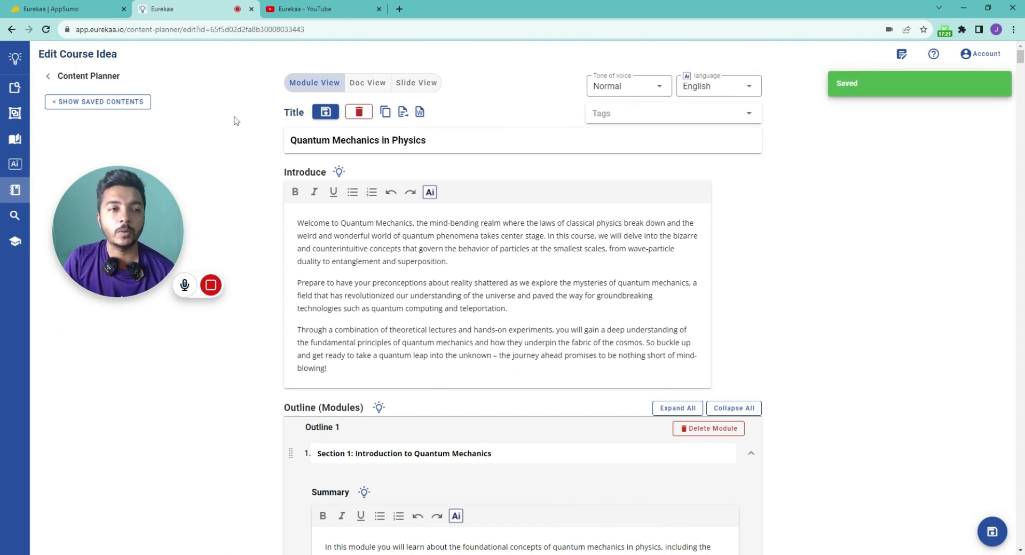
- Look through the saved contents beside the course and go back to the Content Planner overview
{"action": "mouse_move", "coordinate": [22, 191]}
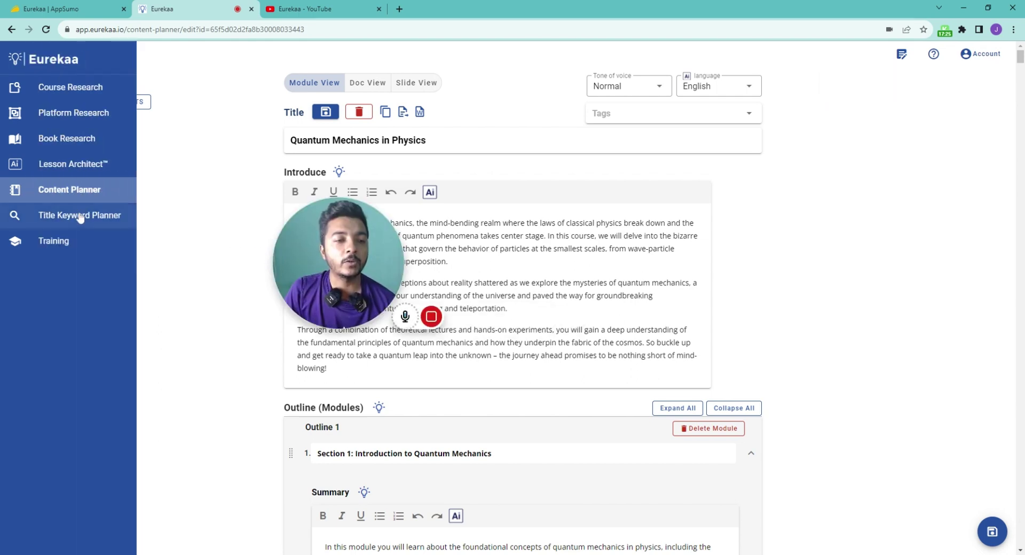
{"action": "left_click", "coordinate": [129, 103]}
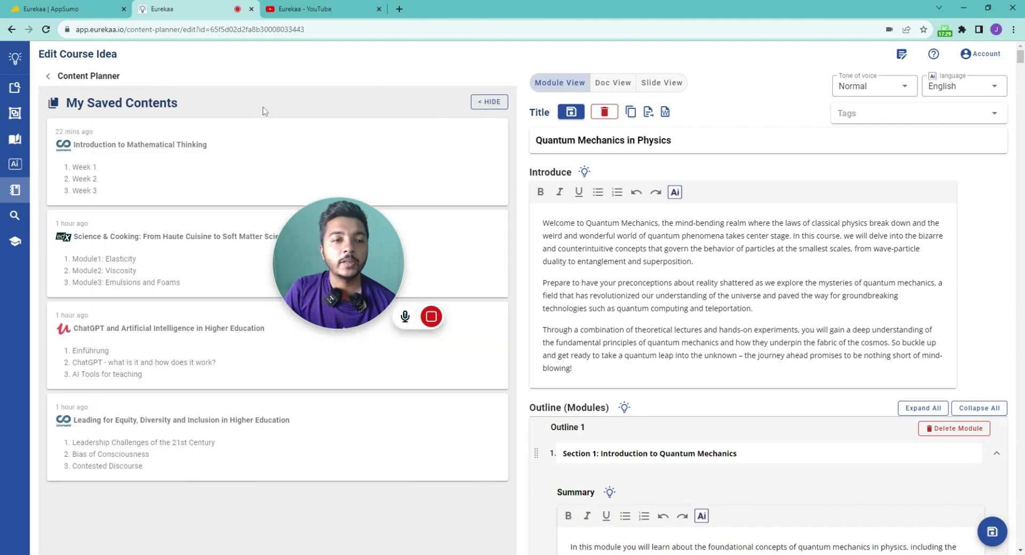
{"action": "scroll", "coordinate": [152, 229], "scroll_direction": "down", "scroll_amount": 10}
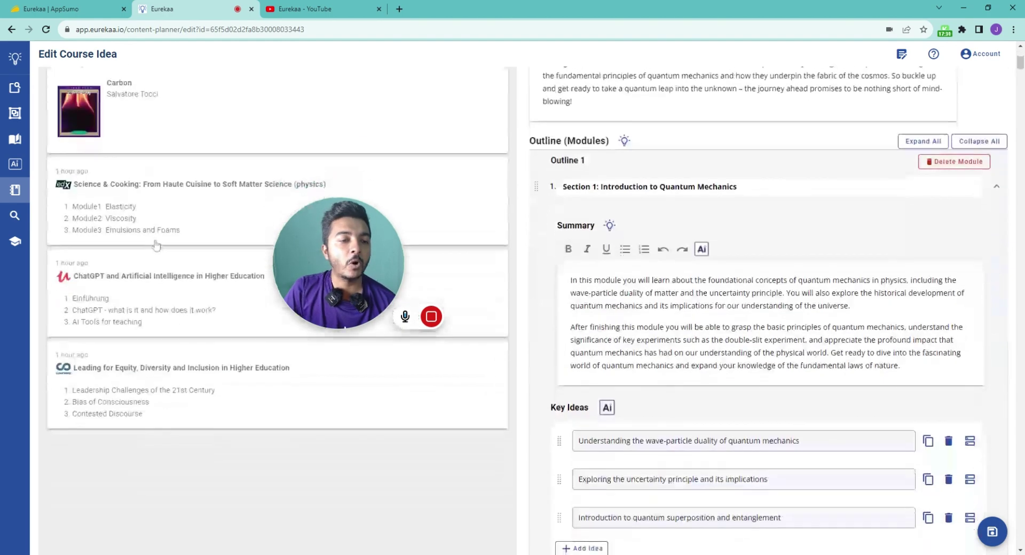
{"action": "scroll", "coordinate": [156, 256], "scroll_direction": "up", "scroll_amount": 10}
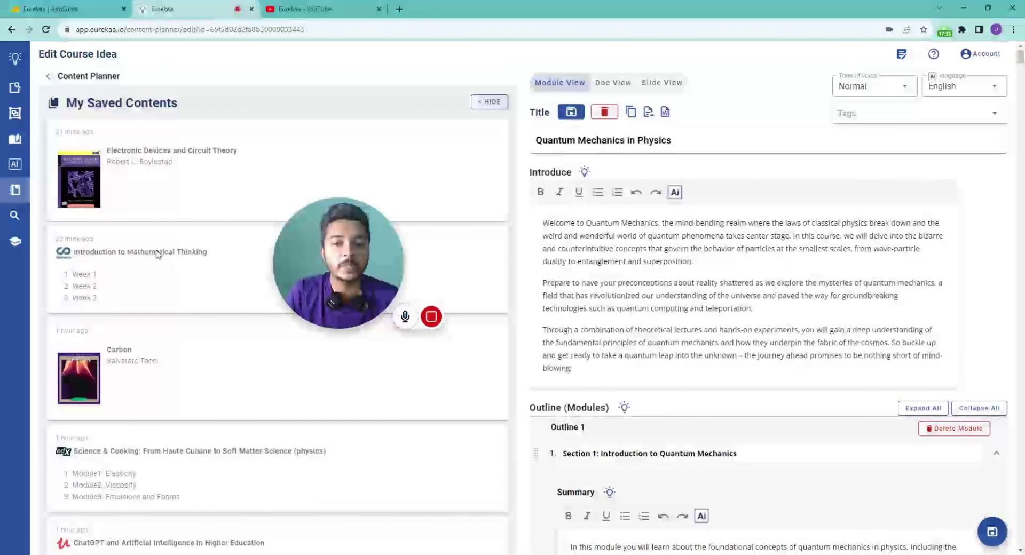
{"action": "left_click", "coordinate": [51, 78]}
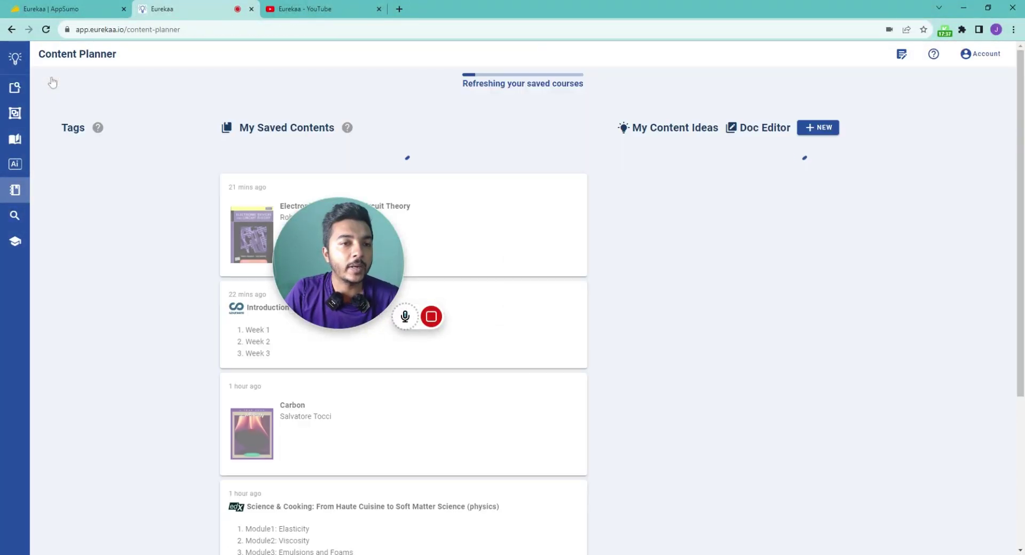
{"action": "left_click_drag", "start_coordinate": [430, 281], "coordinate": [787, 251]}
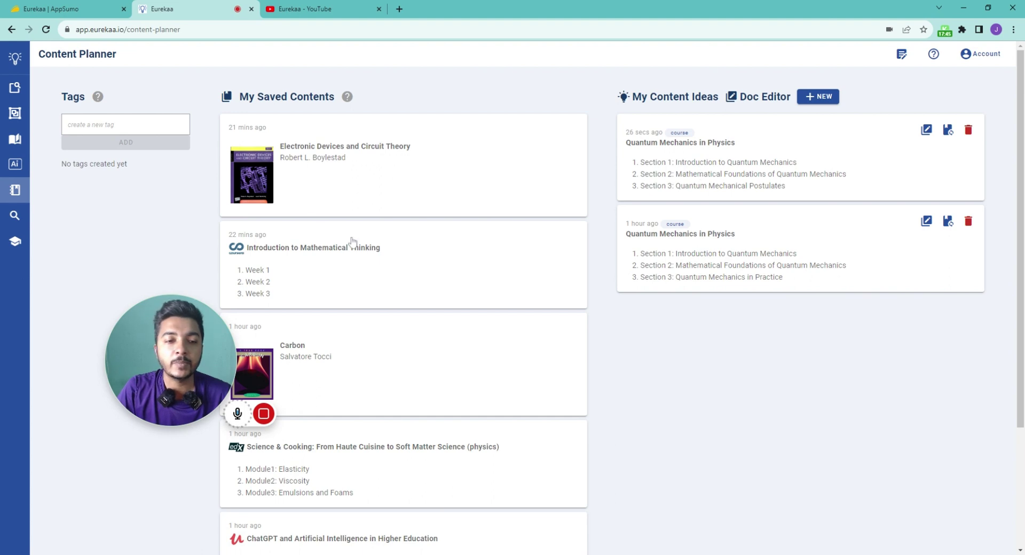
- Open the Title Keyword Planner and search for the keyword "Linear Algebra"
{"action": "mouse_move", "coordinate": [81, 219]}
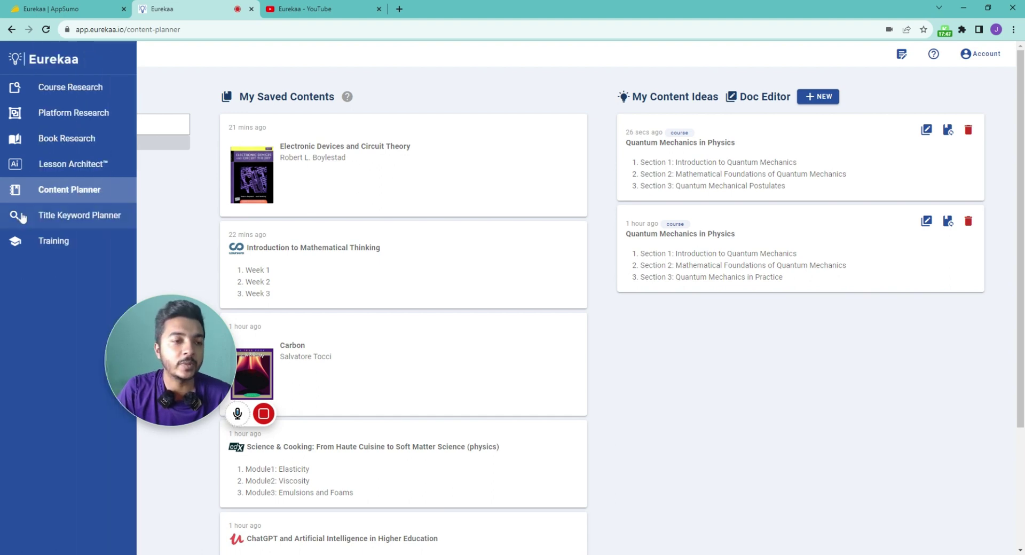
{"action": "left_click", "coordinate": [80, 217]}
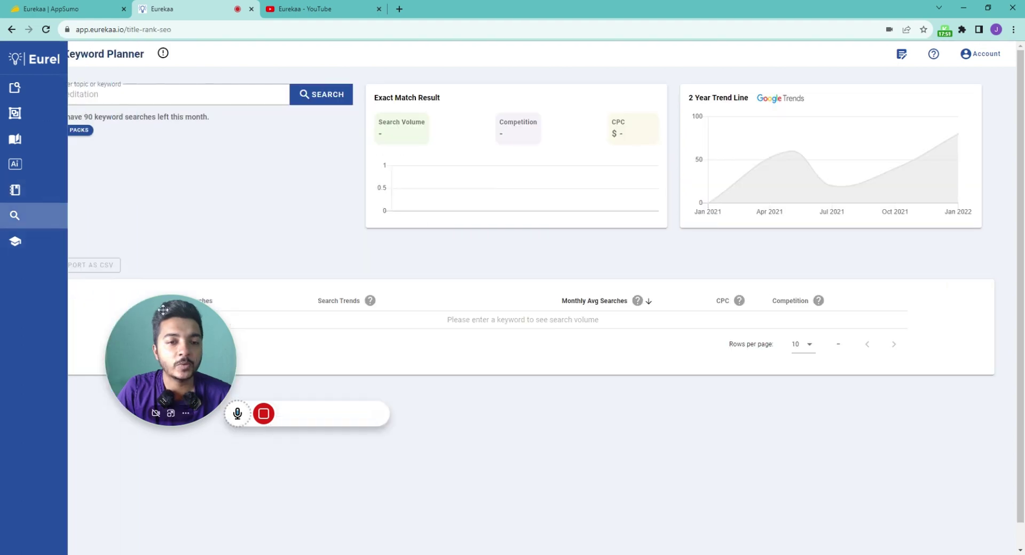
{"action": "left_click_drag", "start_coordinate": [159, 320], "coordinate": [629, 390]}
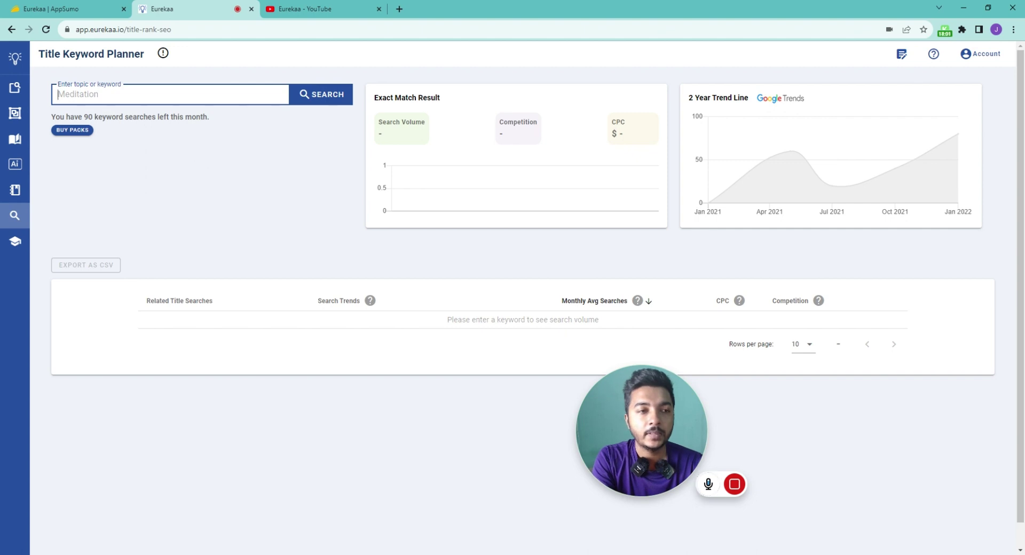
{"action": "type", "text": "Linear Algebra"}
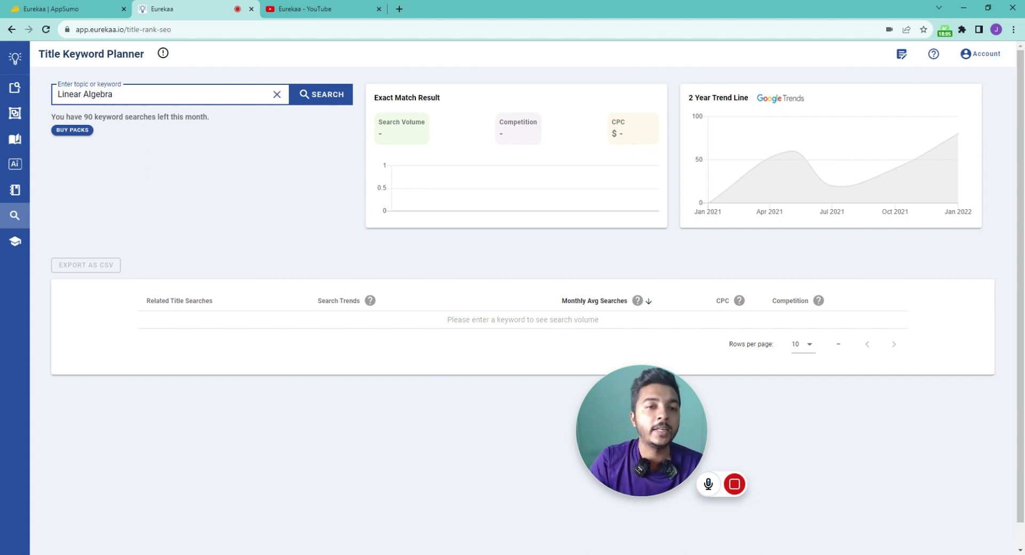
{"action": "left_click", "coordinate": [332, 101]}
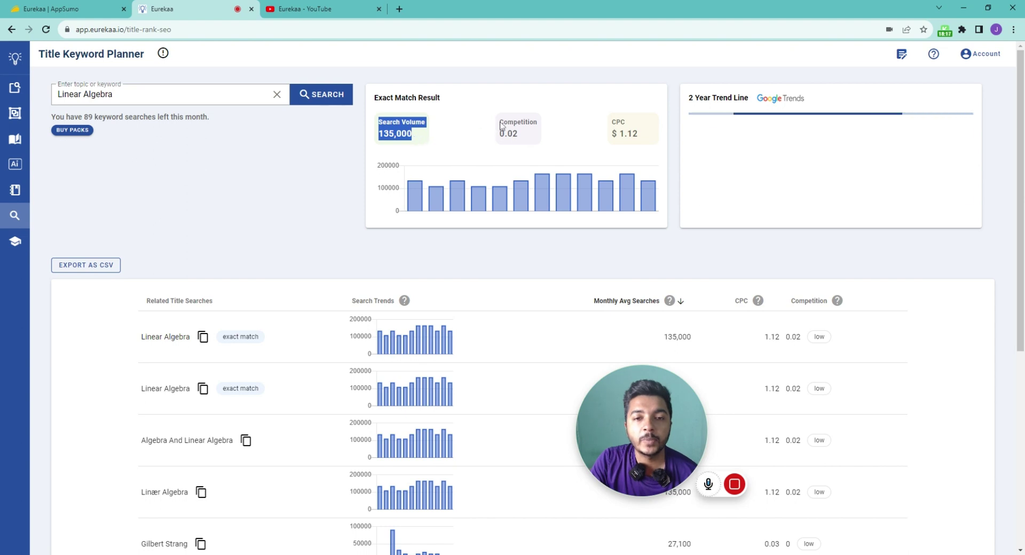
- Examine the keyword's competition, CPC and trend charts, and look through the list of related title searches
{"action": "left_click_drag", "start_coordinate": [503, 122], "coordinate": [659, 142]}
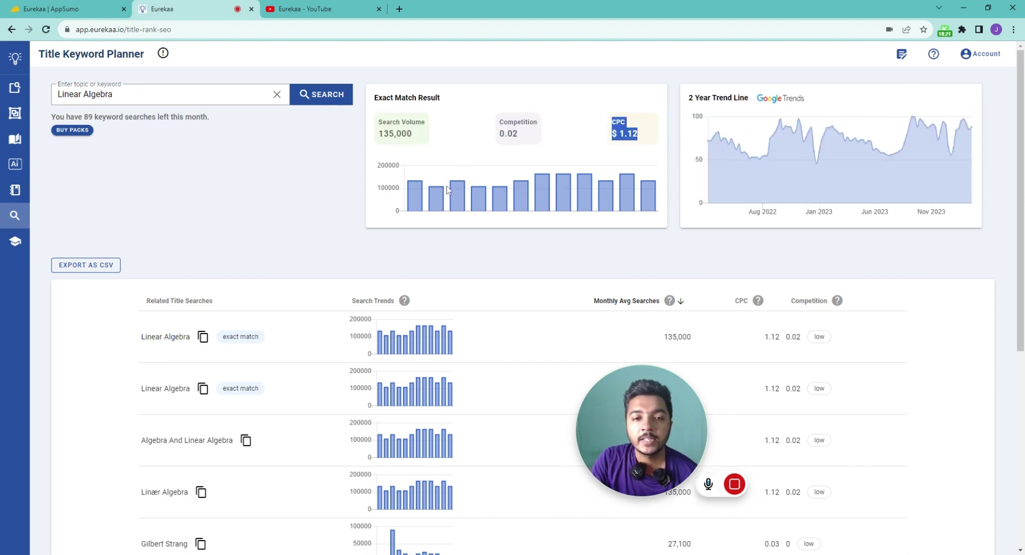
{"action": "left_click_drag", "start_coordinate": [599, 423], "coordinate": [166, 210]}
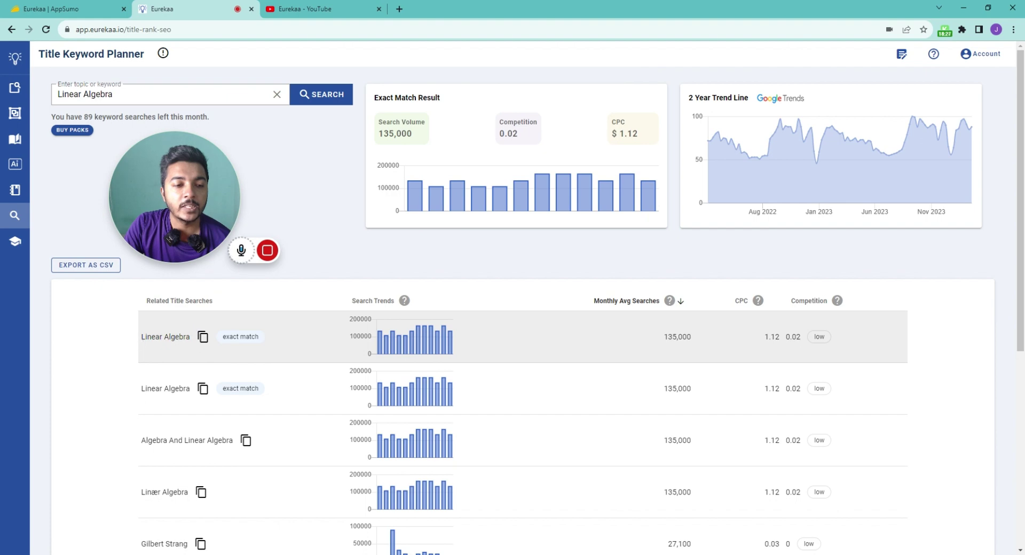
{"action": "scroll", "coordinate": [171, 398], "scroll_direction": "down", "scroll_amount": 2}
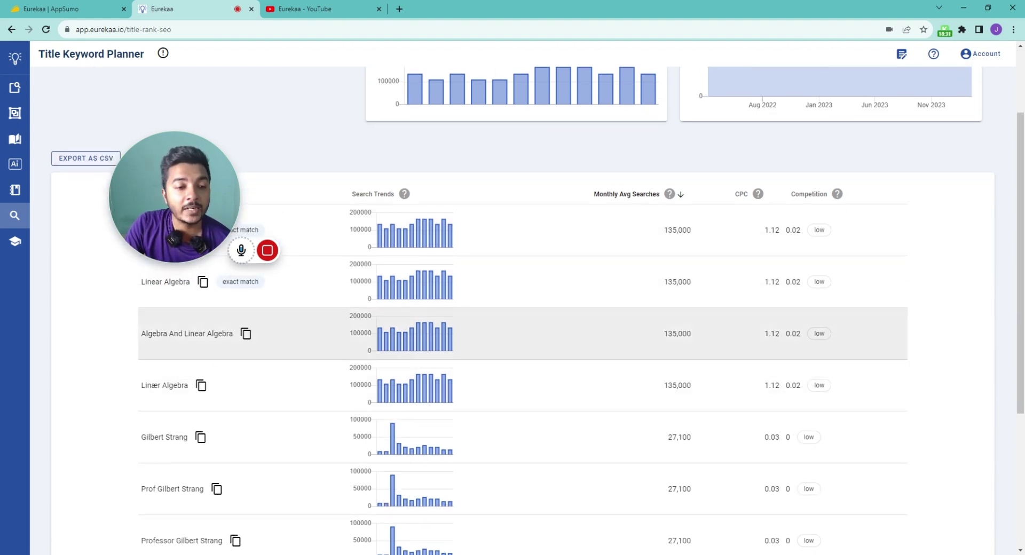
{"action": "scroll", "coordinate": [195, 392], "scroll_direction": "down", "scroll_amount": 1}
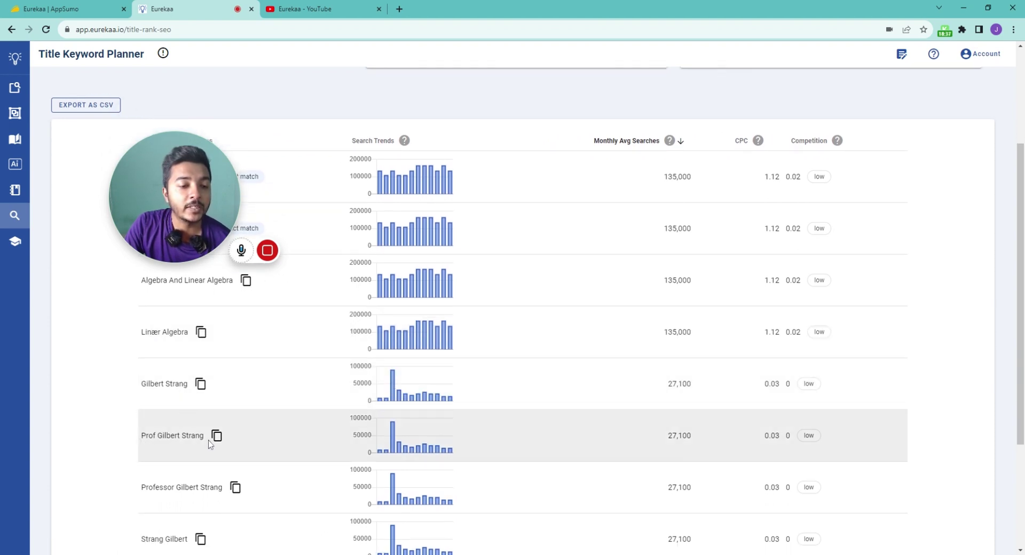
{"action": "scroll", "coordinate": [209, 445], "scroll_direction": "down", "scroll_amount": 3}
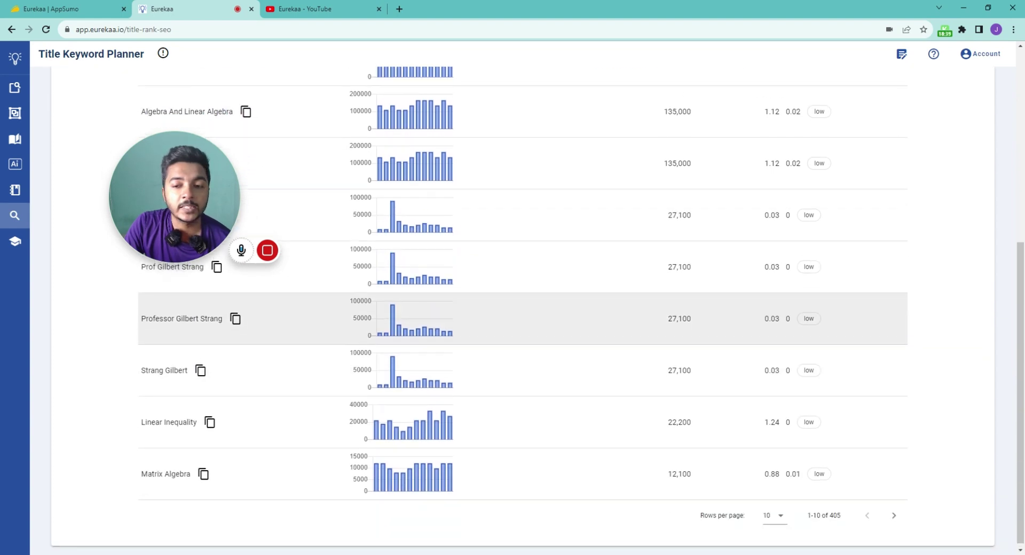
{"action": "scroll", "coordinate": [157, 385], "scroll_direction": "up", "scroll_amount": 10}
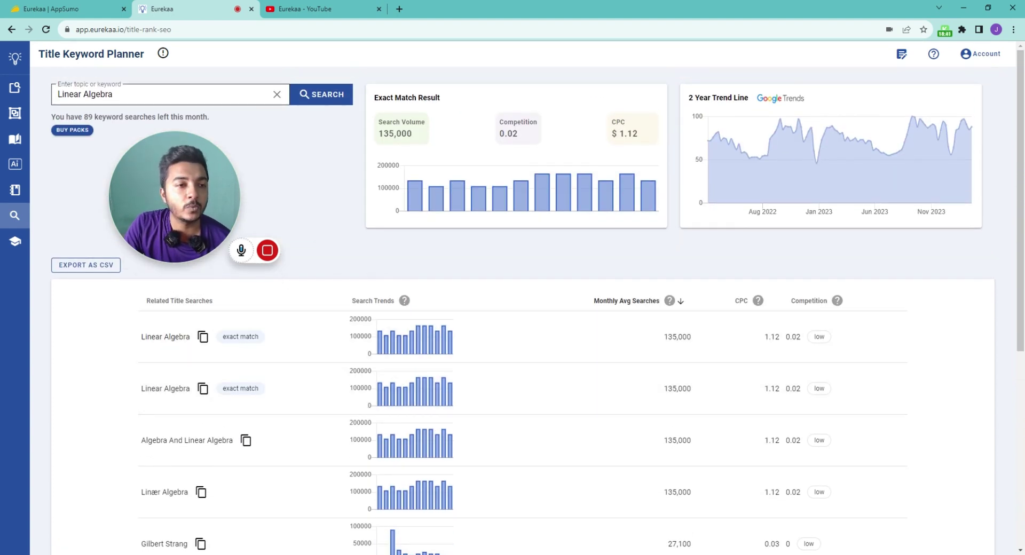
{"action": "triple_click", "coordinate": [85, 94]}
- View the Training walkthrough videos and return to the Course Research page
{"action": "mouse_move", "coordinate": [24, 95]}
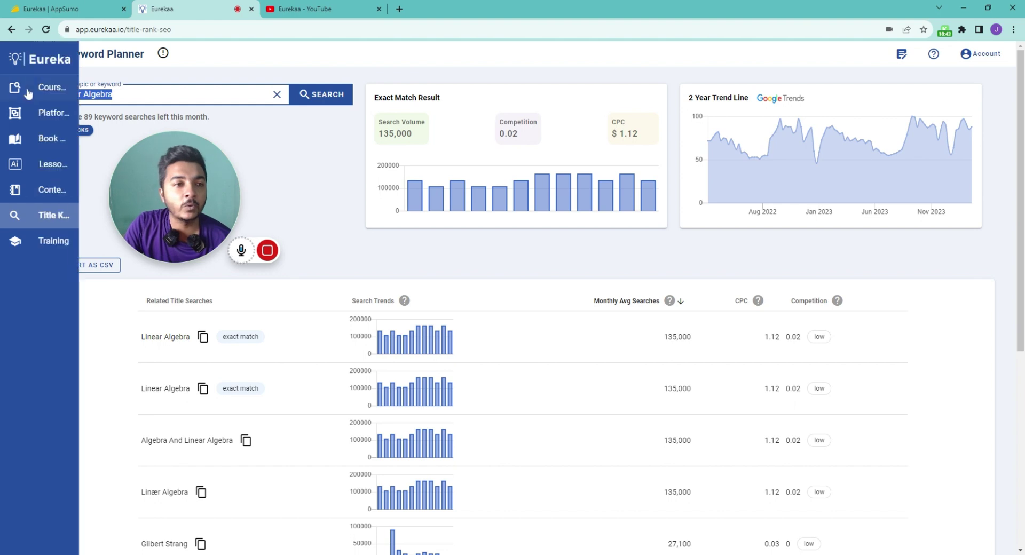
{"action": "left_click", "coordinate": [49, 252]}
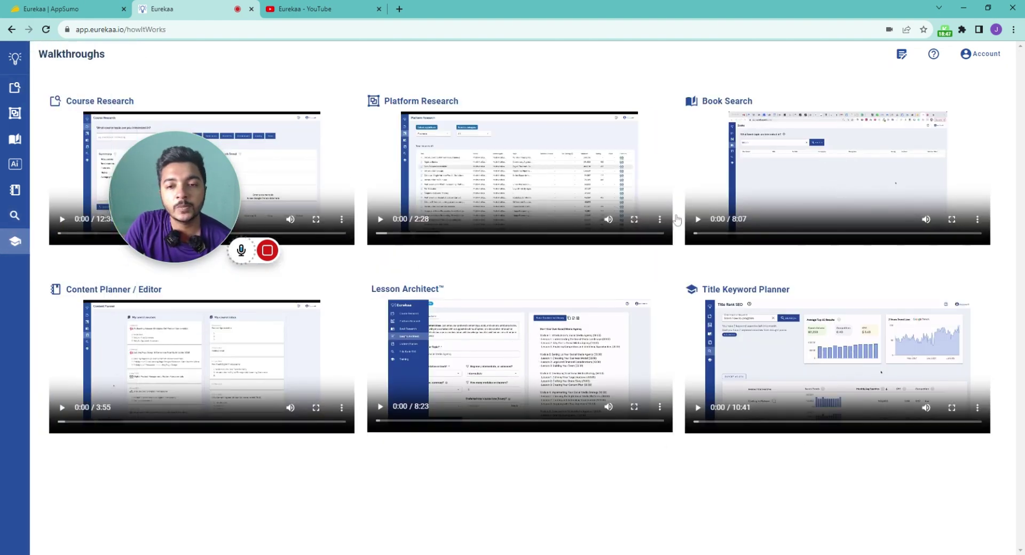
{"action": "left_click", "coordinate": [24, 88]}
{"action": "mouse_move", "coordinate": [167, 193]}
{"action": "left_click_drag", "start_coordinate": [167, 193], "coordinate": [818, 140]}
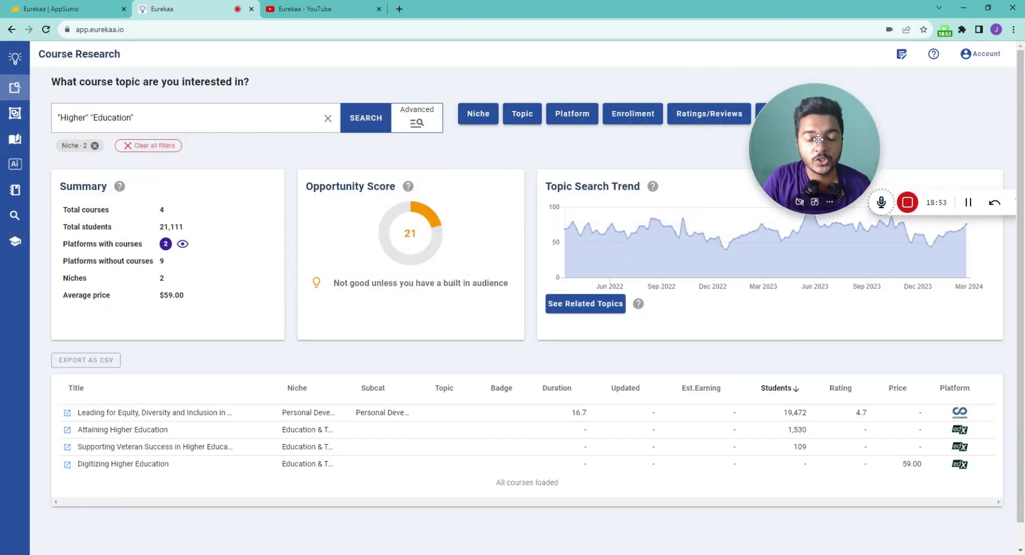
- Switch to the AppSumo page of the Eurekaa lifetime deal and look at the offer
{"action": "mouse_move", "coordinate": [36, 95]}
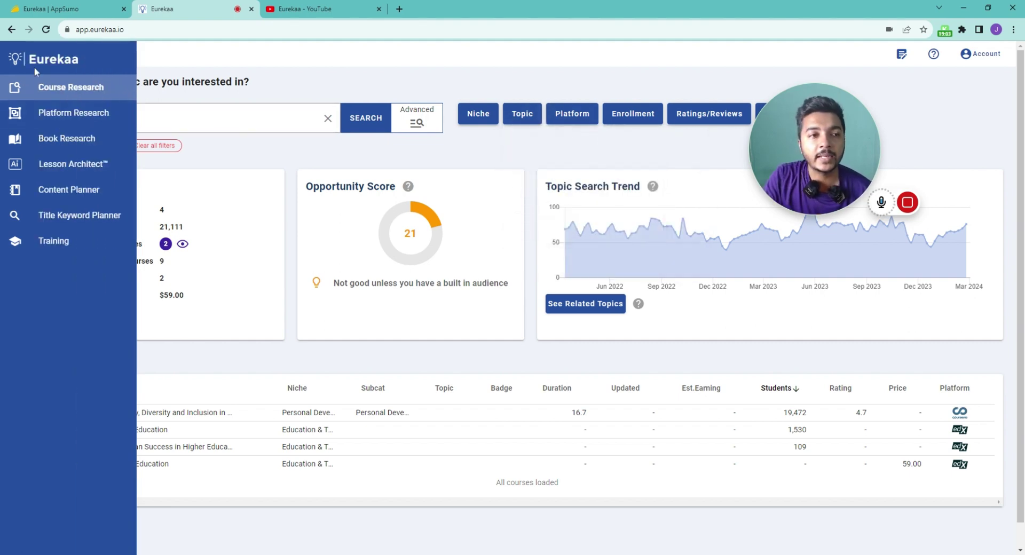
{"action": "left_click", "coordinate": [54, 8]}
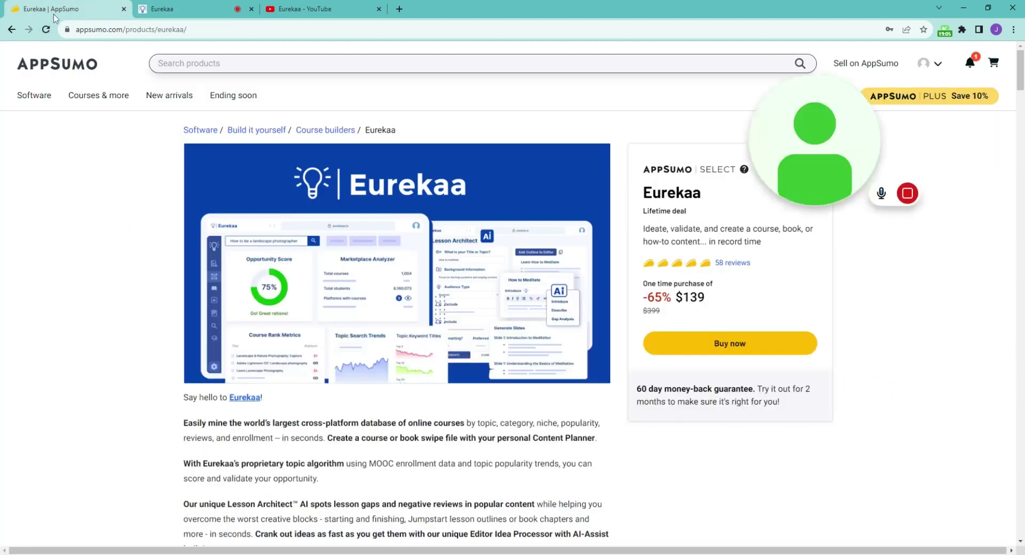
{"action": "left_click_drag", "start_coordinate": [765, 141], "coordinate": [31, 351]}
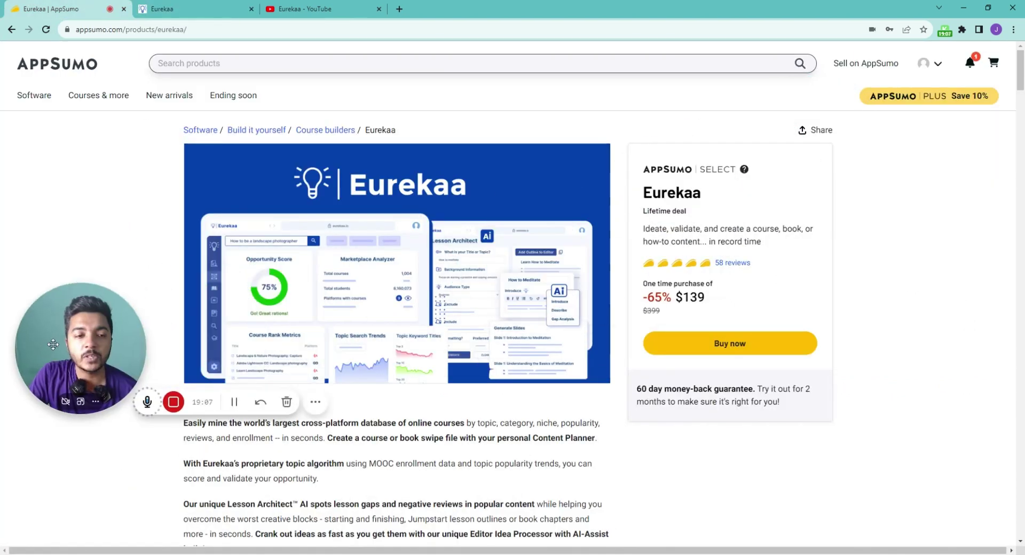
{"action": "middle_click", "coordinate": [623, 133]}
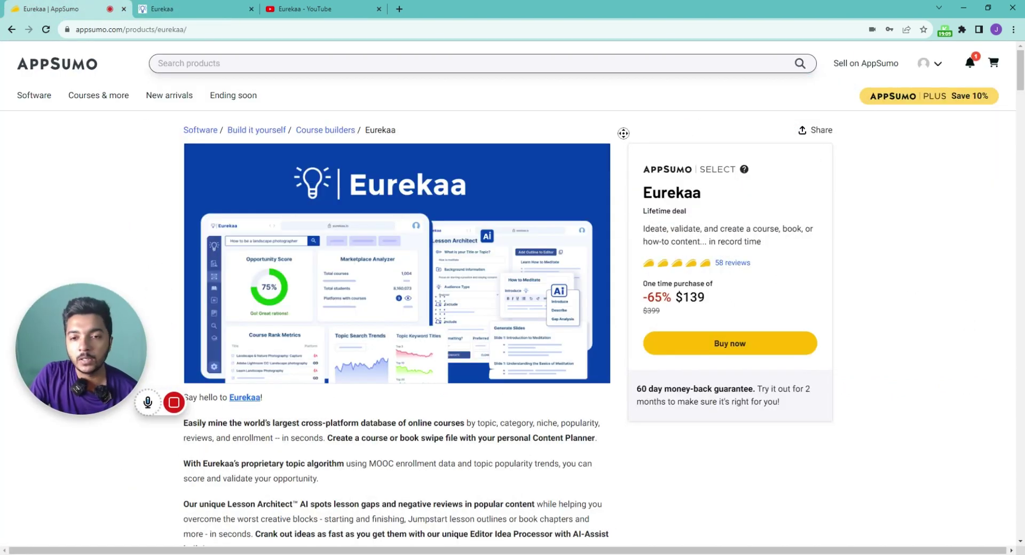